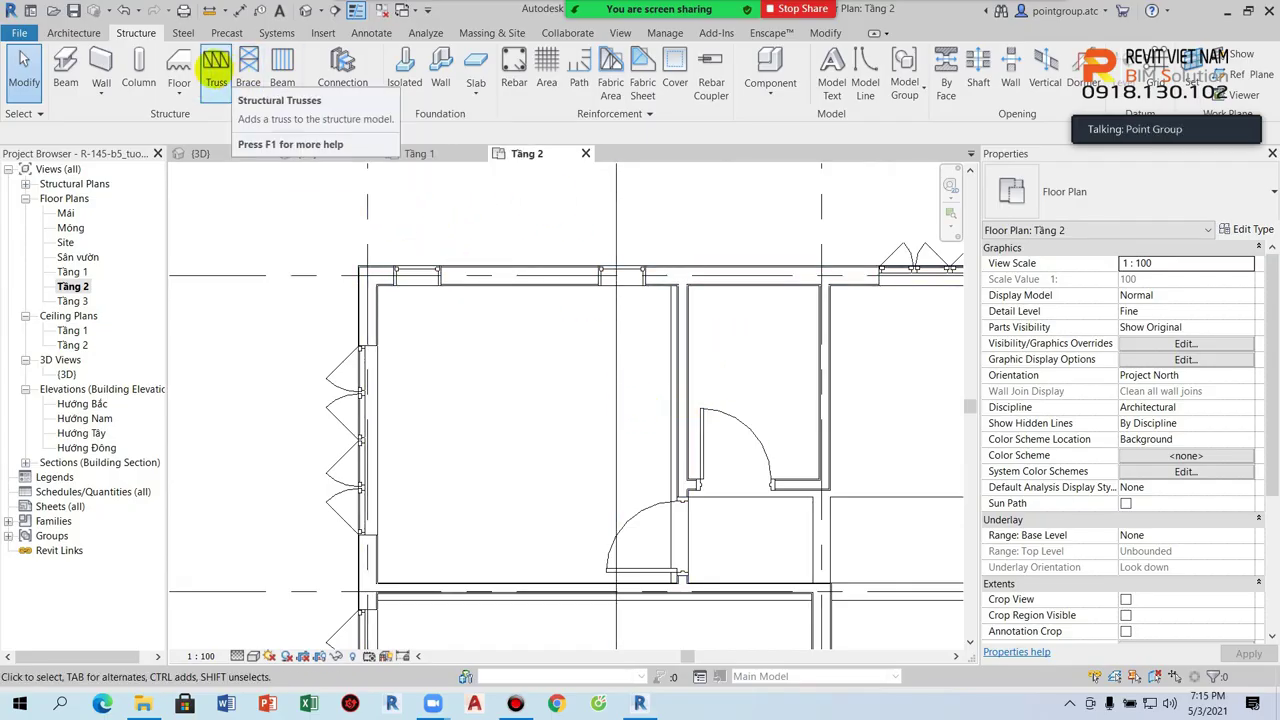
# Step: Start an architectural floor on Tầng 2 using FS1-80-BTD as the base type
pyautogui.click(80, 32)
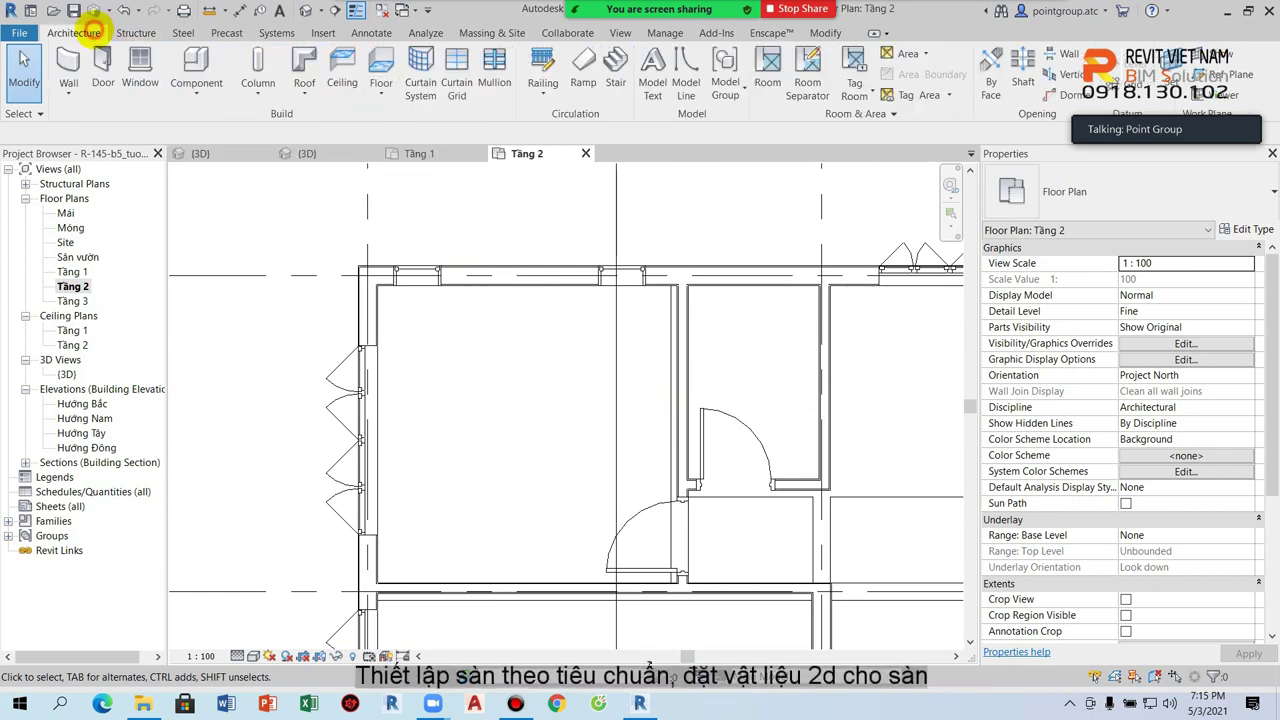
pyautogui.click(380, 86)
pyautogui.click(432, 121)
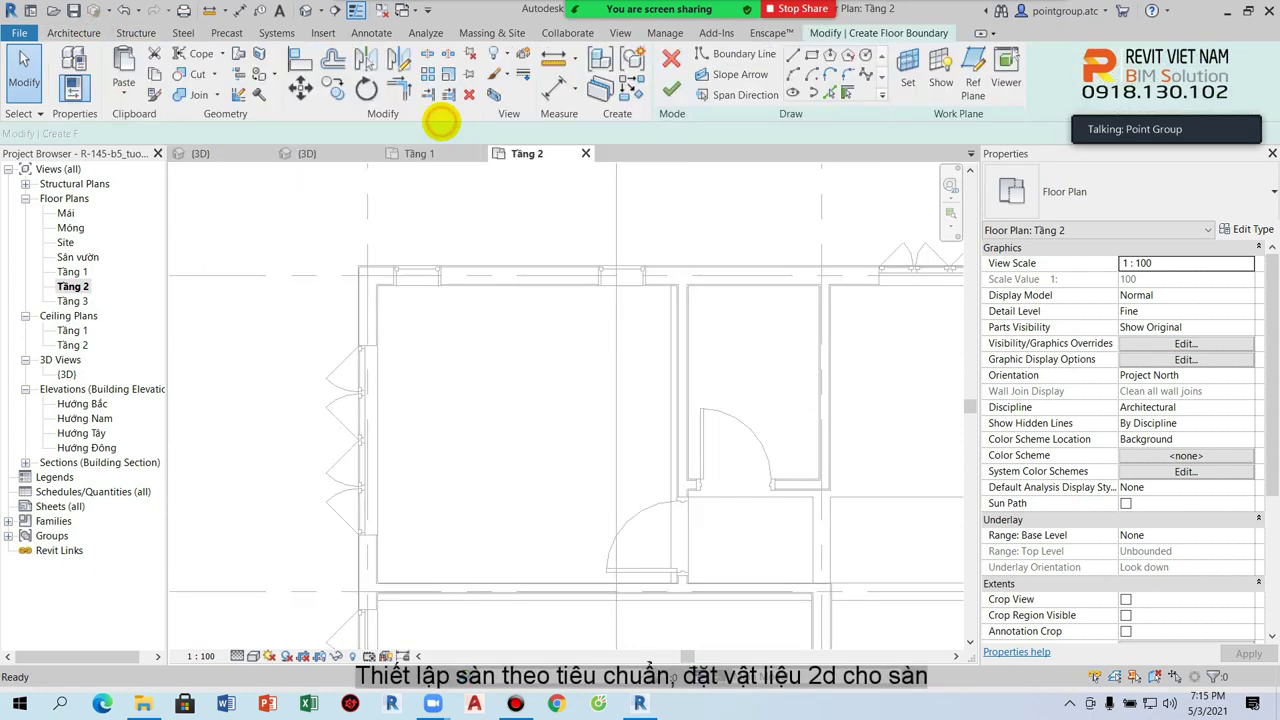
pyautogui.click(1130, 202)
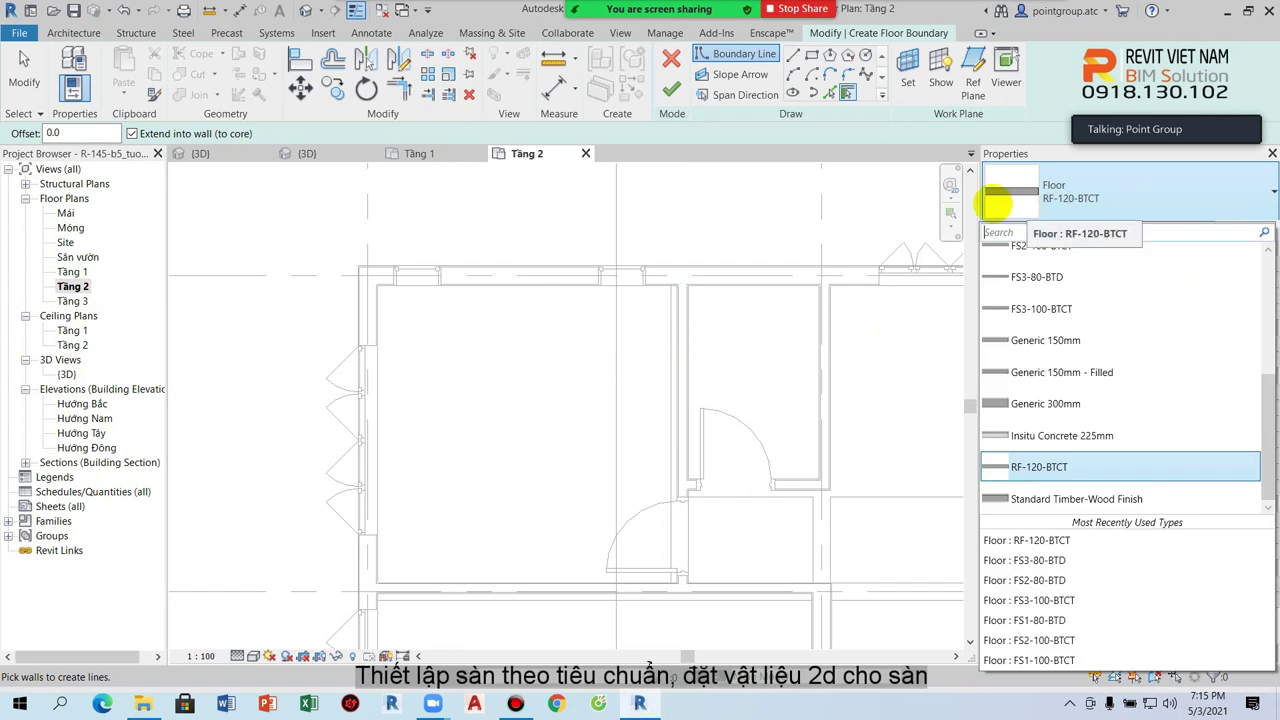
pyautogui.scroll(5, 1100, 420)
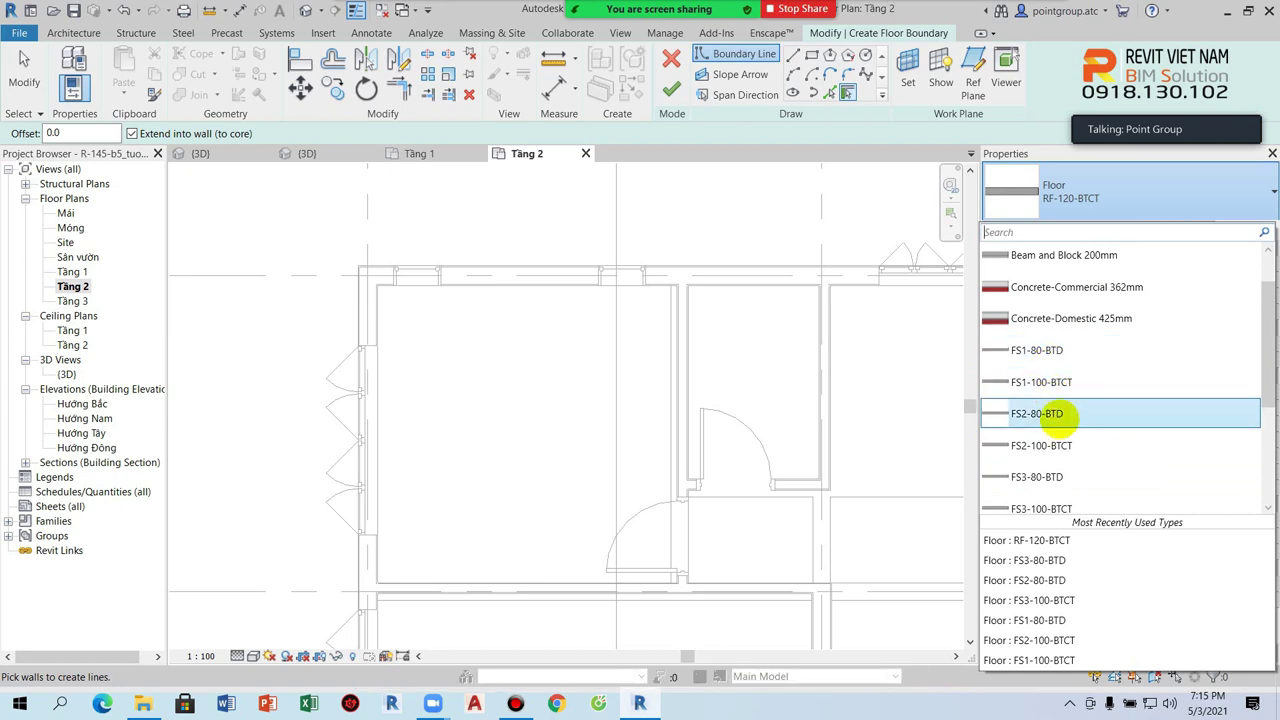
pyautogui.click(1052, 350)
# Step: Duplicate the floor type as 'FF1-50- Gach ceramic 600x600mm'
pyautogui.click(1243, 229)
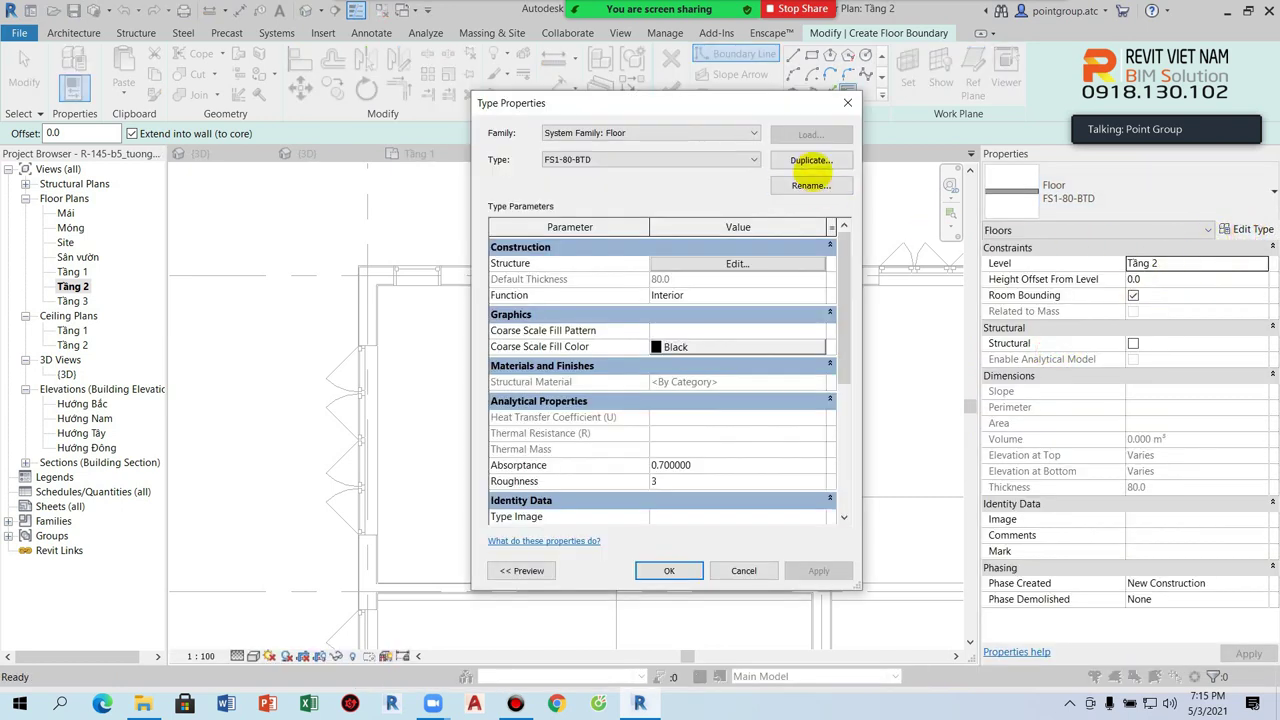
pyautogui.click(810, 161)
pyautogui.click(606, 336)
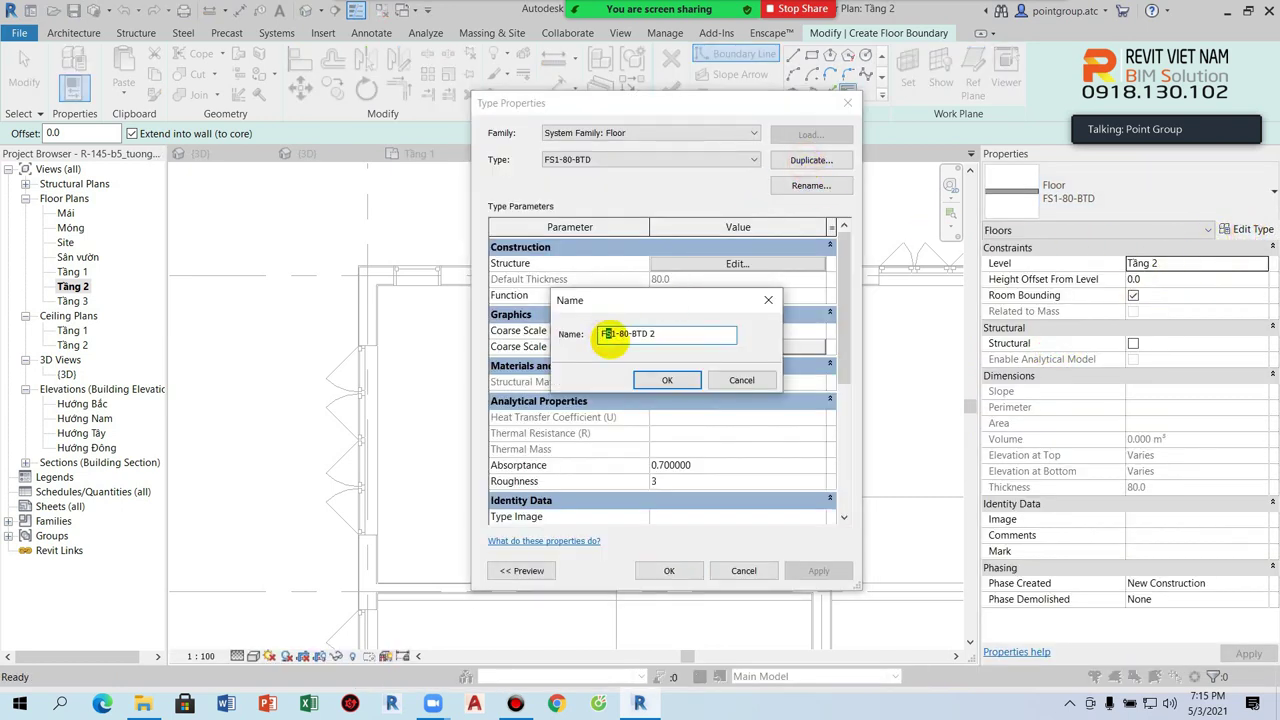
pyautogui.write('F')
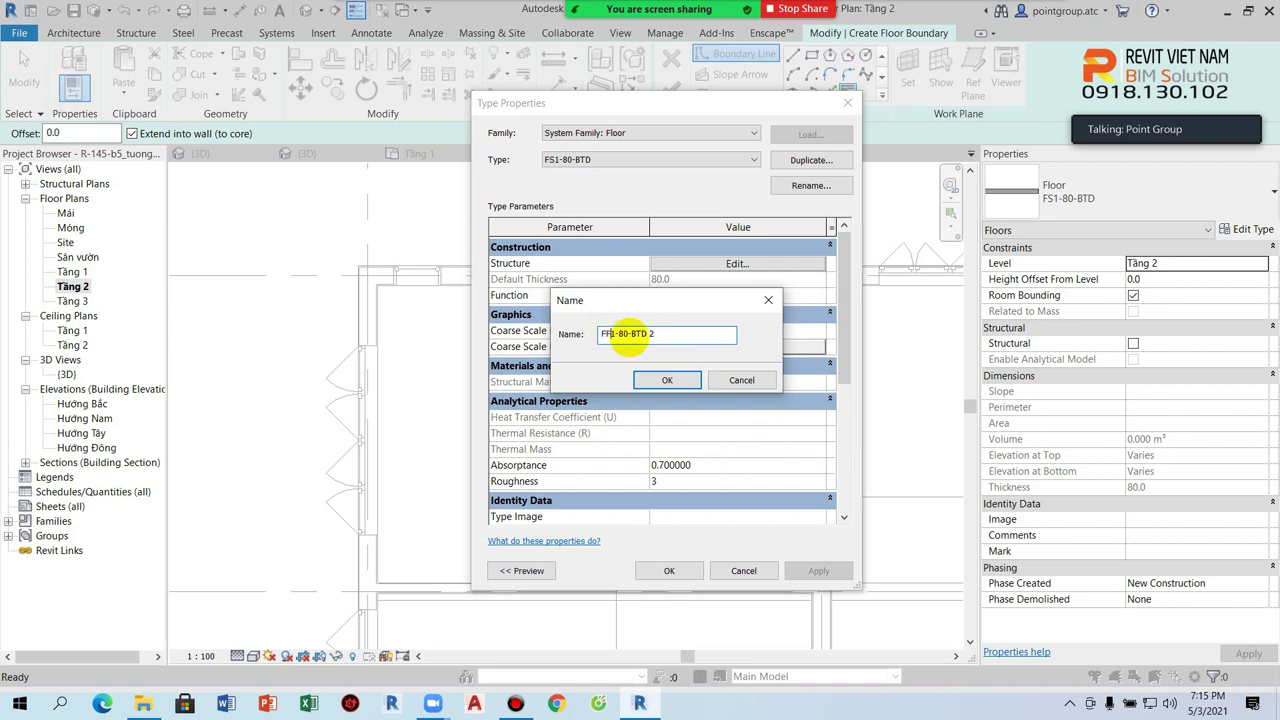
pyautogui.moveTo(615, 334); pyautogui.dragTo(694, 334)
pyautogui.click(624, 336)
pyautogui.write('5')
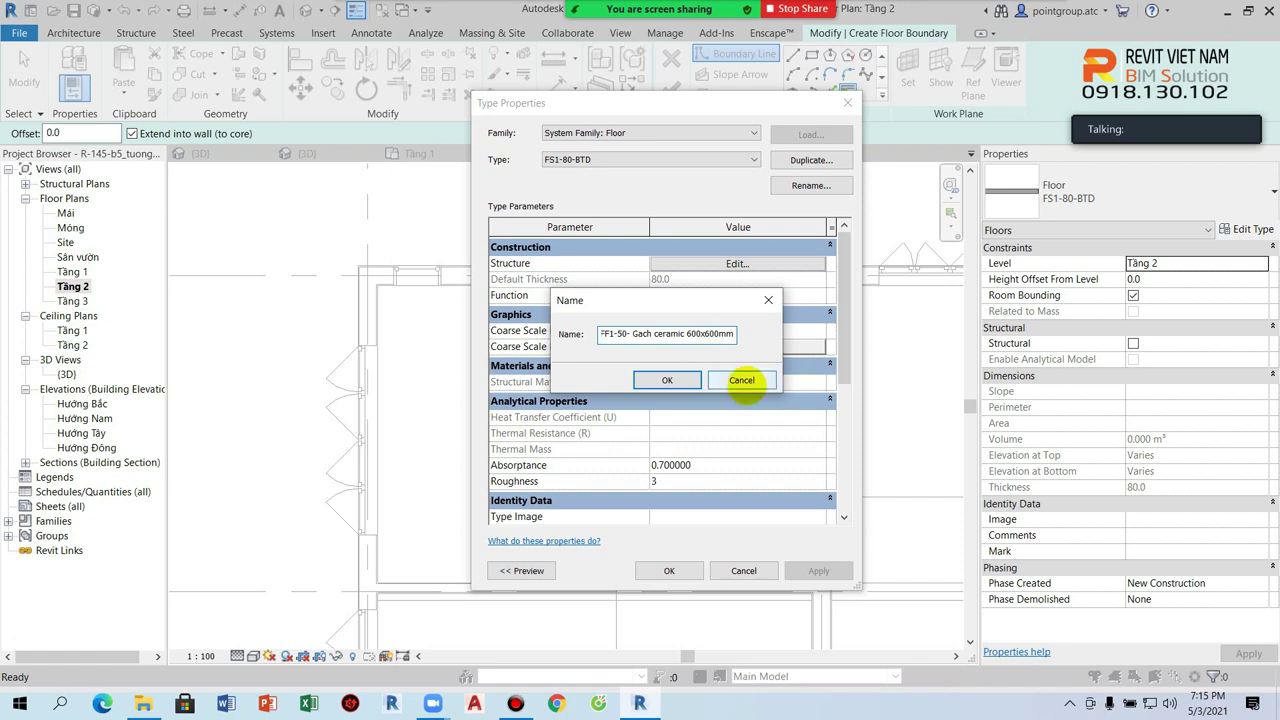
pyautogui.click(667, 380)
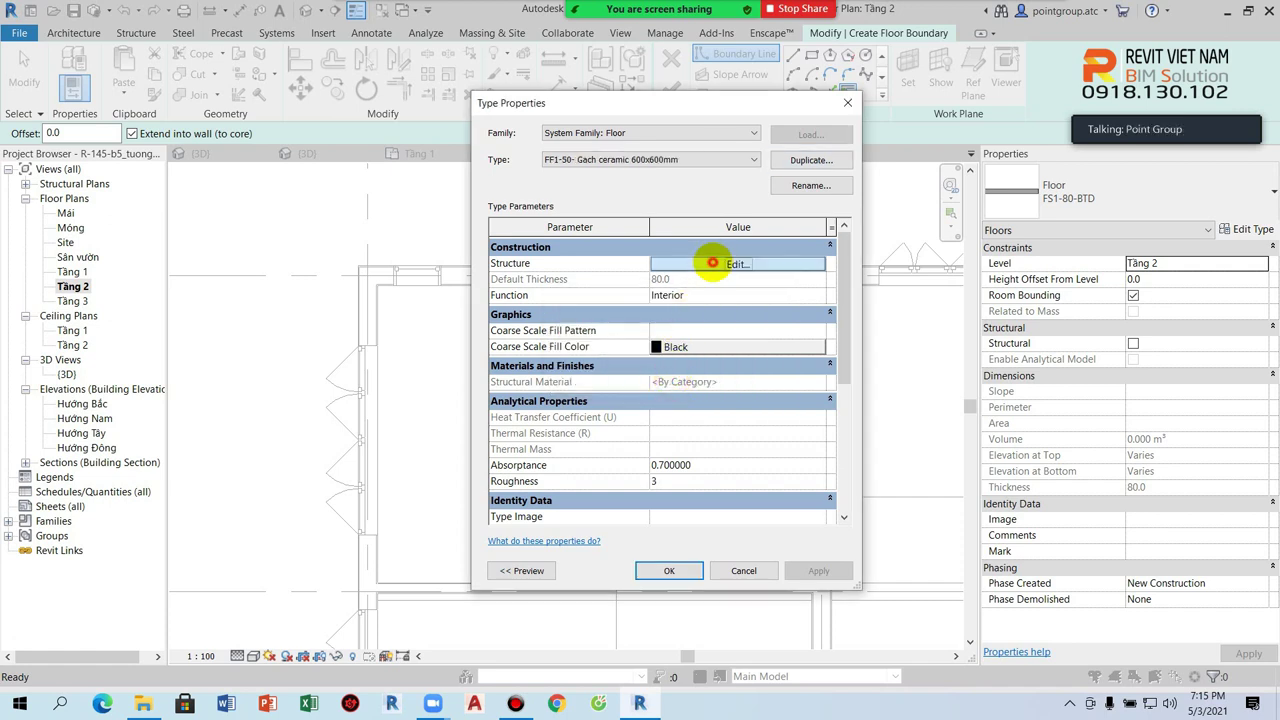
# Step: Set the new type's single structure layer thickness to 50 and verify it
pyautogui.click(714, 263)
pyautogui.click(663, 275)
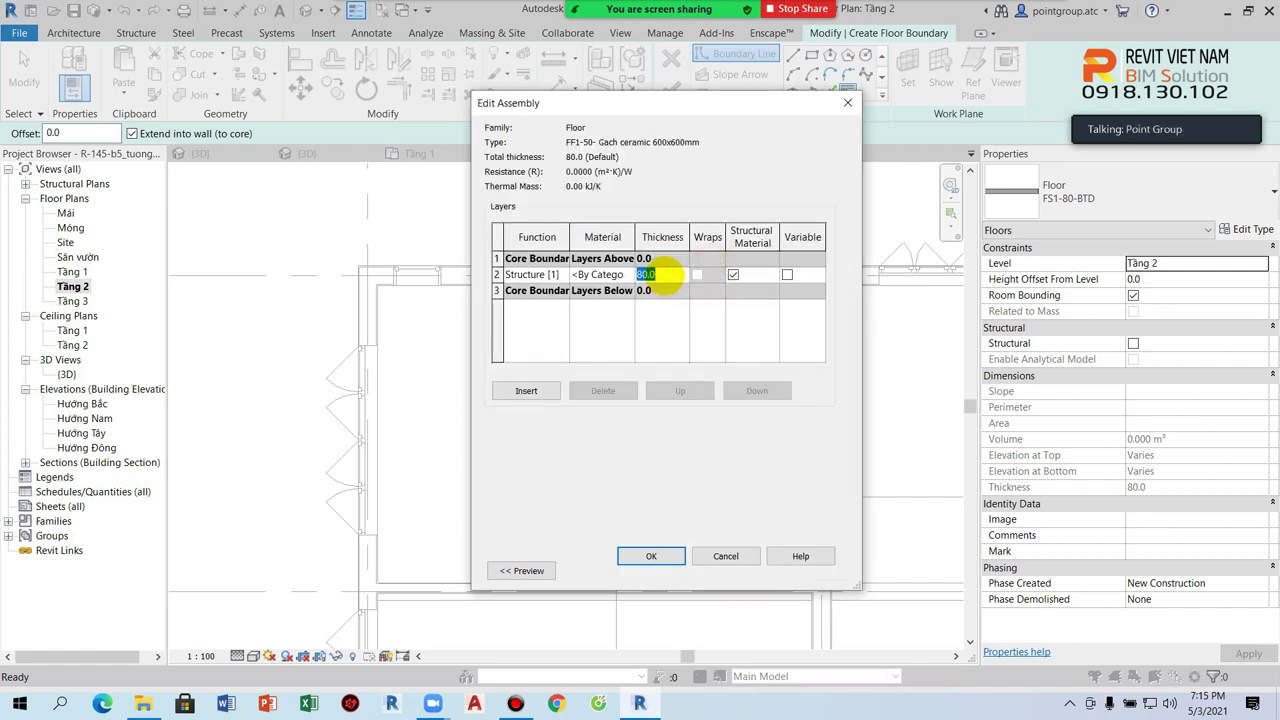
pyautogui.write('50')
pyautogui.click(665, 310)
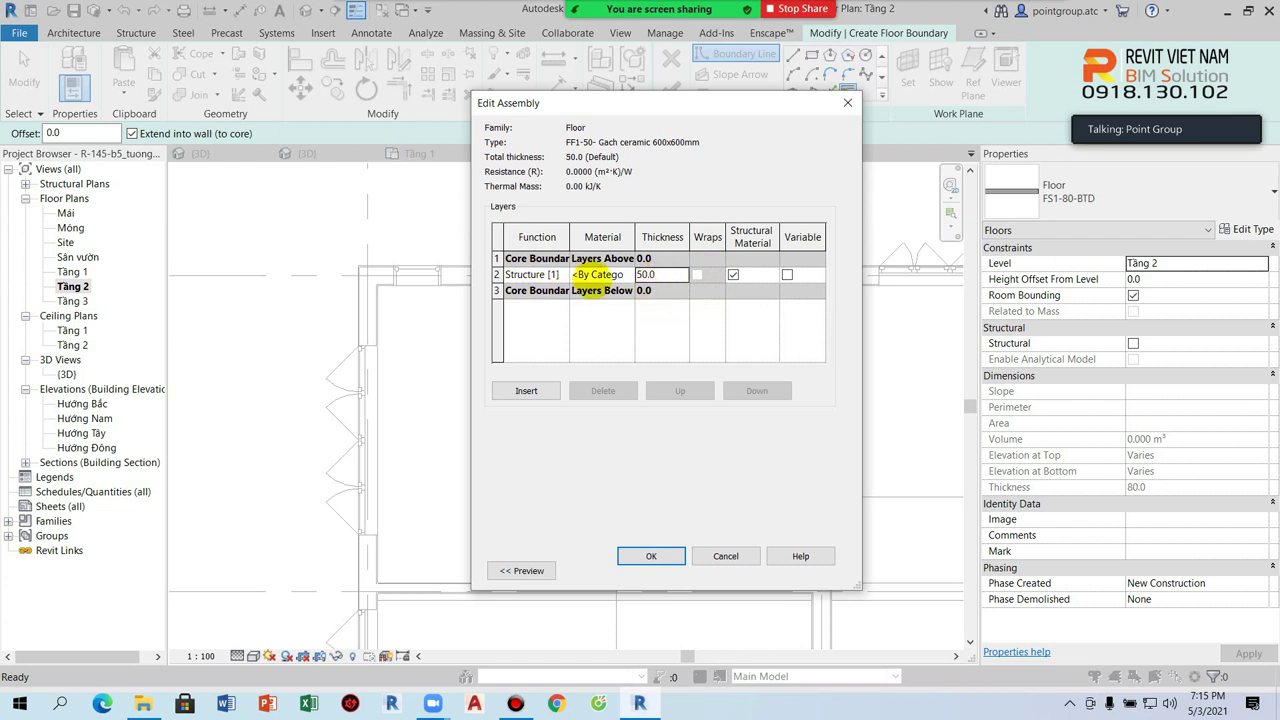
pyautogui.click(651, 556)
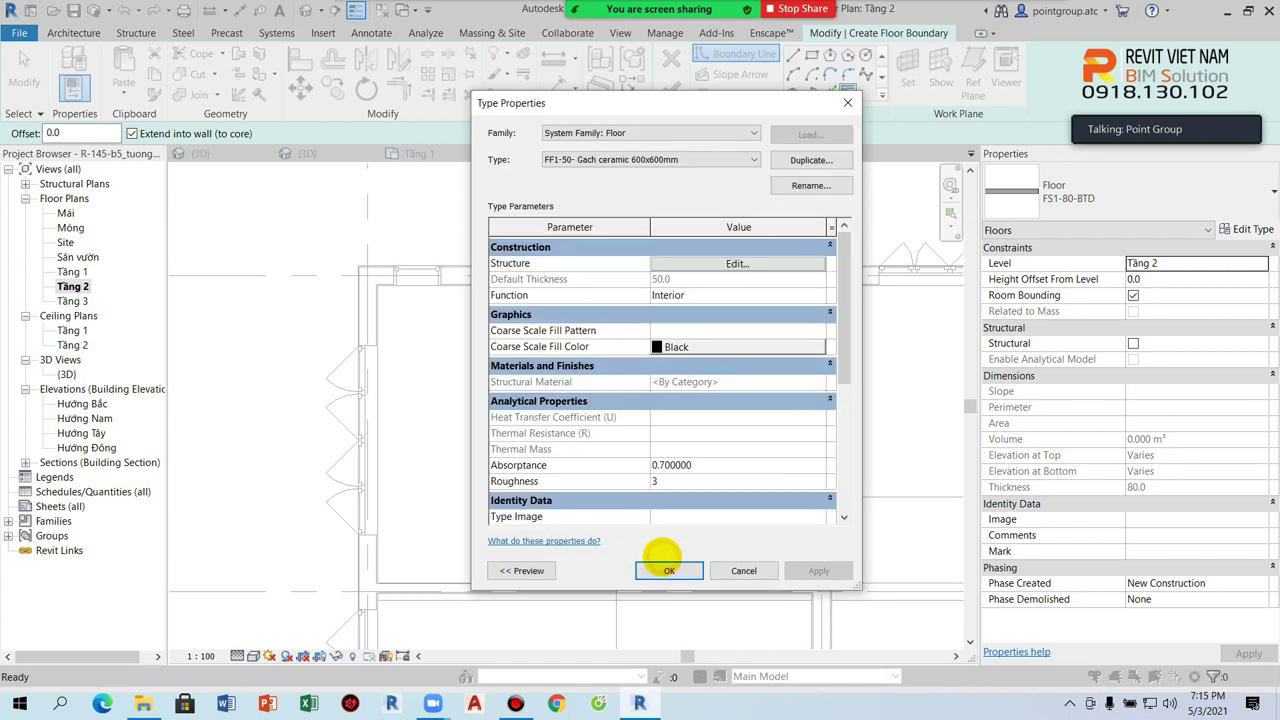
pyautogui.click(656, 560)
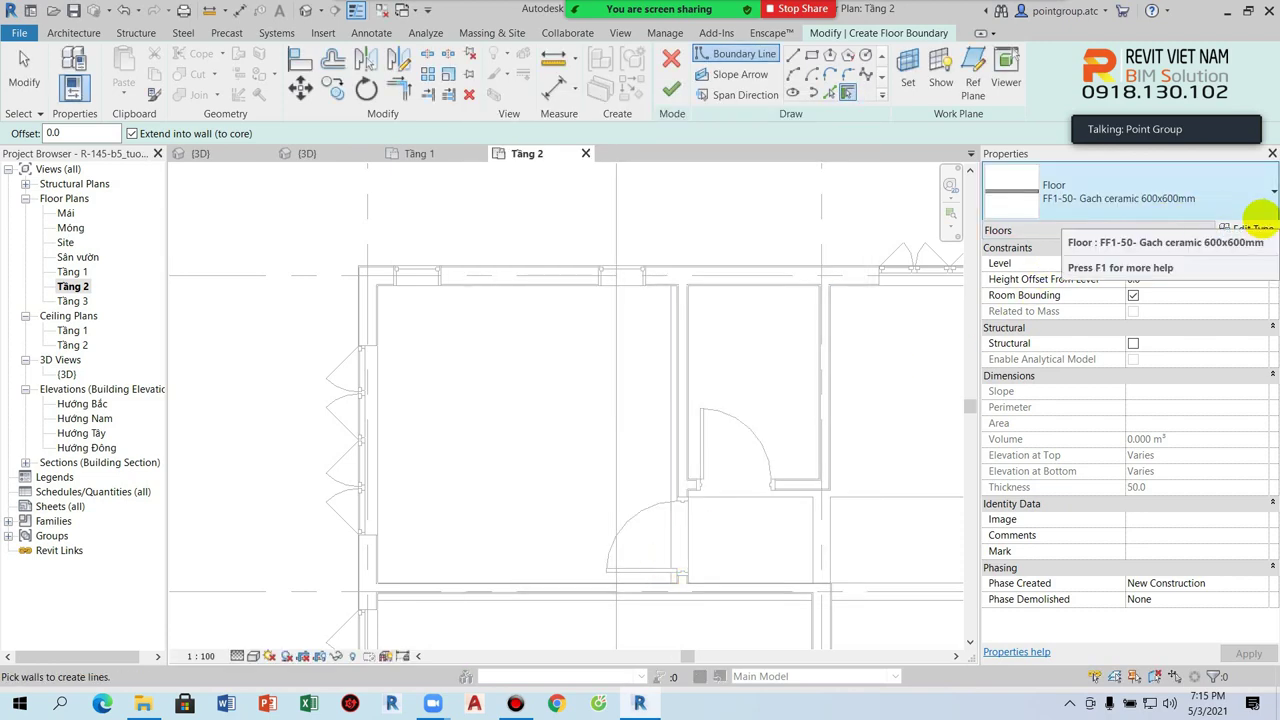
pyautogui.click(1246, 229)
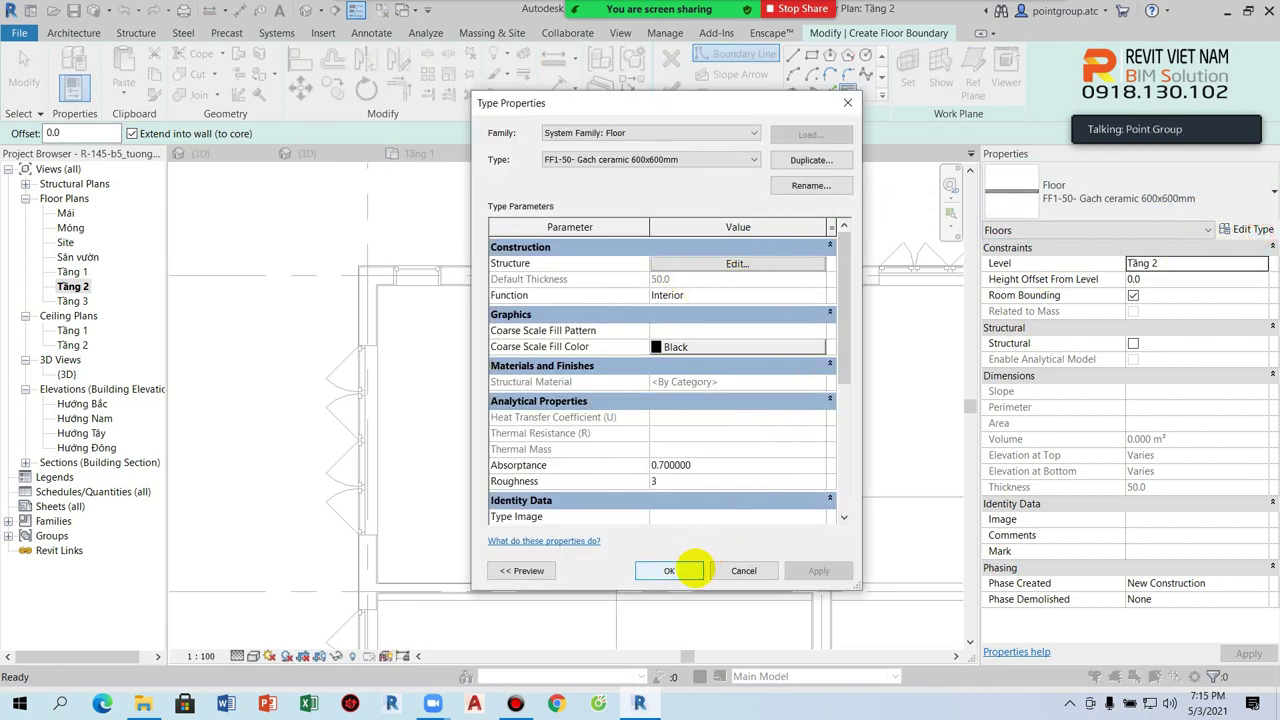
pyautogui.click(690, 568)
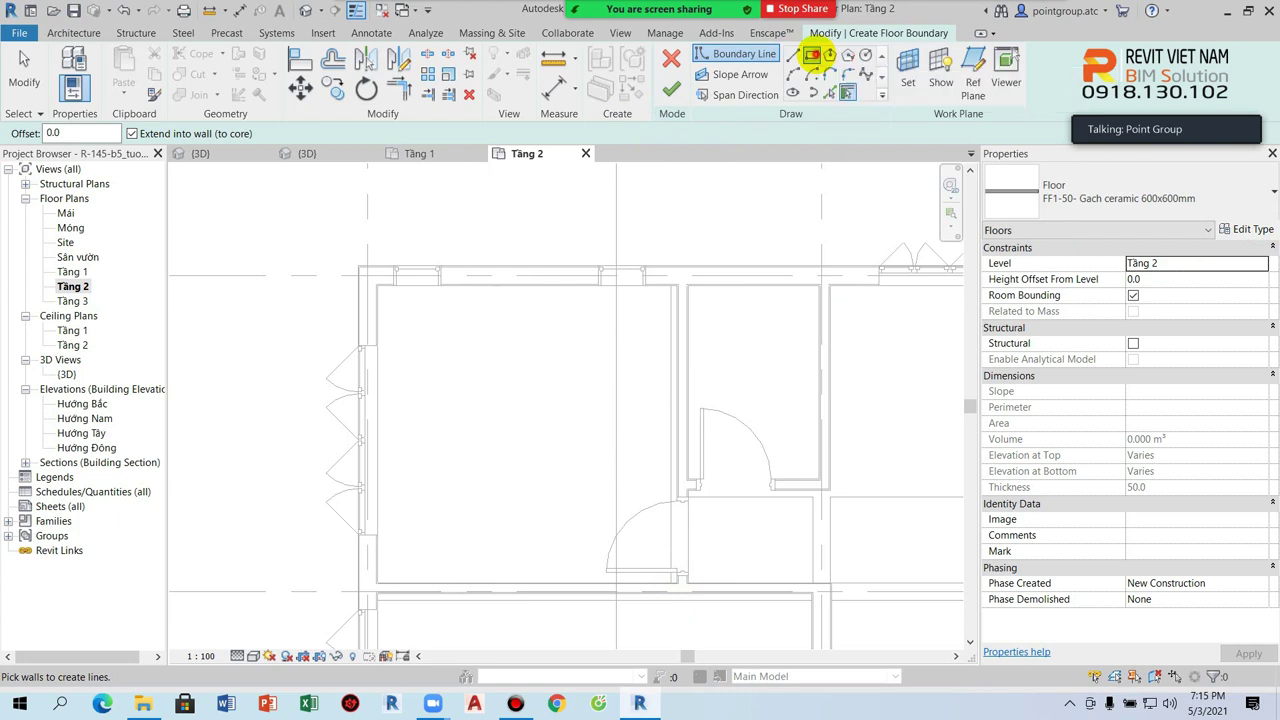
# Step: Sketch a rectangular boundary across the upper-left room's opposite corners and finish the floor
pyautogui.click(812, 54)
pyautogui.scroll(2, 398, 282)
pyautogui.scroll(2, 368, 300)
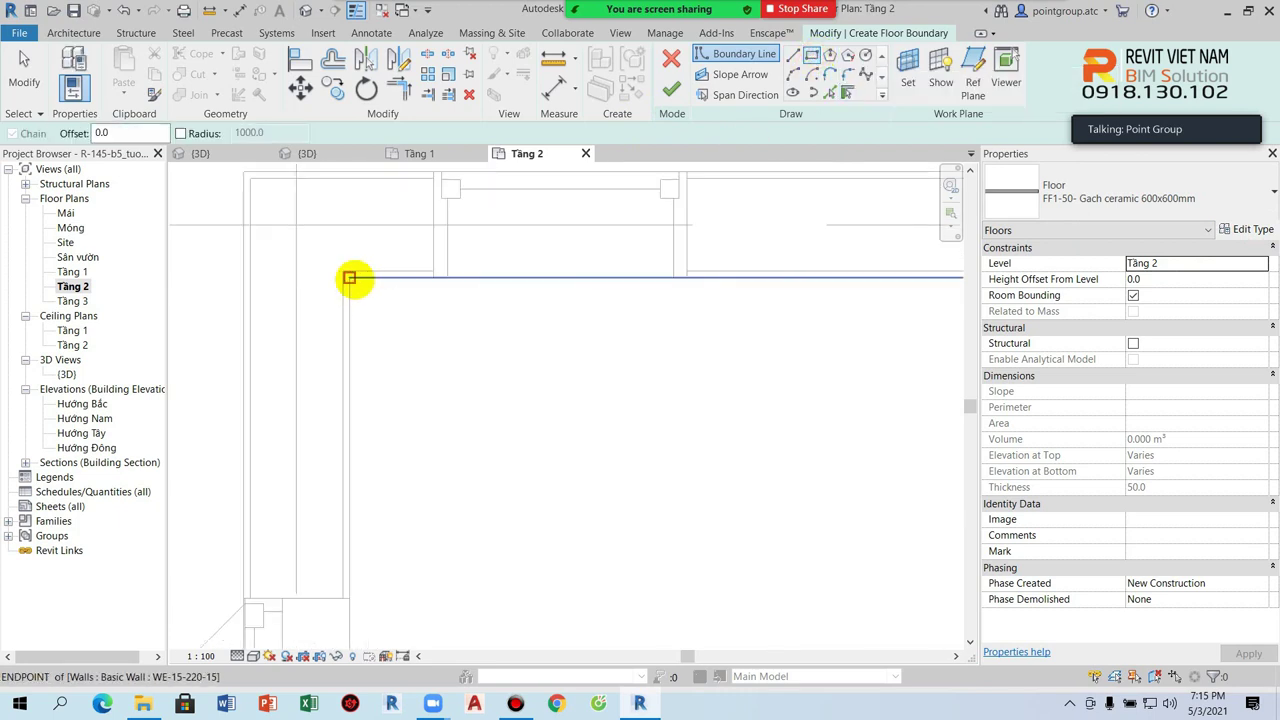
pyautogui.click(350, 277)
pyautogui.scroll(-3, 709, 494)
pyautogui.scroll(3, 715, 530)
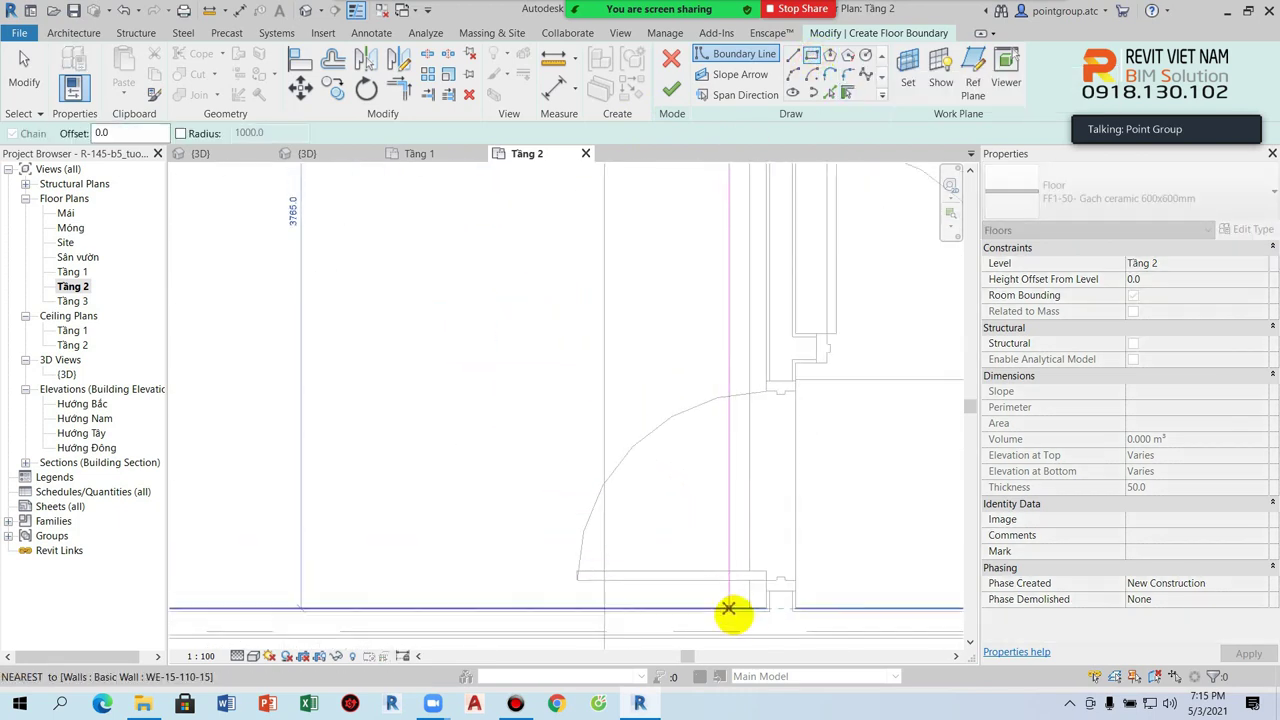
pyautogui.click(766, 608)
pyautogui.scroll(-3, 580, 323)
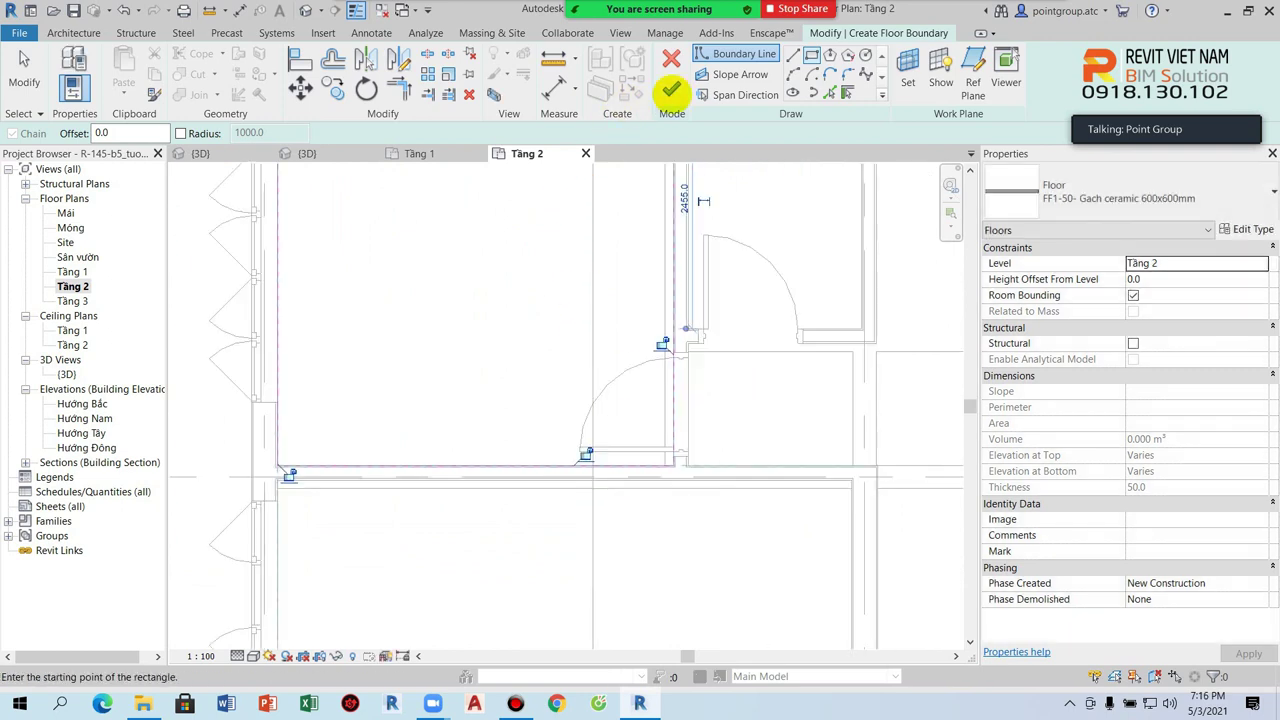
pyautogui.click(672, 88)
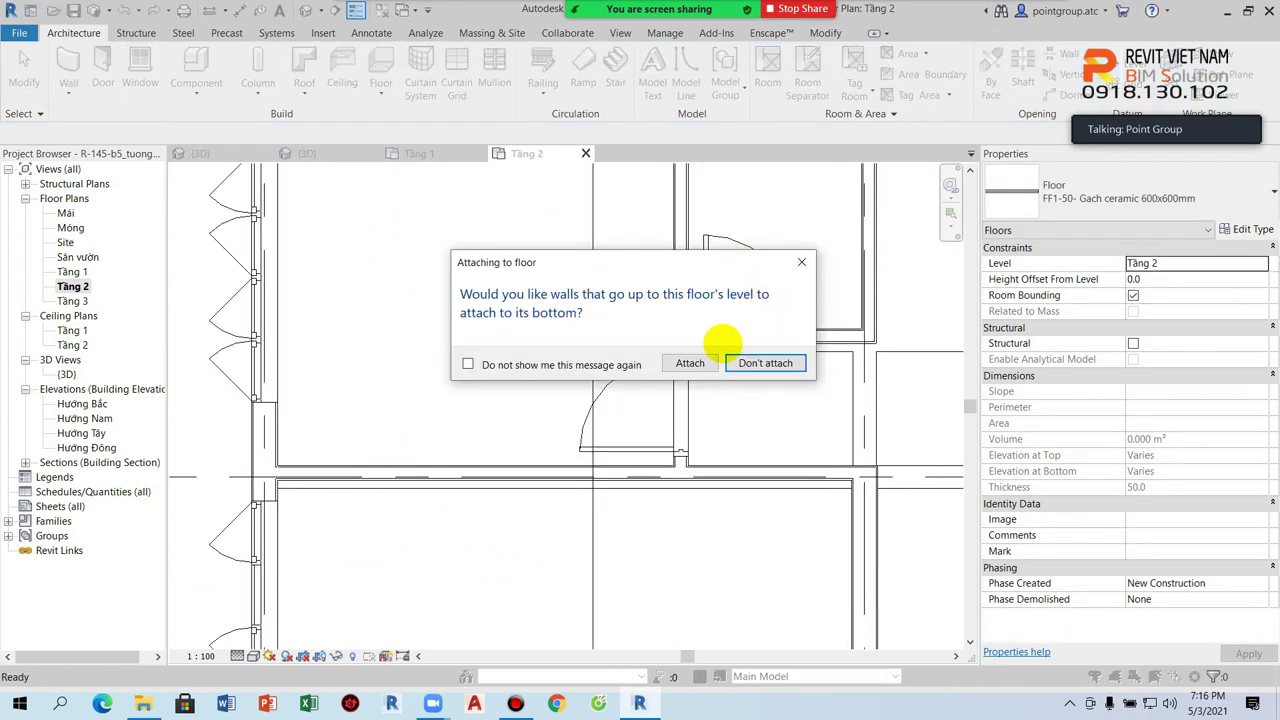
# Step: Leave the walls unattached to the floor, then reopen its boundary for editing
pyautogui.click(510, 366)
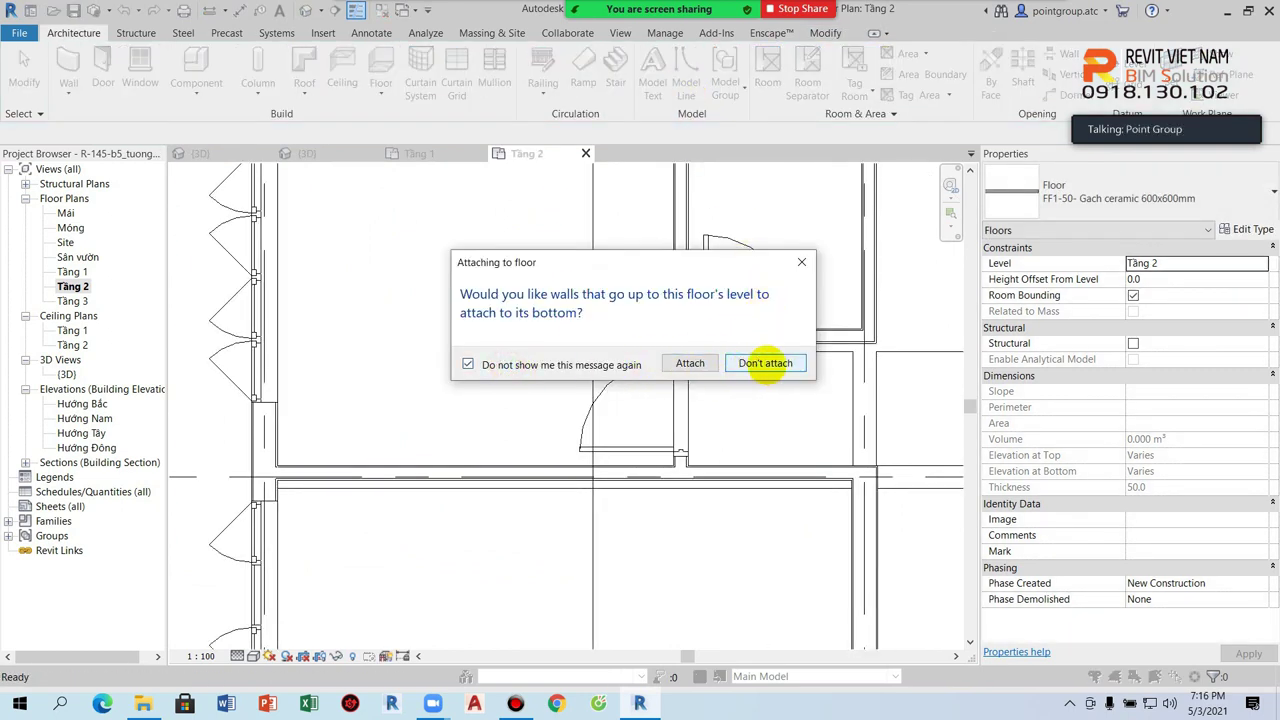
pyautogui.click(766, 364)
pyautogui.scroll(2, 716, 396)
pyautogui.scroll(2, 705, 340)
pyautogui.press('Escape')
pyautogui.scroll(2, 683, 276)
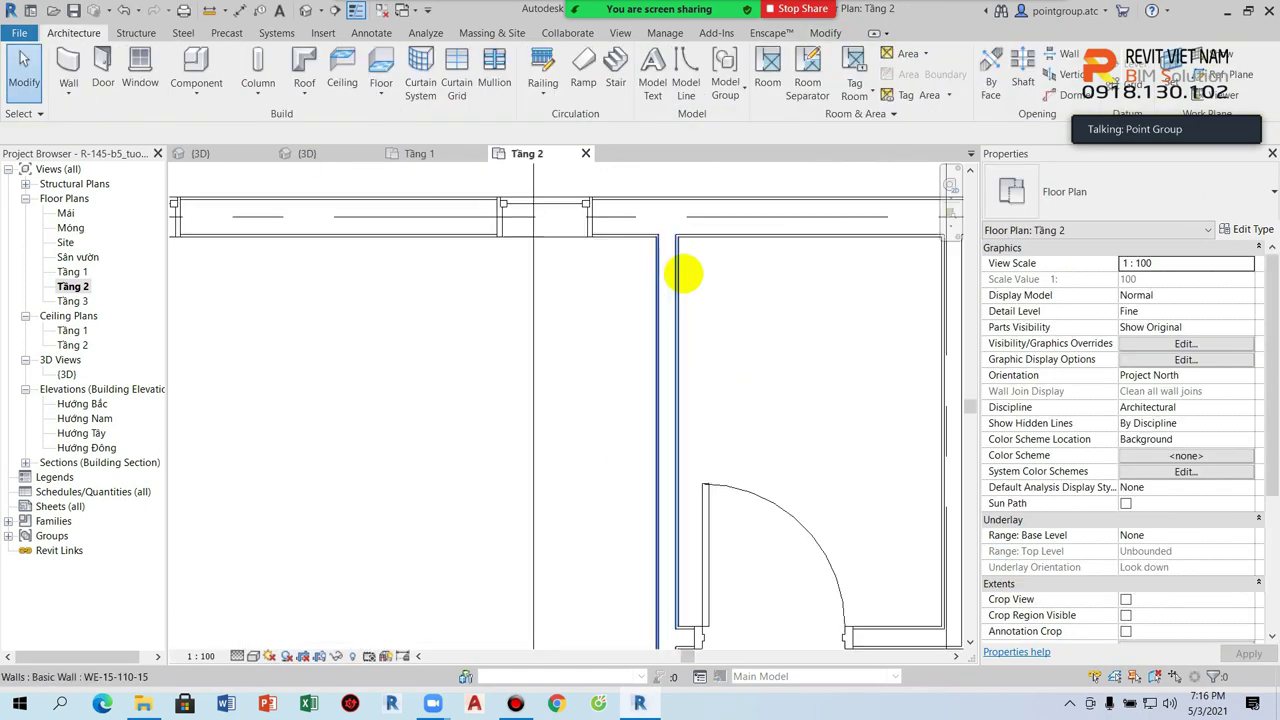
pyautogui.scroll(-2, 640, 312)
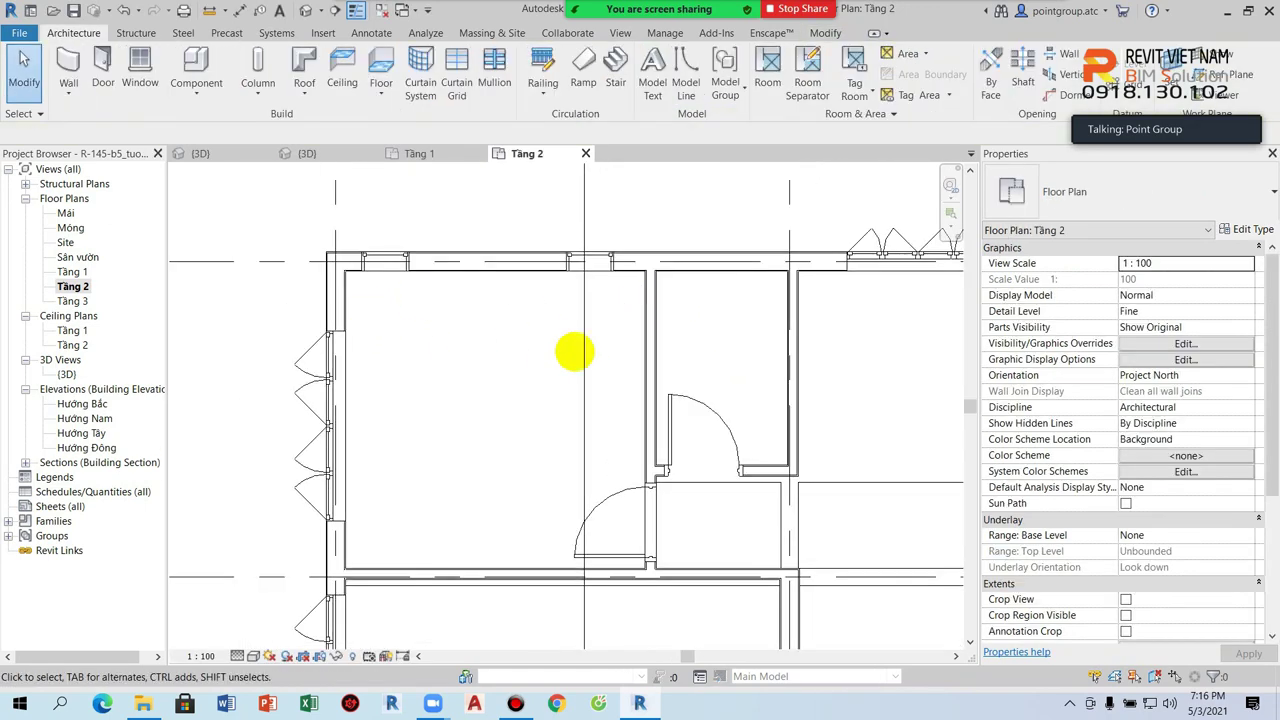
pyautogui.scroll(1, 600, 555)
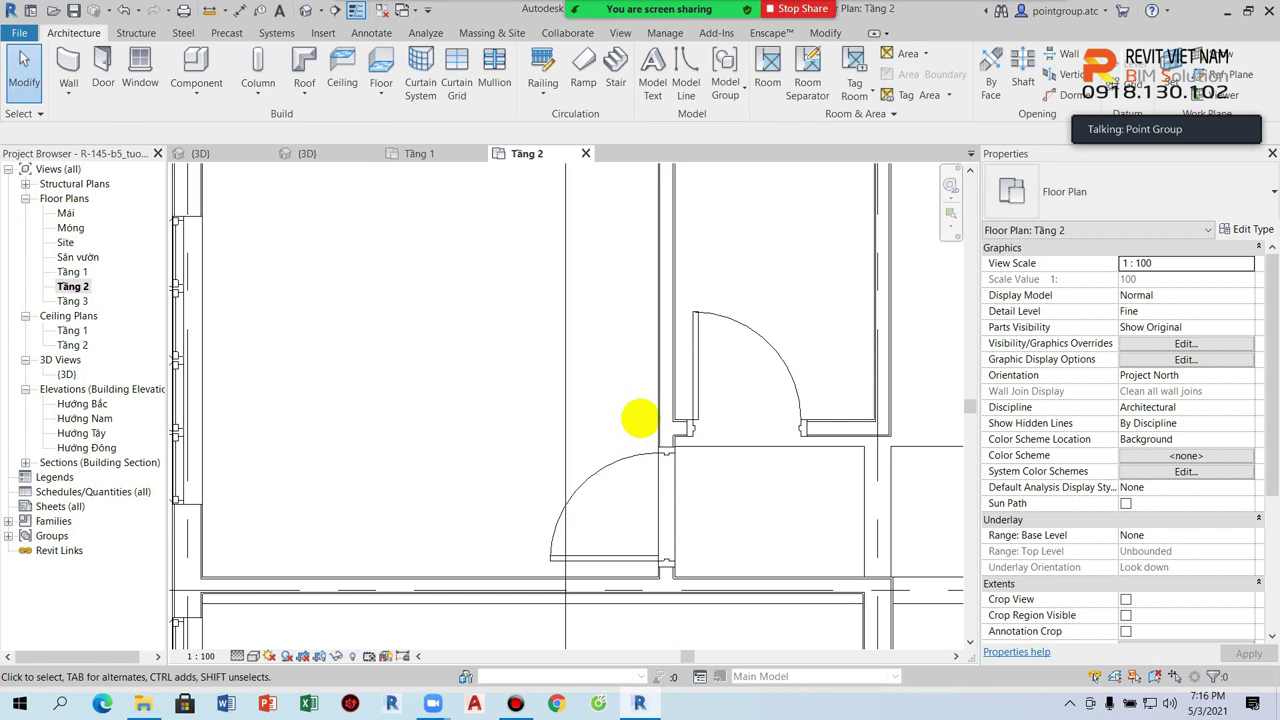
pyautogui.scroll(-2, 620, 314)
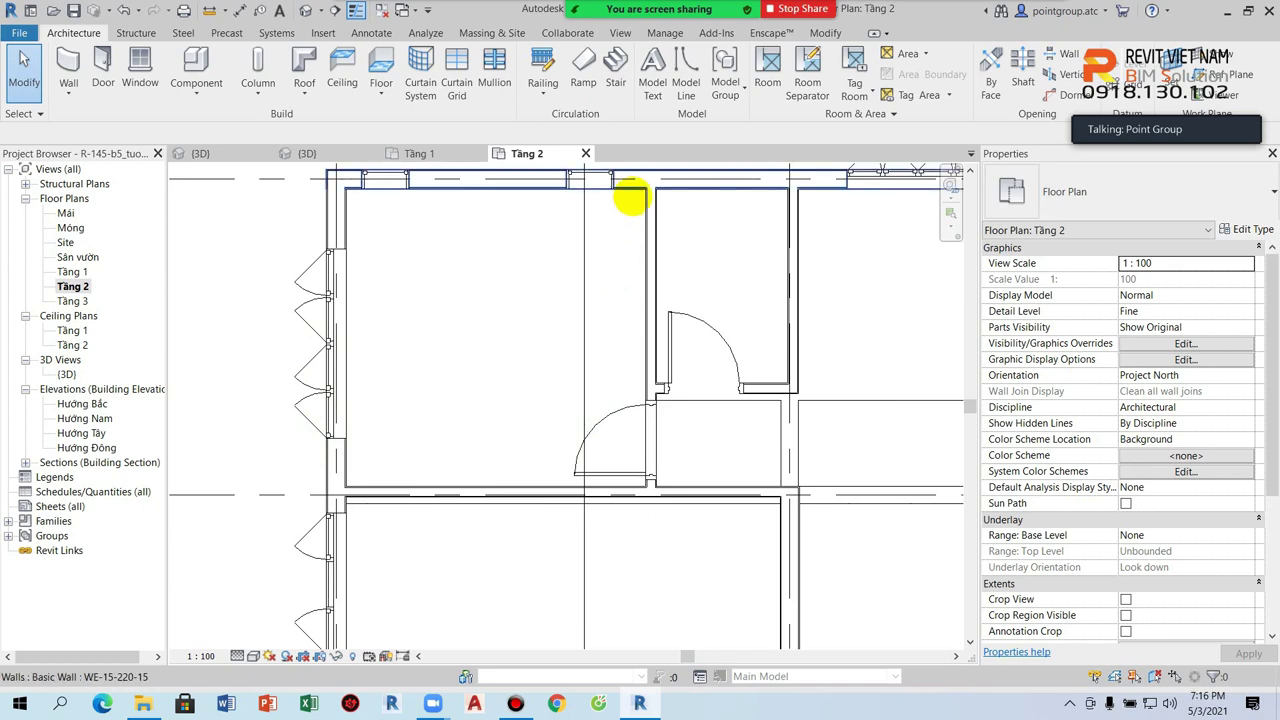
pyautogui.doubleClick(631, 200)
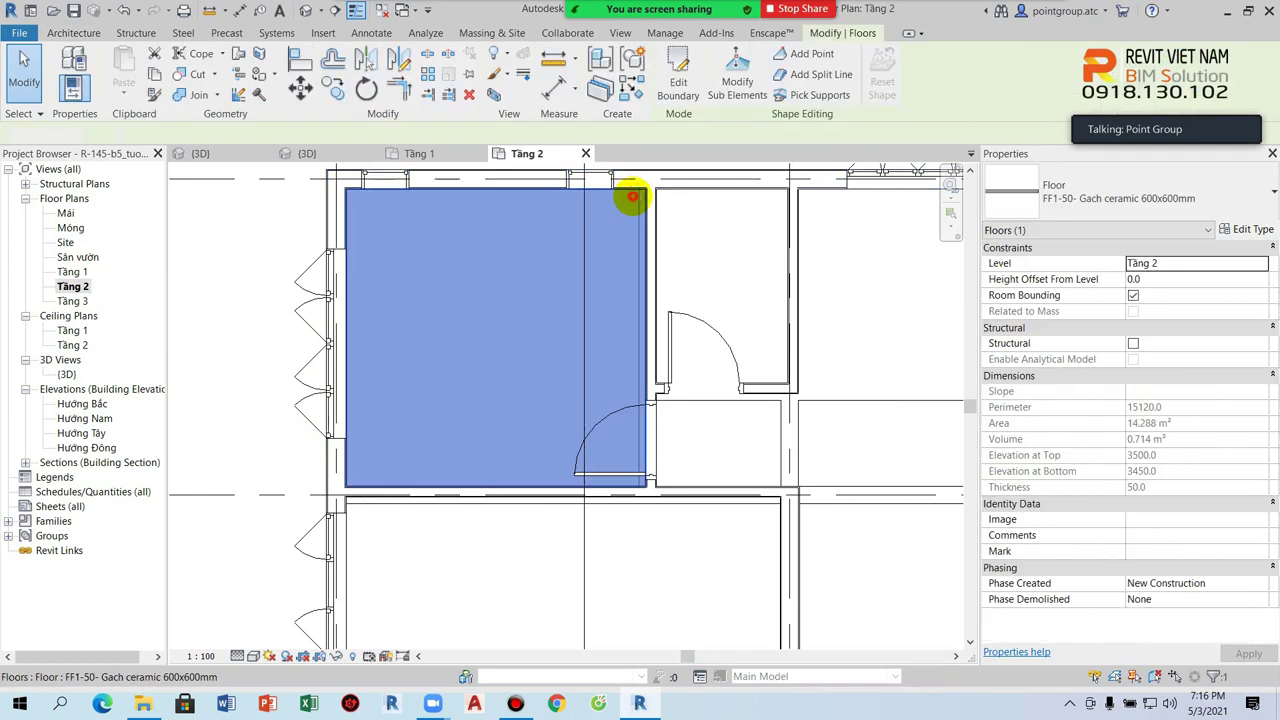
# Step: Finish boundary editing and shift the room's right interior wall further right
pyautogui.scroll(2, 645, 260)
pyautogui.scroll(2, 646, 275)
pyautogui.click(646, 286)
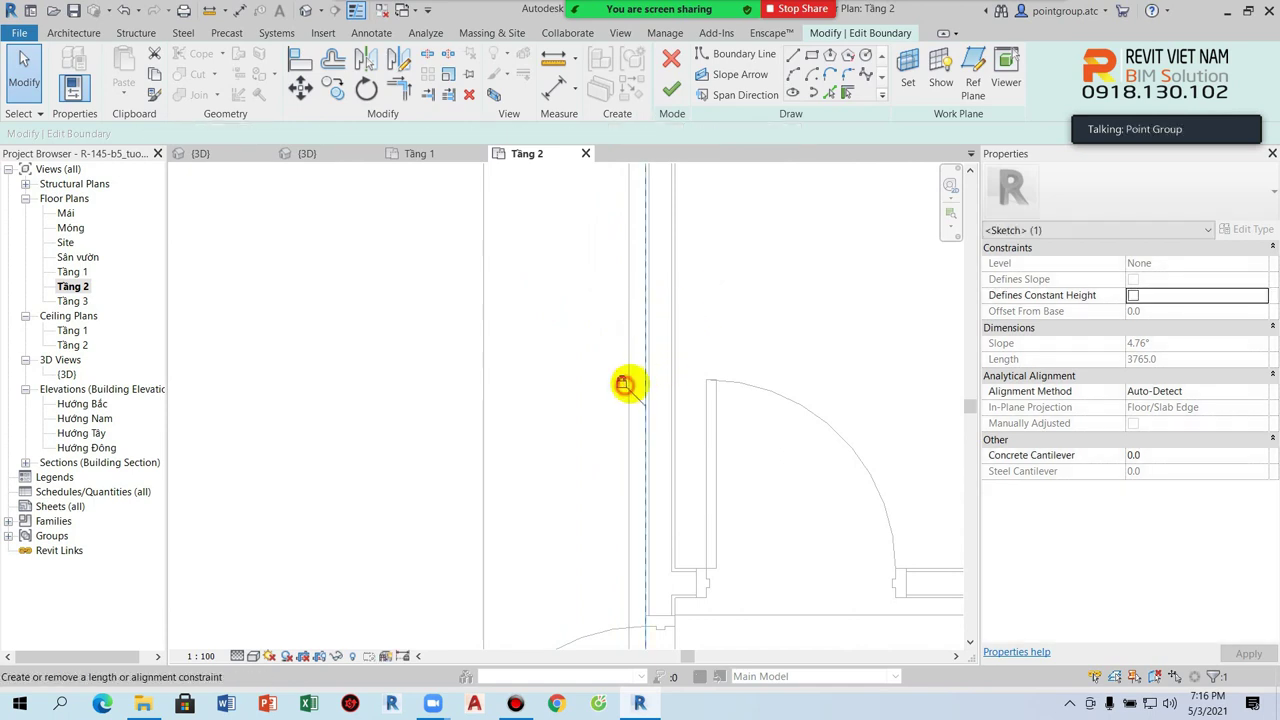
pyautogui.scroll(-2, 650, 330)
pyautogui.click(670, 90)
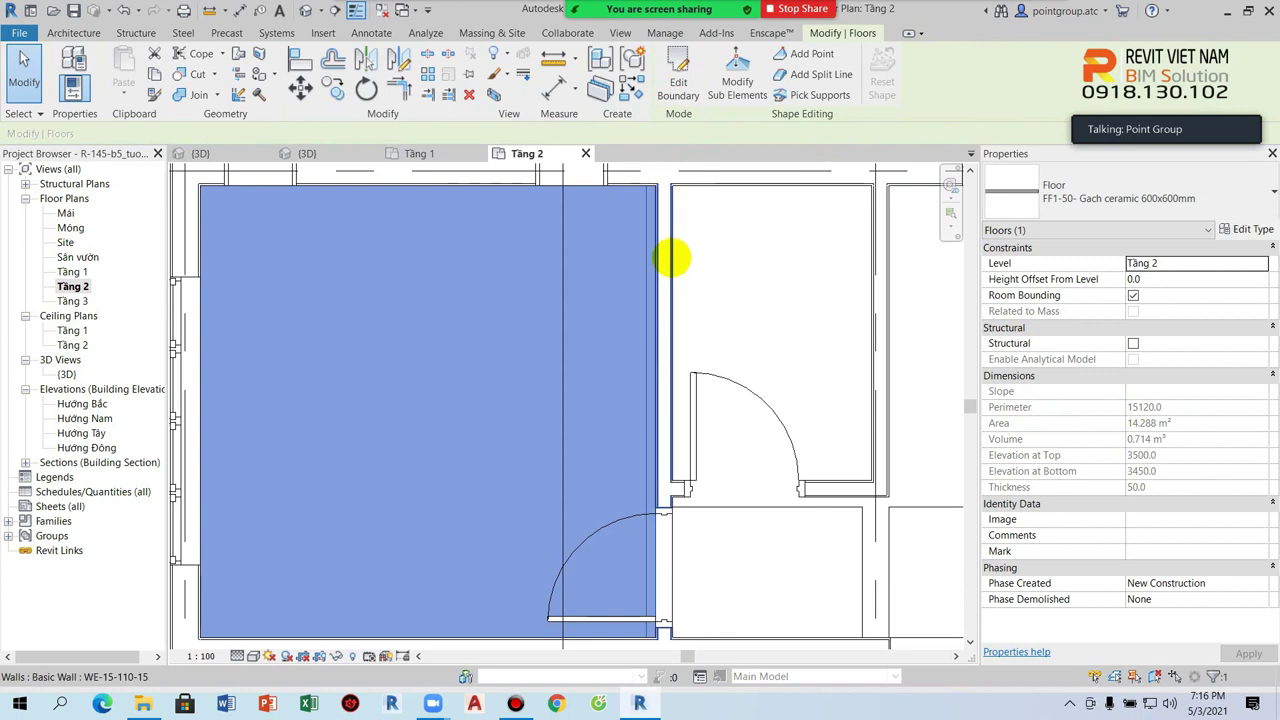
pyautogui.click(667, 255)
pyautogui.moveTo(667, 255); pyautogui.dragTo(698, 262)
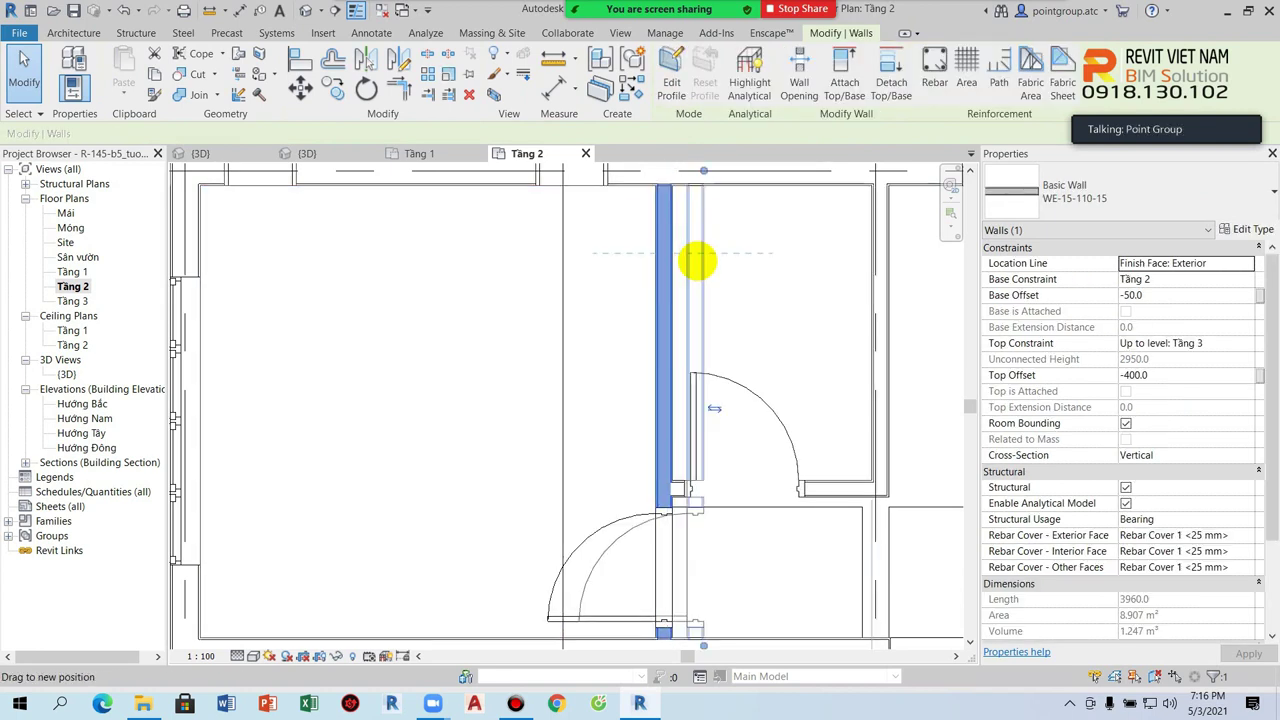
pyautogui.moveTo(698, 262); pyautogui.dragTo(699, 264)
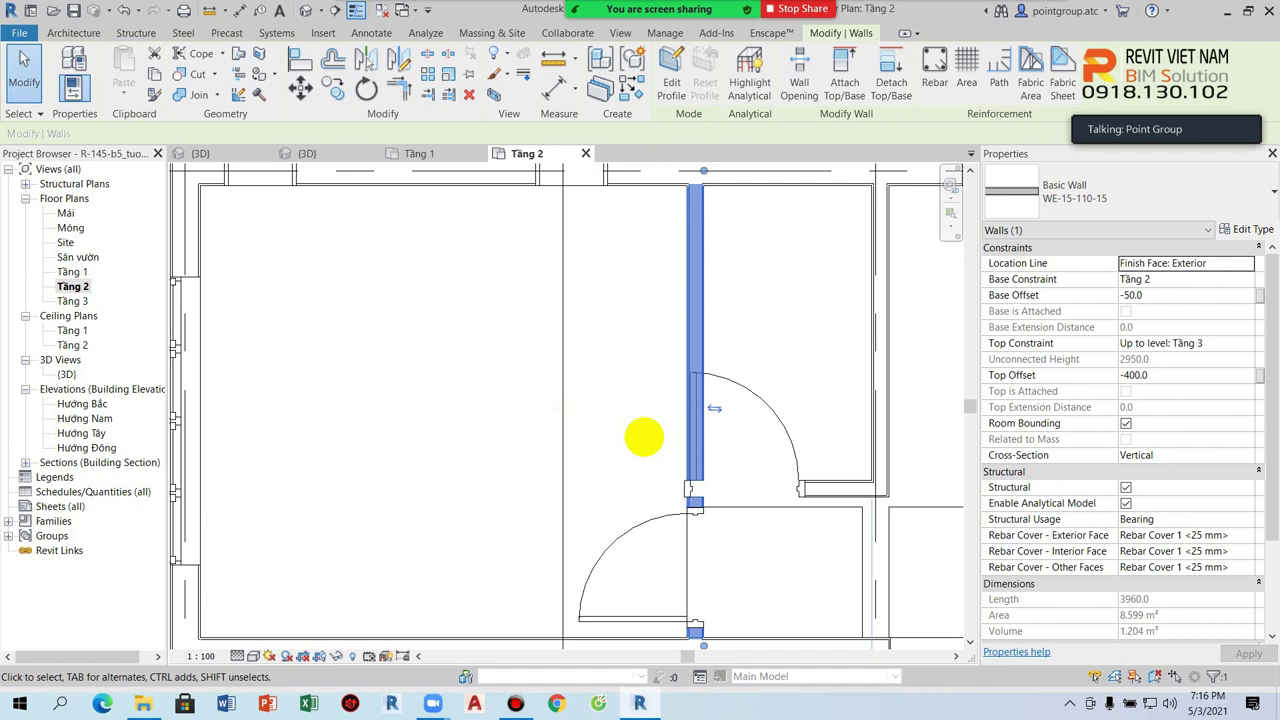
pyautogui.click(644, 436)
# Step: Tab-select the FF1-50- Gach ceramic 600x600mm floor in the left room
pyautogui.scroll(-3, 664, 399)
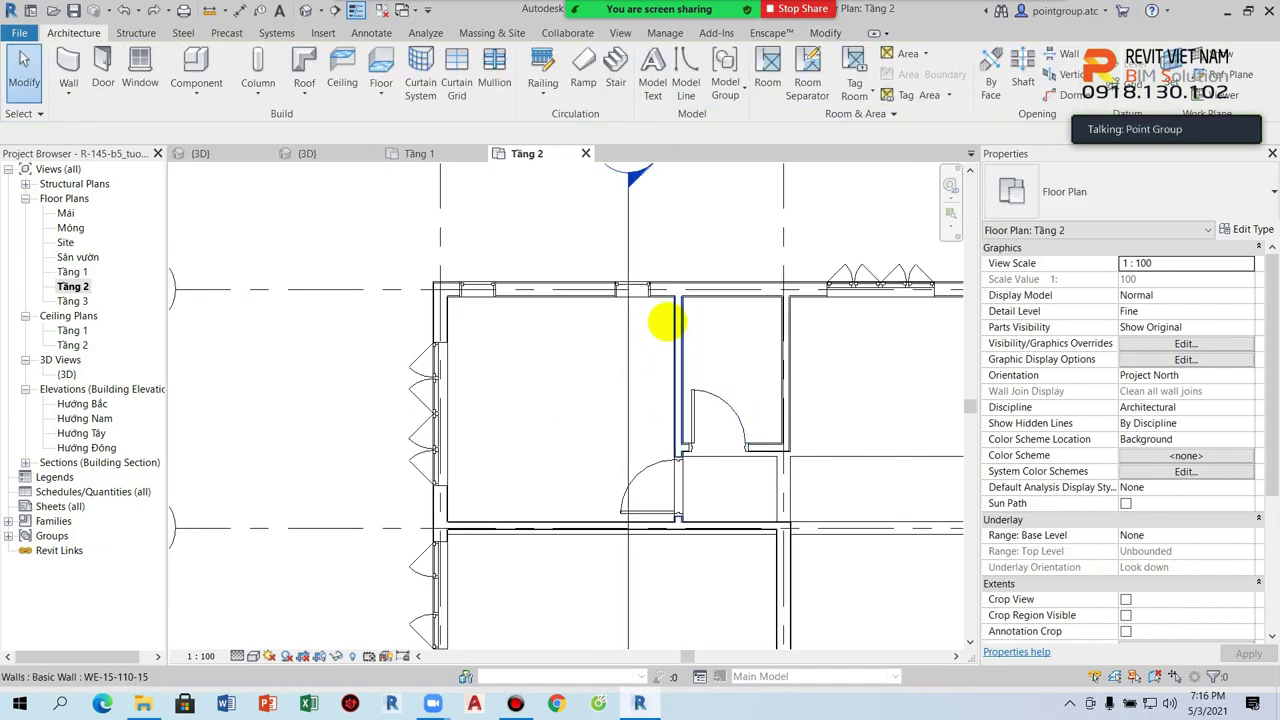
pyautogui.scroll(1, 667, 321)
pyautogui.scroll(1, 672, 320)
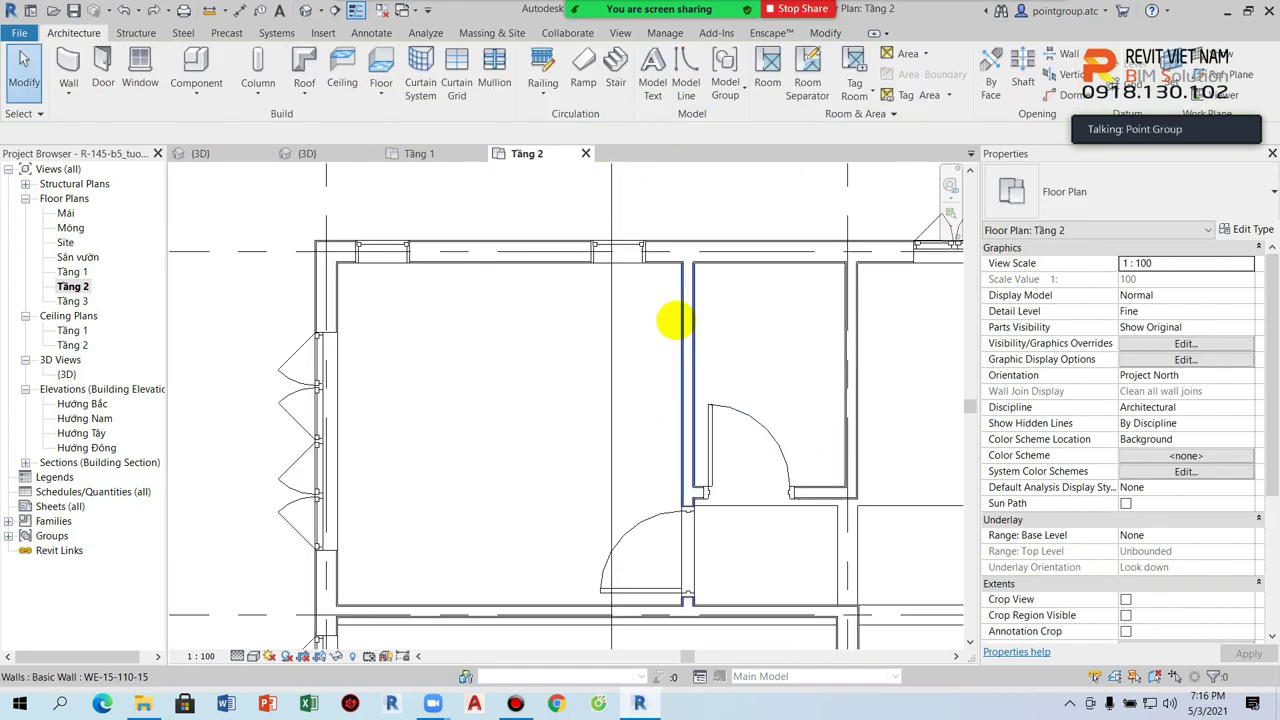
pyautogui.press('Tab')
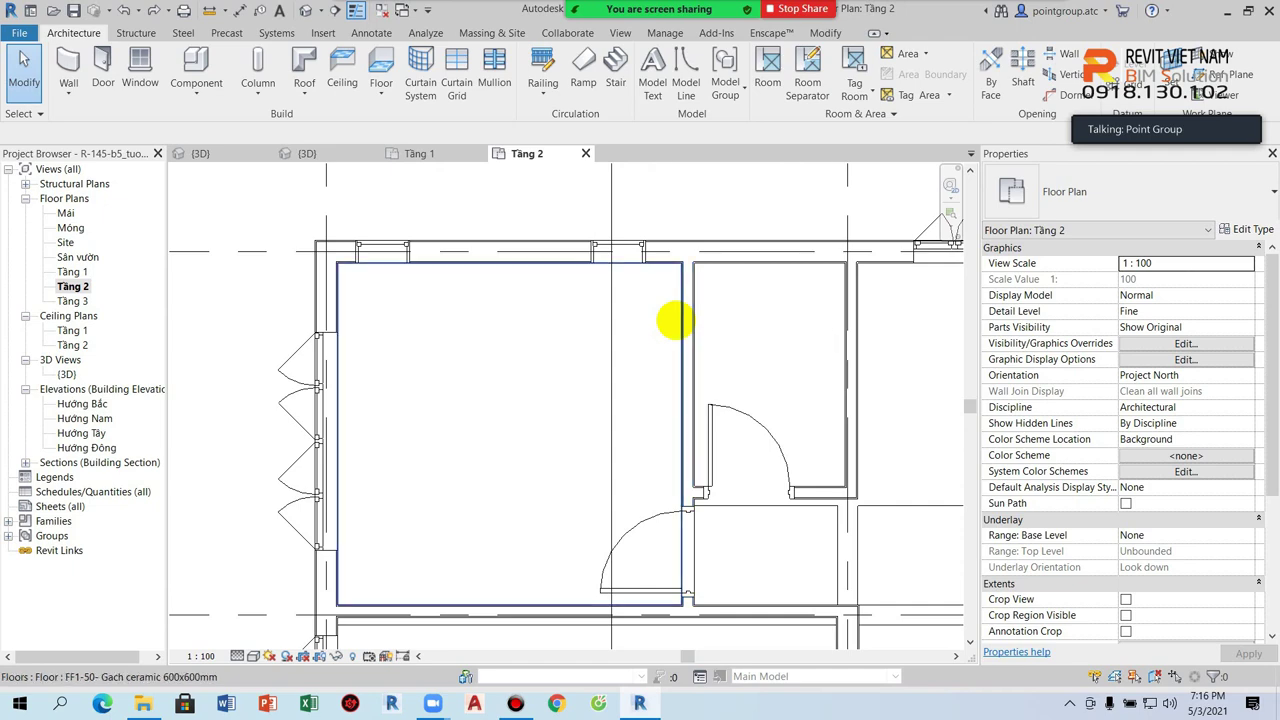
pyautogui.click(676, 320)
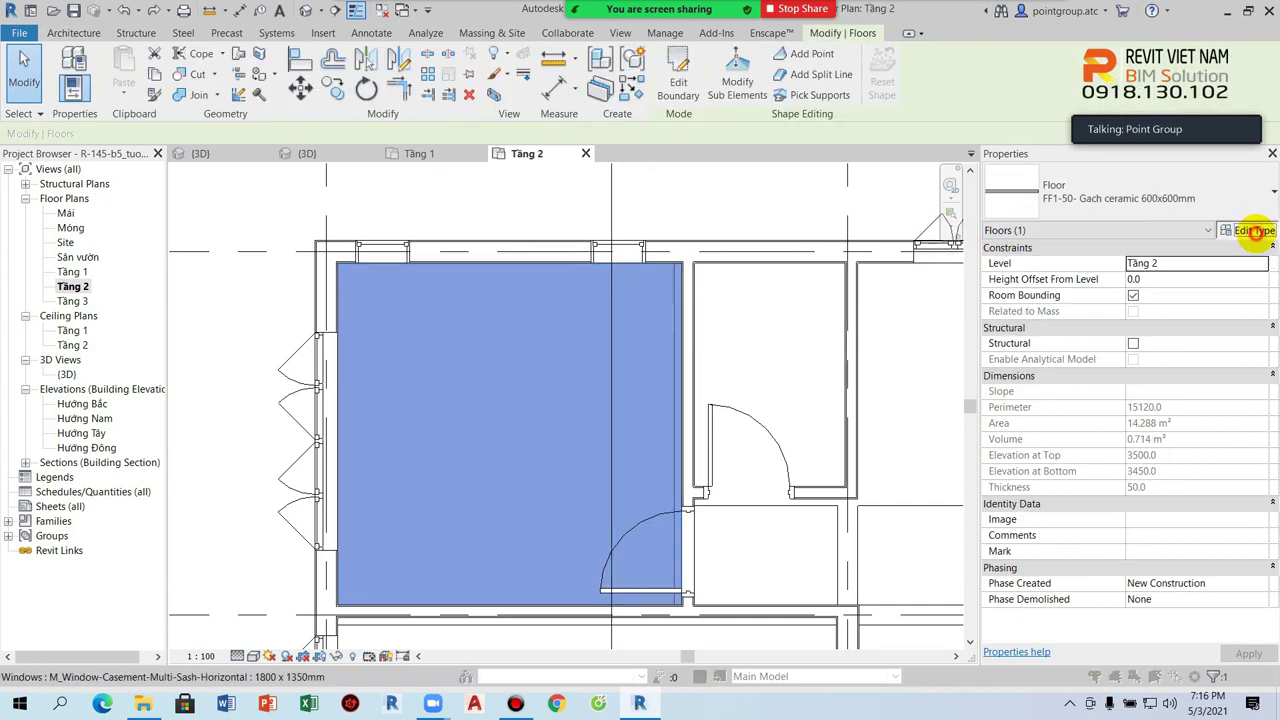
# Step: Open the material browser for the floor type's structure layer
pyautogui.click(1247, 229)
pyautogui.click(724, 263)
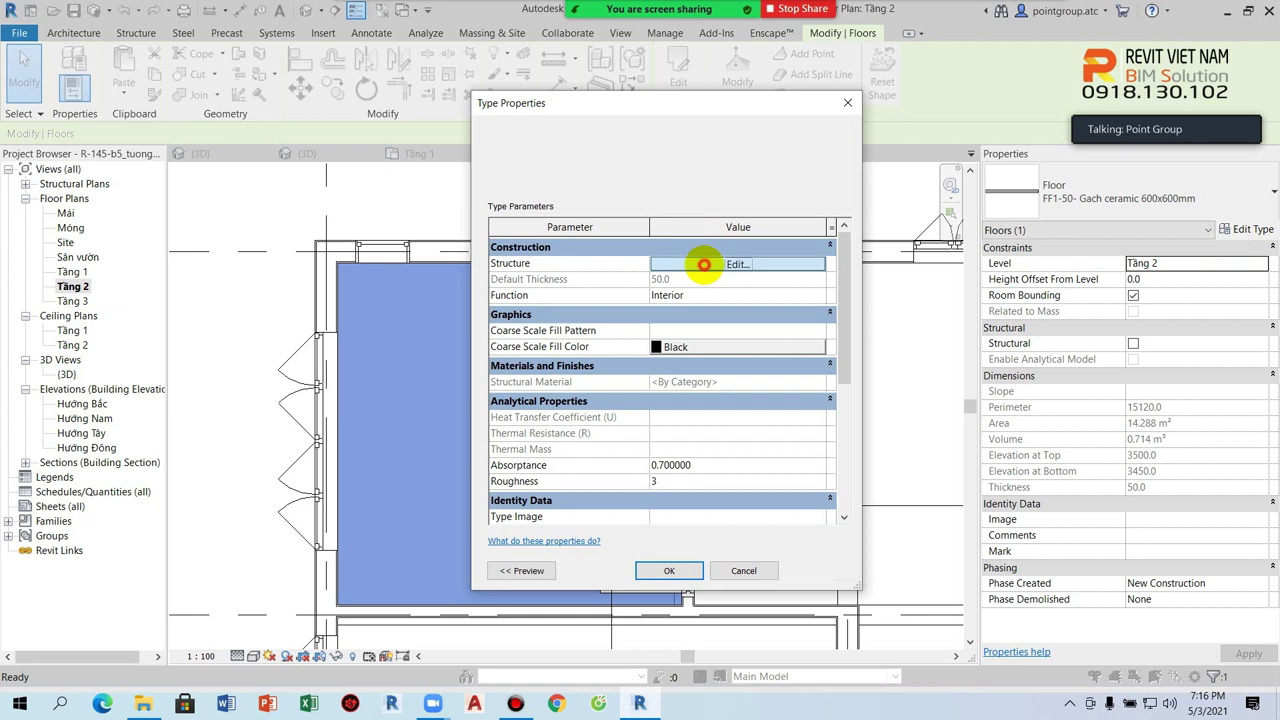
pyautogui.click(638, 276)
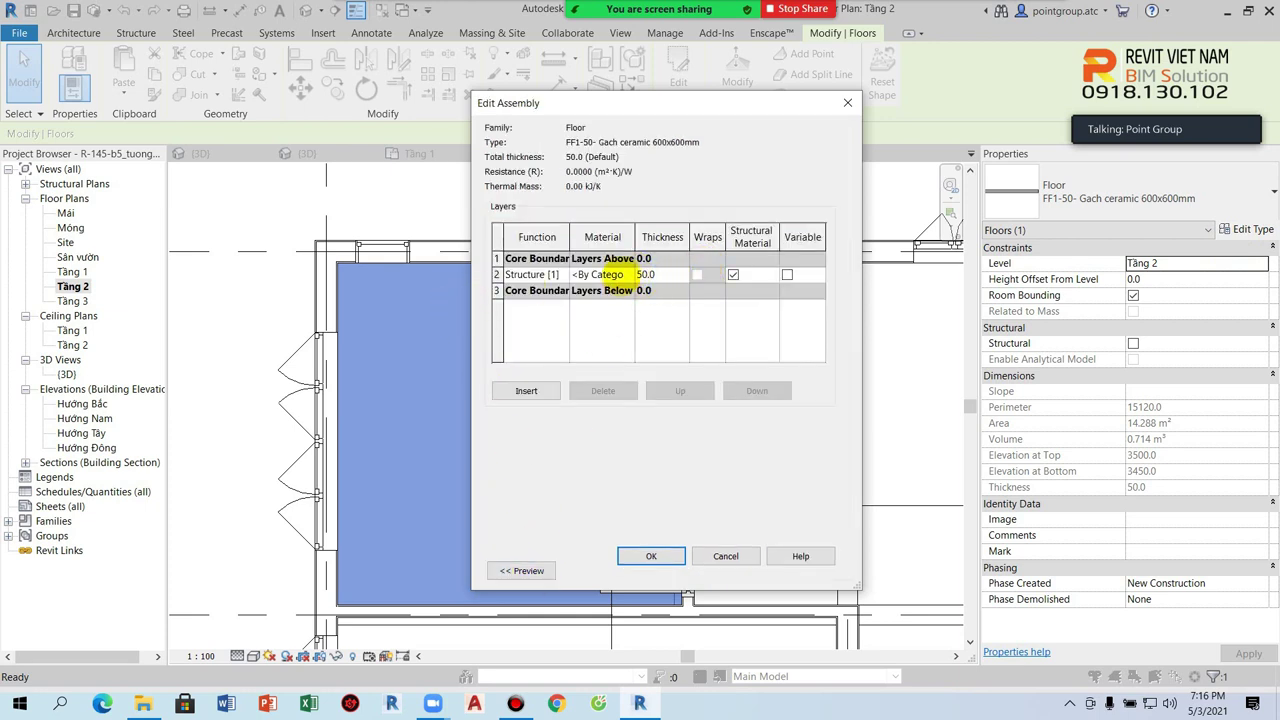
pyautogui.click(620, 274)
pyautogui.click(628, 274)
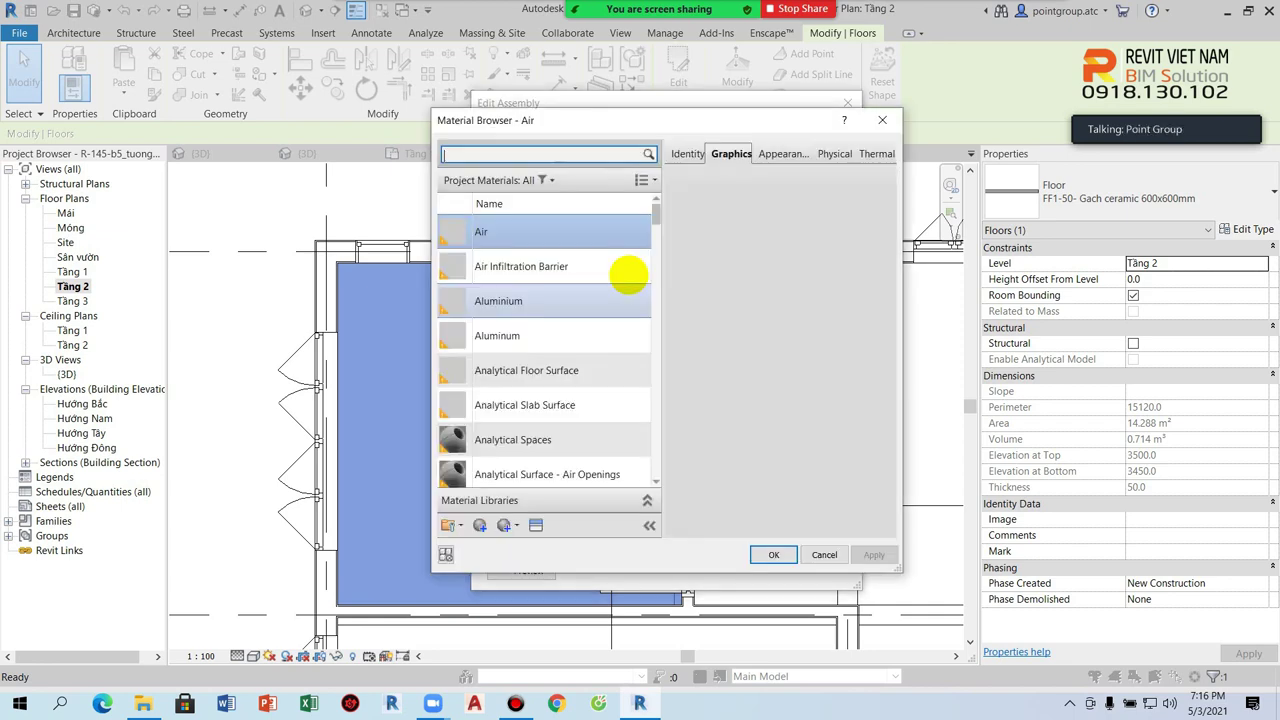
pyautogui.scroll(-3, 603, 241)
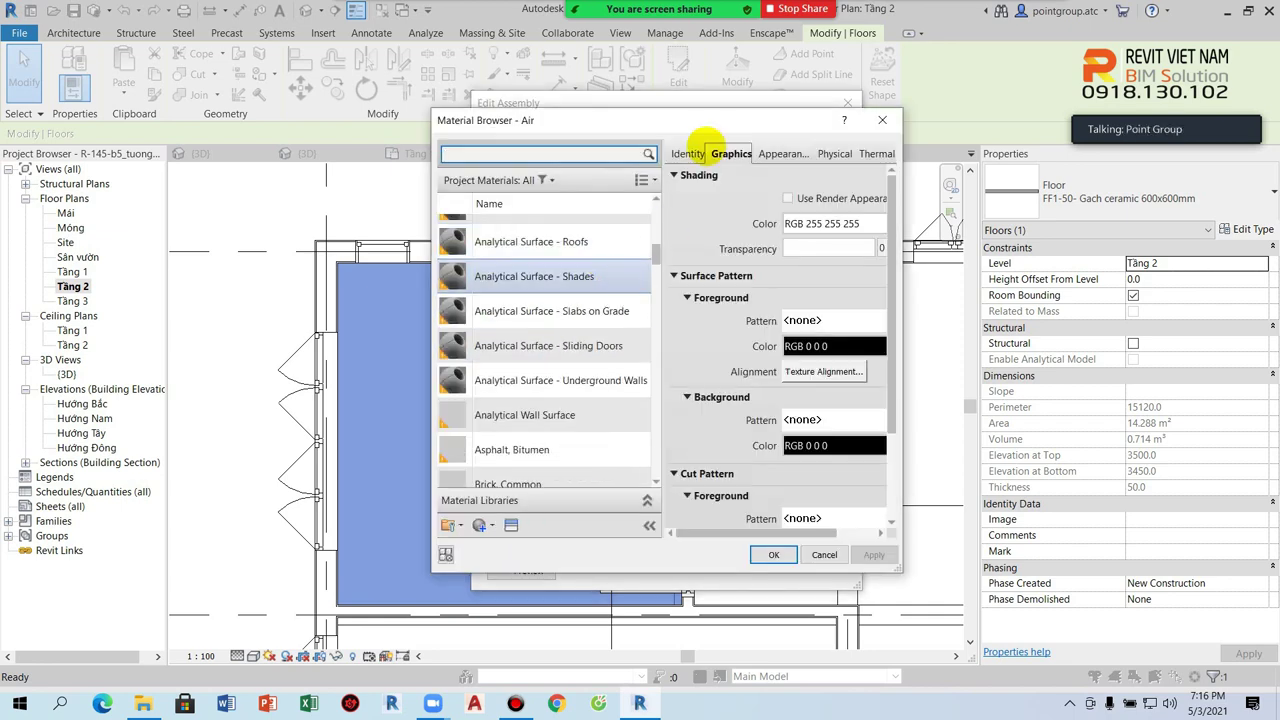
pyautogui.moveTo(698, 118); pyautogui.dragTo(500, 97)
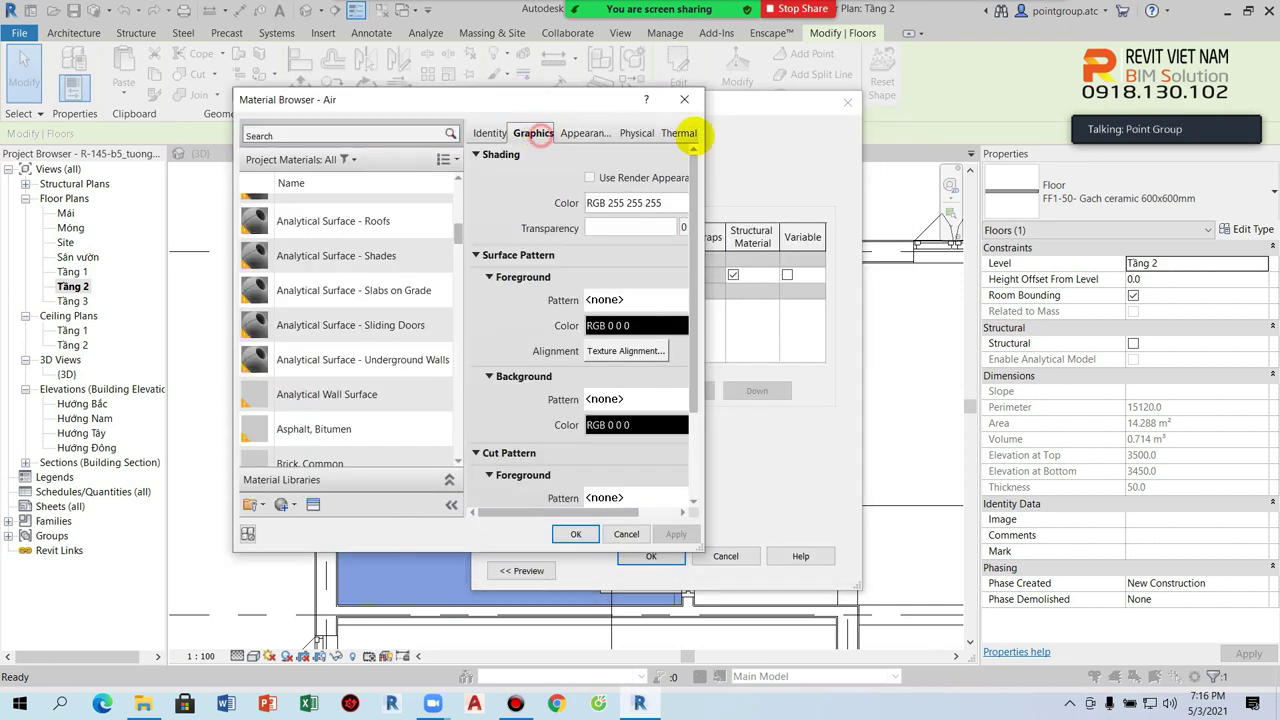
pyautogui.moveTo(704, 149); pyautogui.dragTo(800, 150)
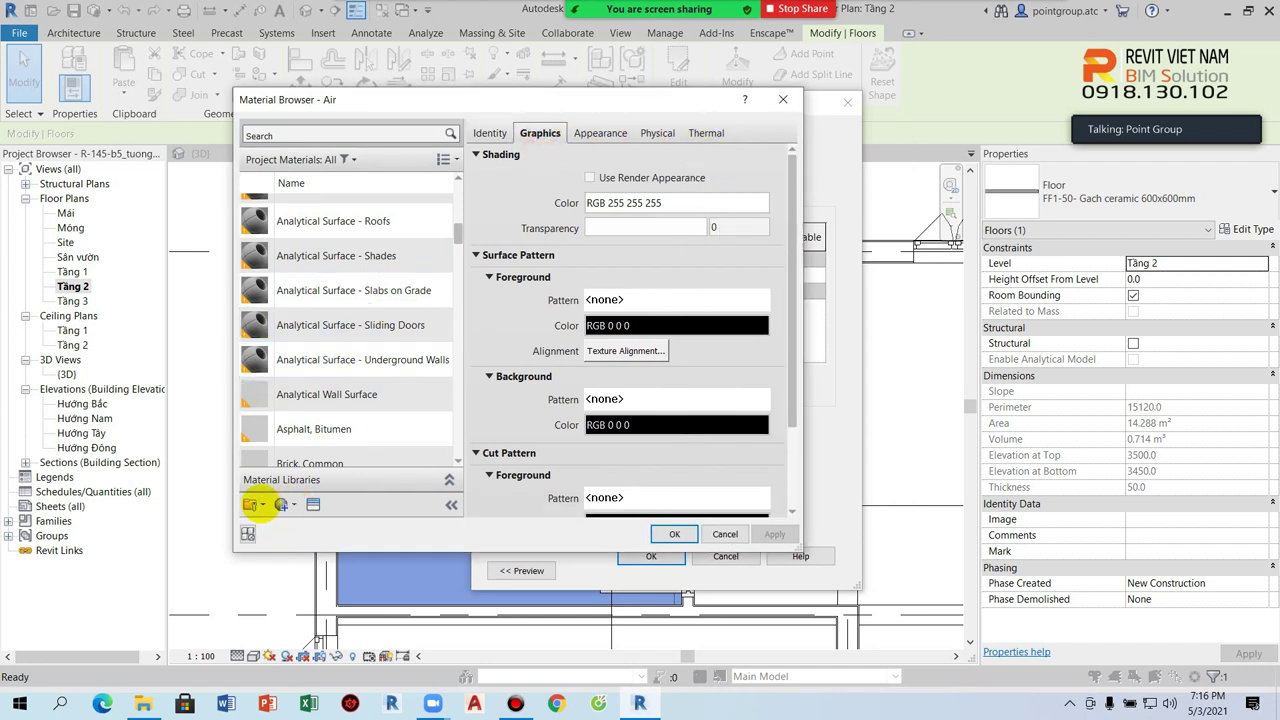
# Step: Create a new material named 'MTA-101- Gach ceramic 600x600mm' and start choosing its surface pattern
pyautogui.click(287, 504)
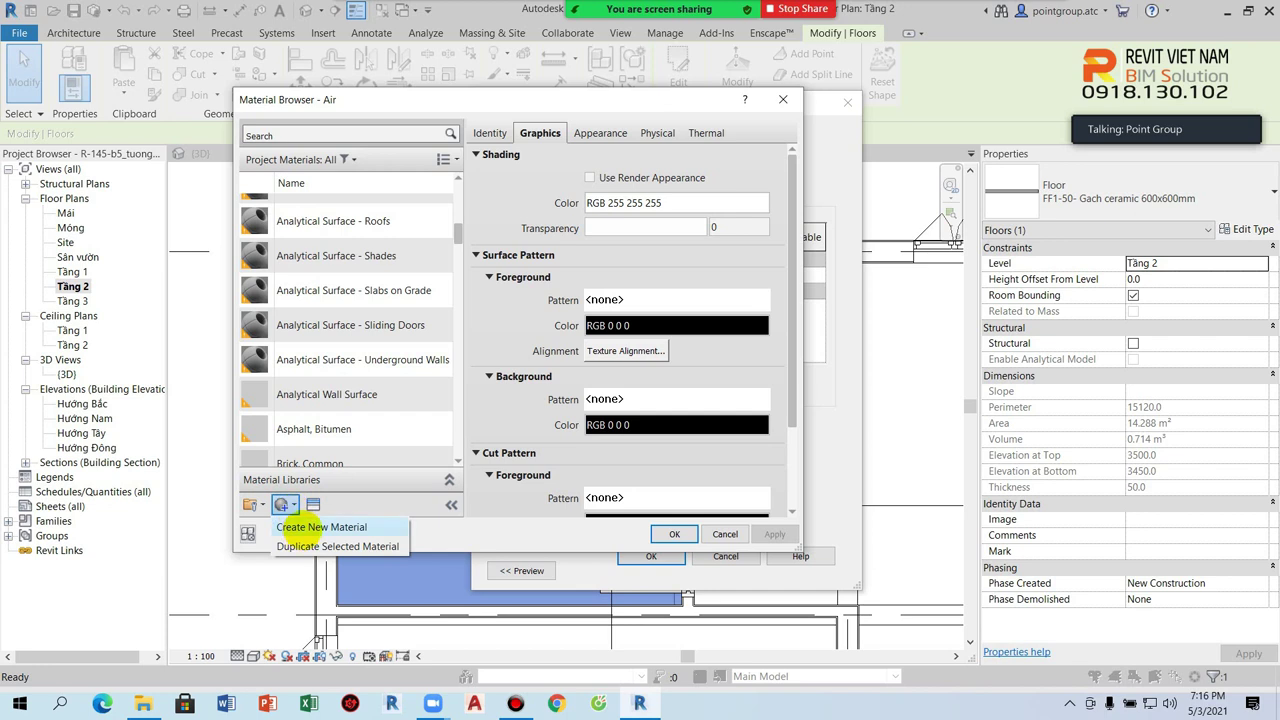
pyautogui.click(300, 527)
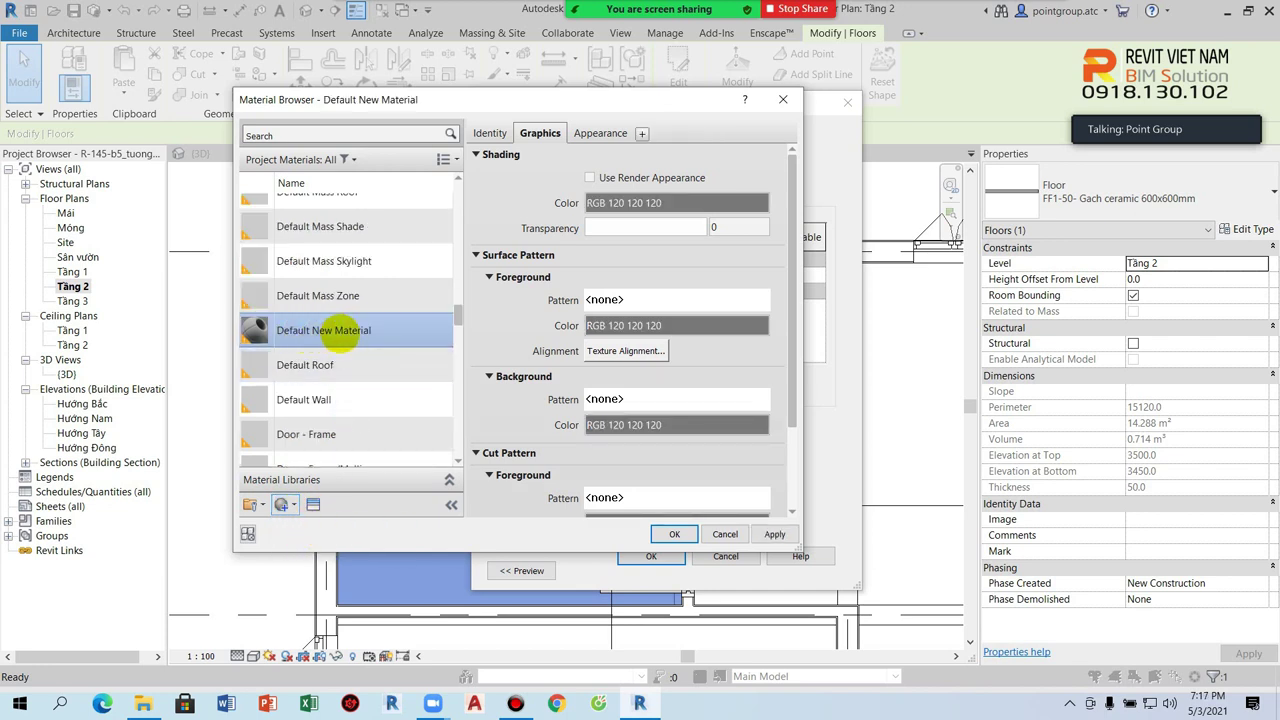
pyautogui.rightClick(338, 336)
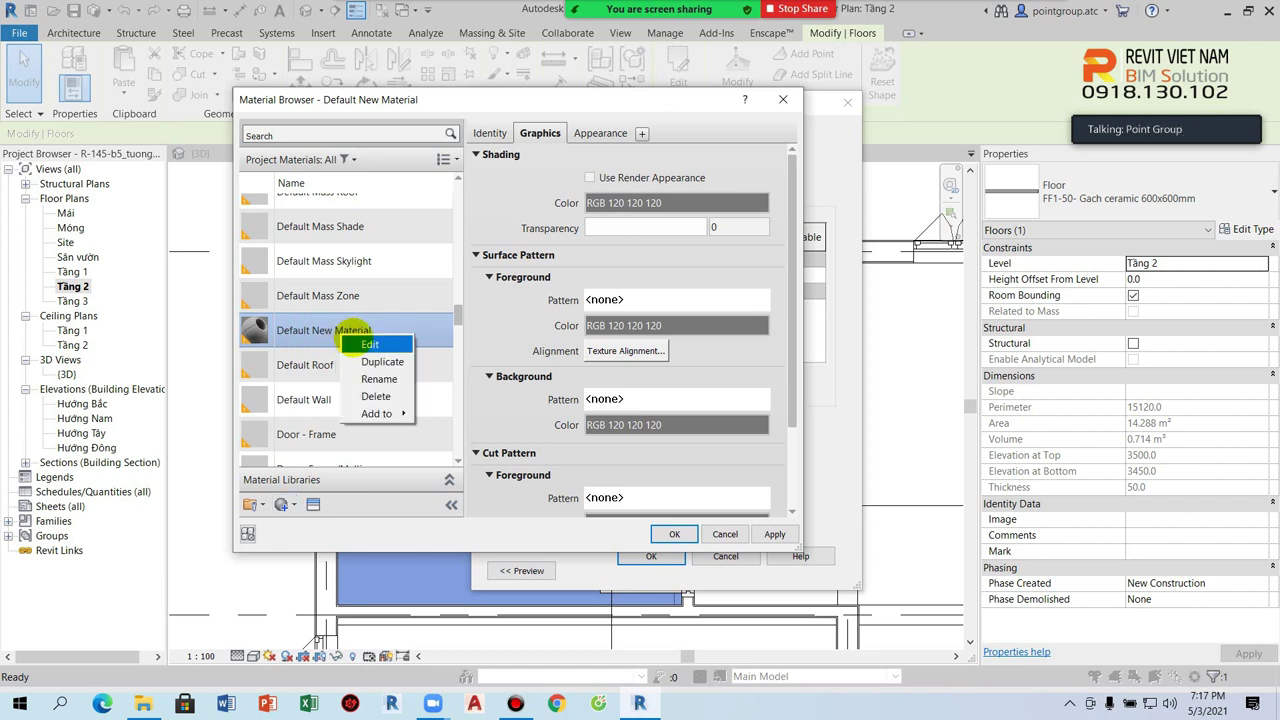
pyautogui.click(379, 380)
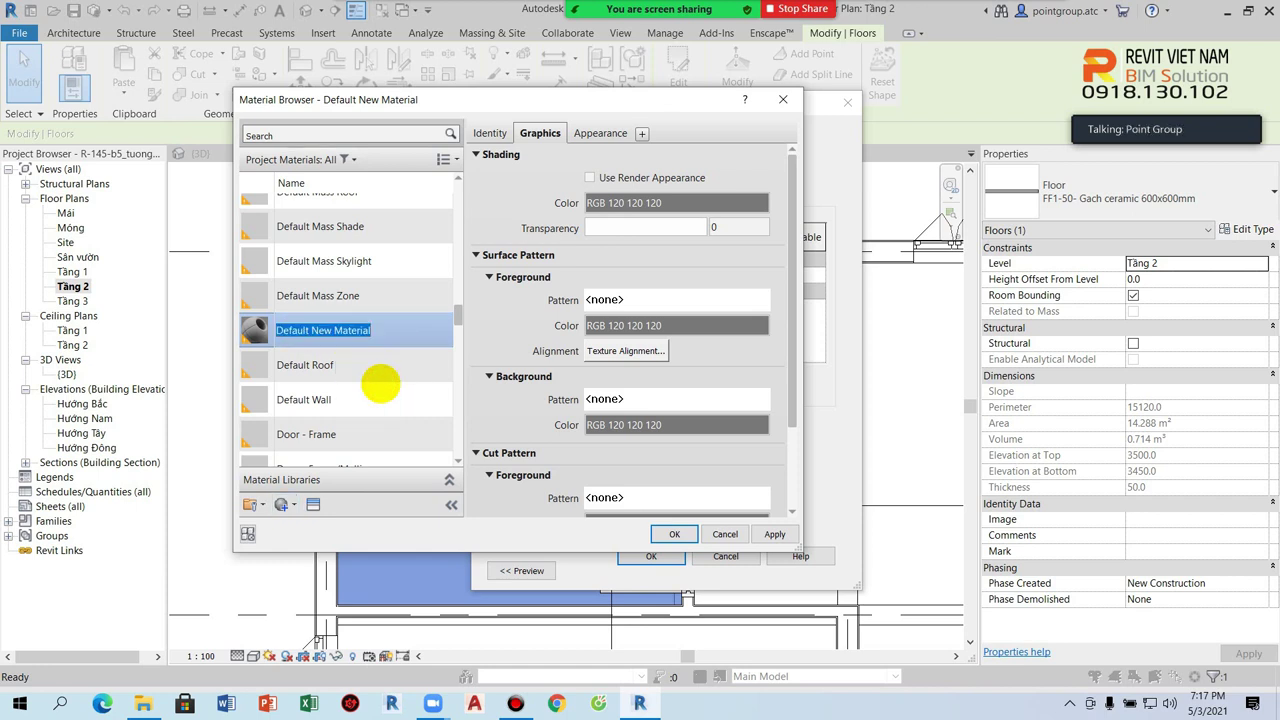
pyautogui.write('MTA-101- Gach ceramic 600x600mm')
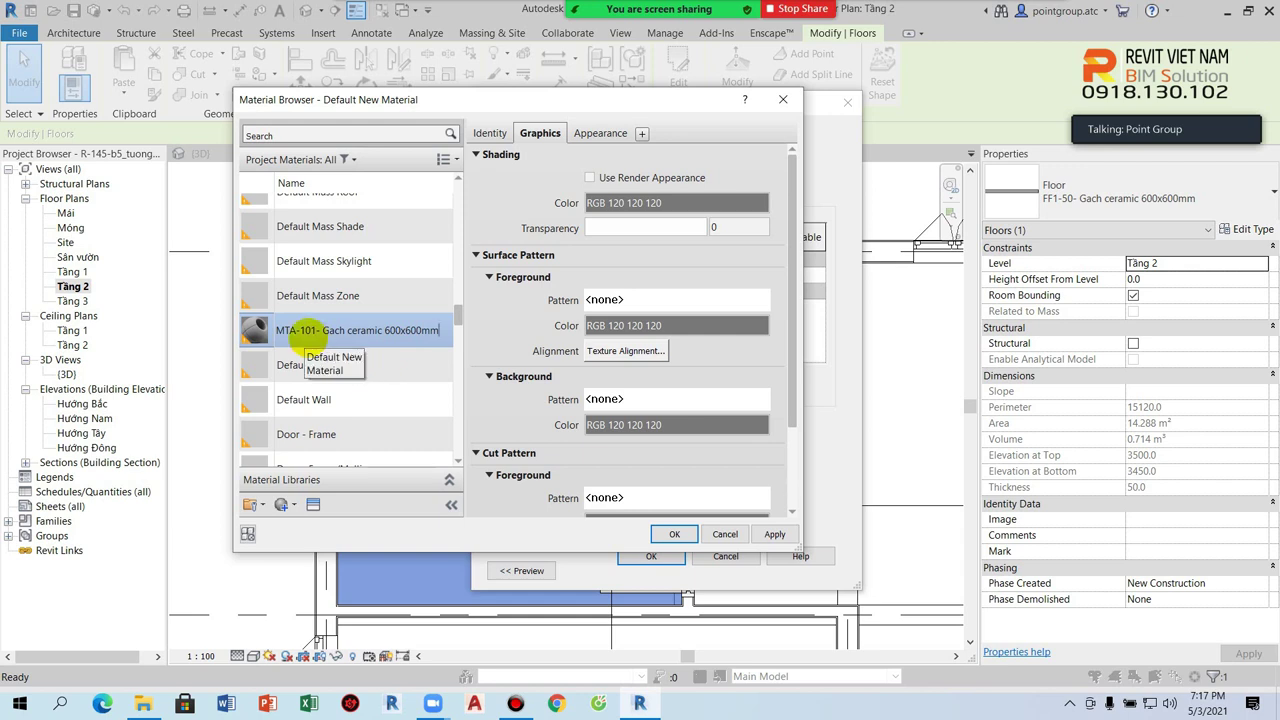
pyautogui.press('Return')
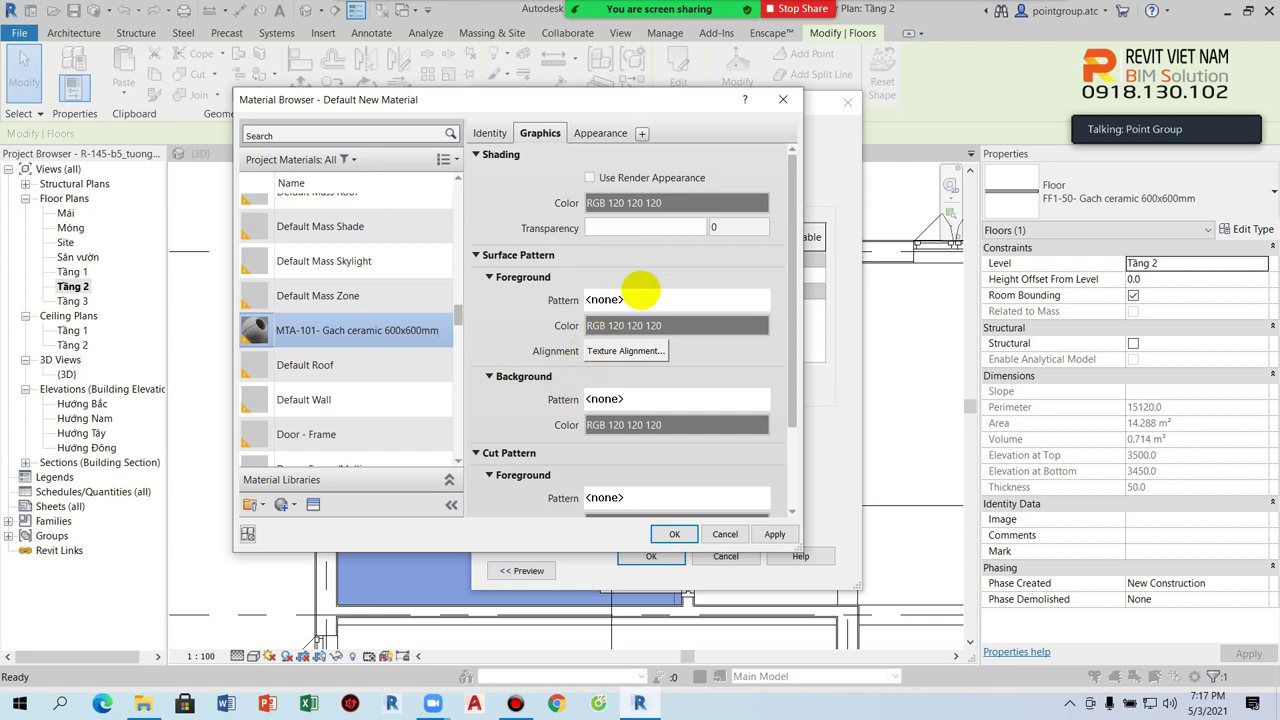
pyautogui.click(638, 298)
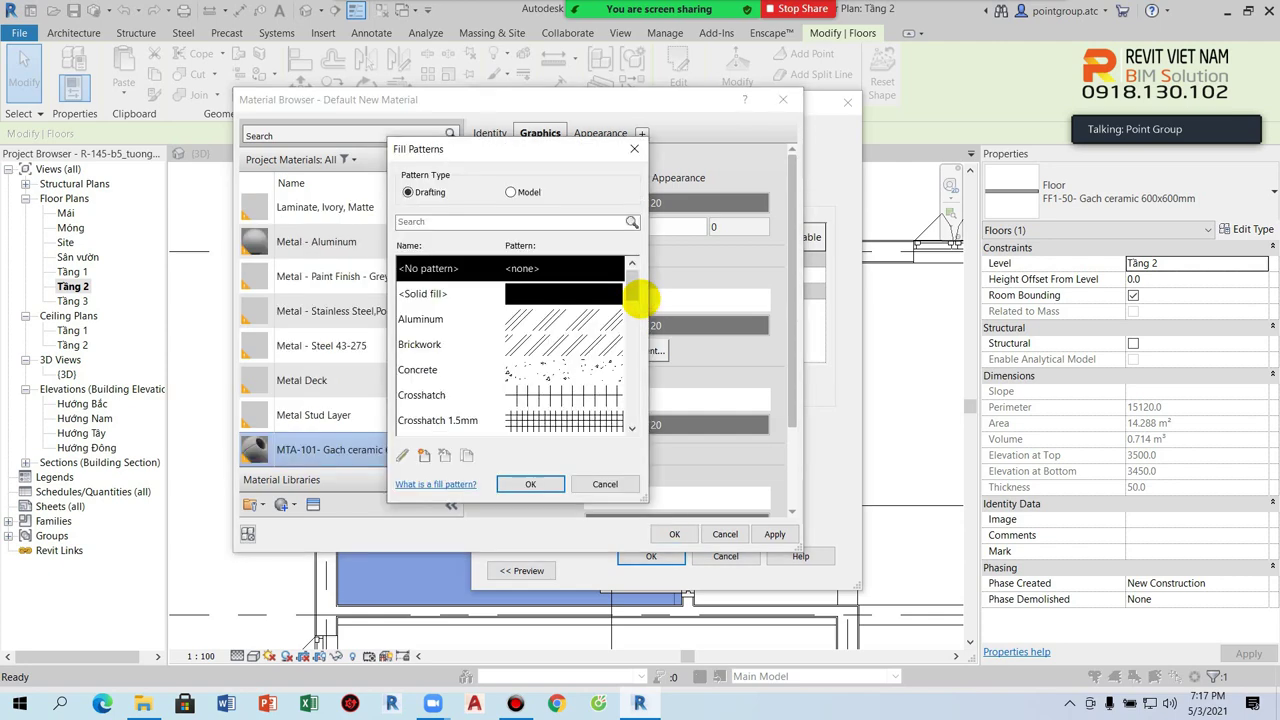
# Step: Set the material's foreground surface pattern to the Model pattern 600 x 600mm
pyautogui.scroll(-4, 620, 310)
pyautogui.scroll(3, 571, 371)
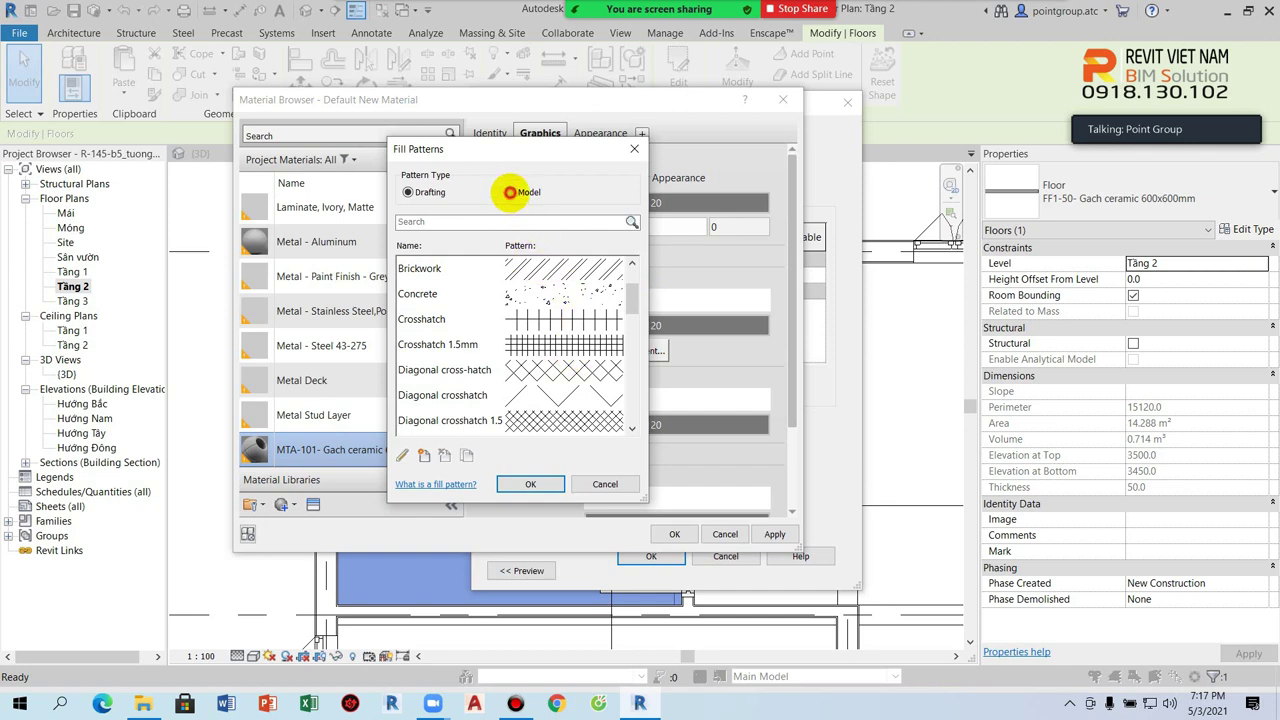
pyautogui.click(510, 191)
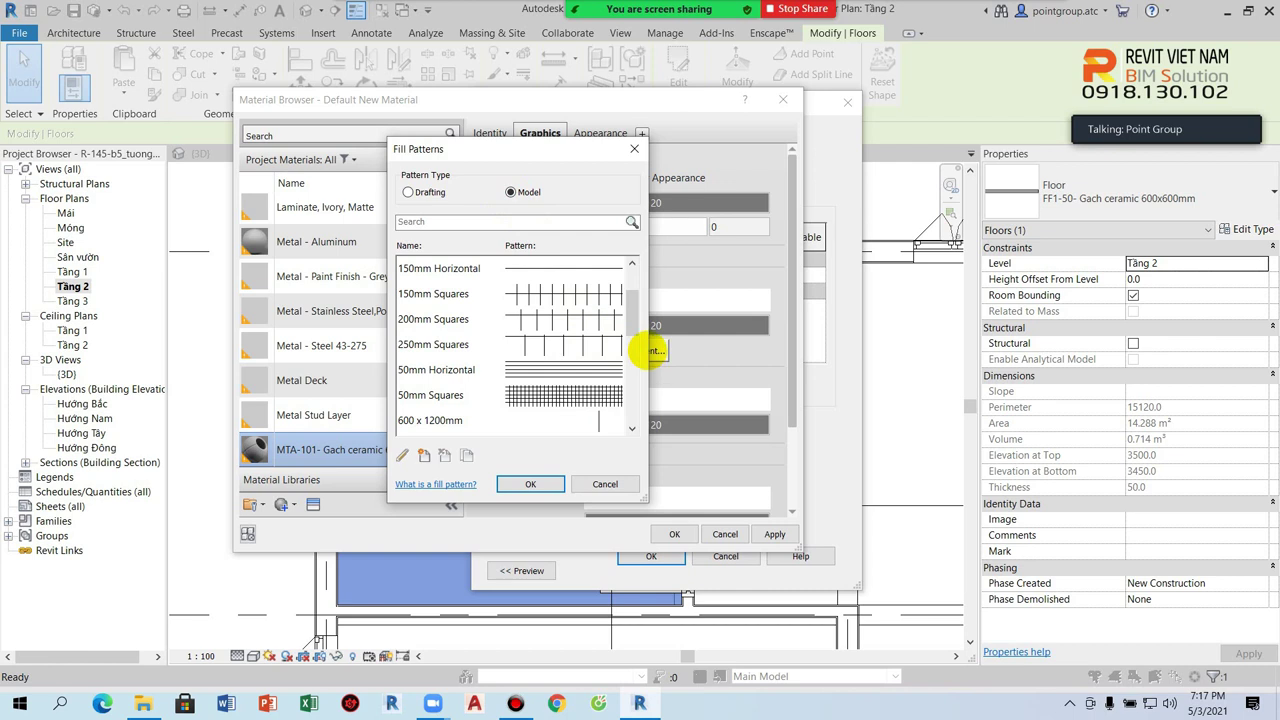
pyautogui.moveTo(647, 305); pyautogui.dragTo(722, 295)
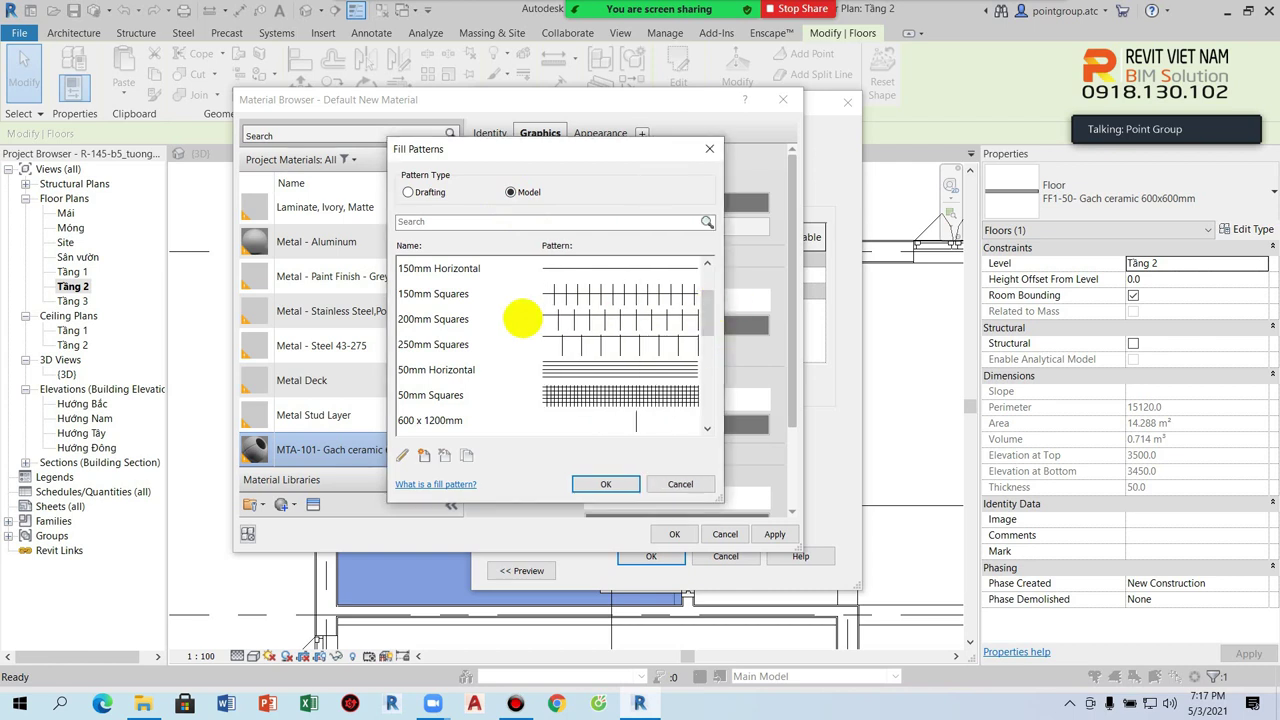
pyautogui.scroll(-2, 517, 358)
pyautogui.click(505, 294)
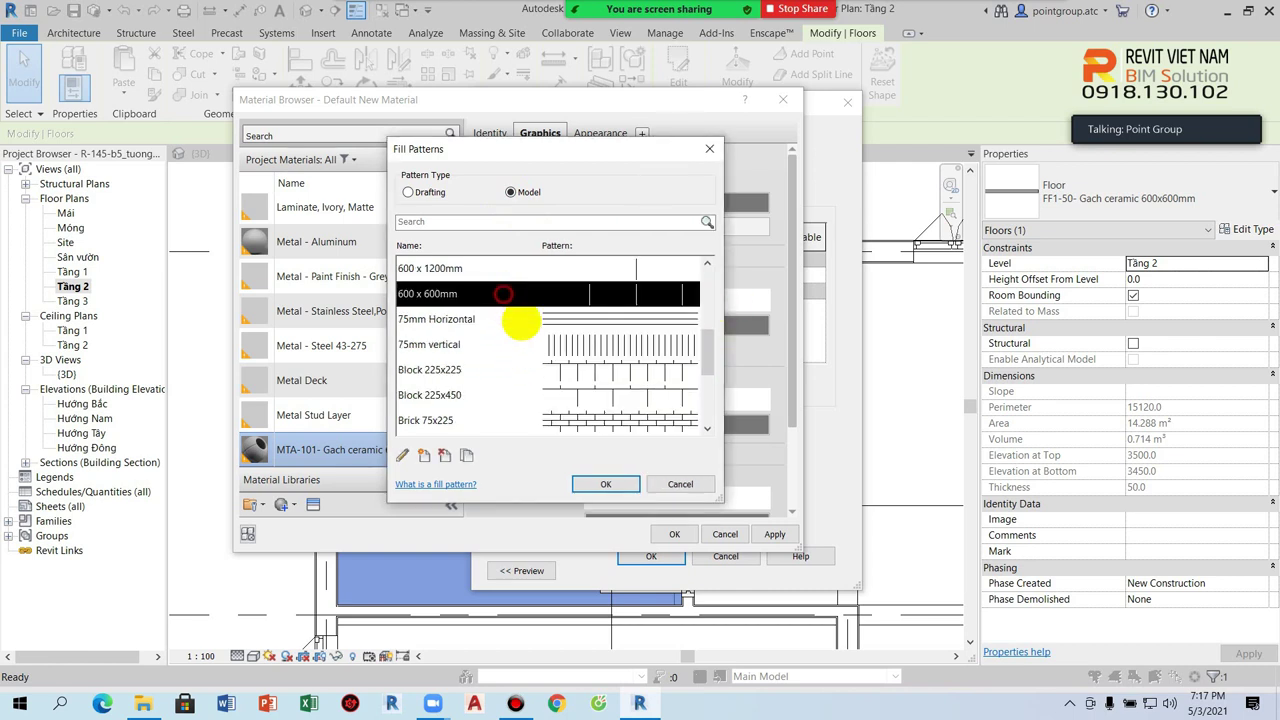
pyautogui.click(606, 484)
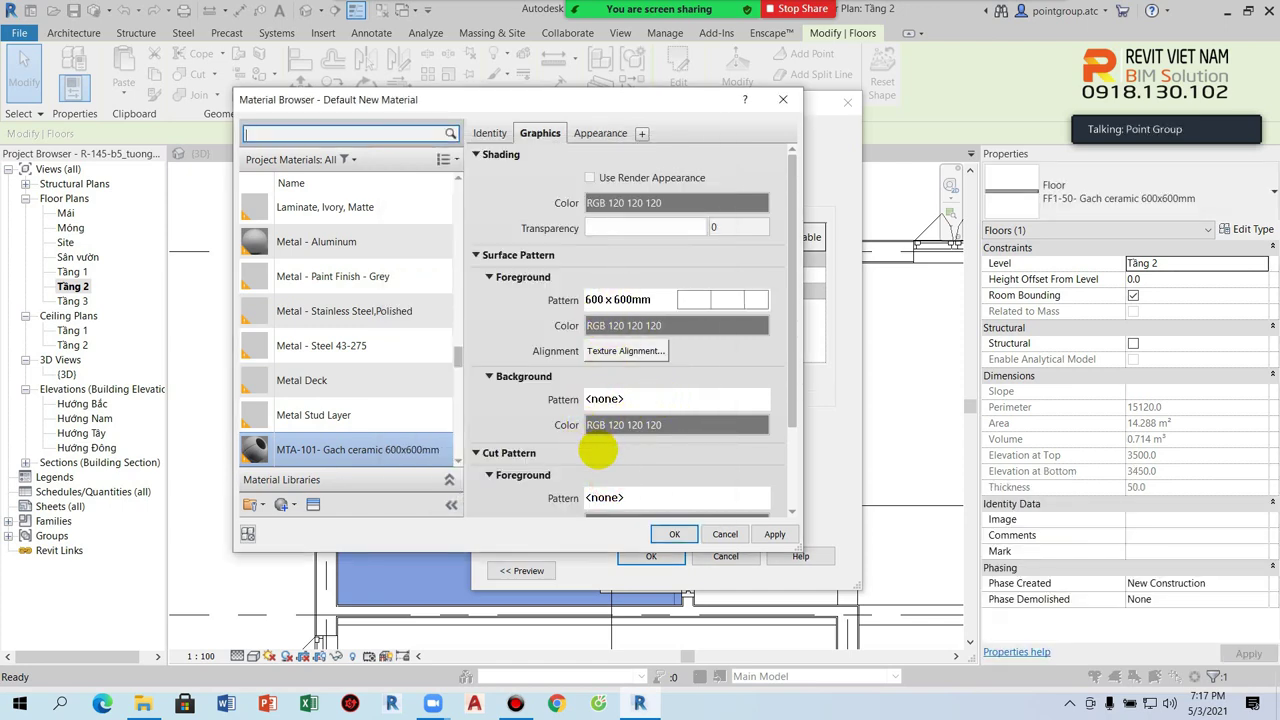
# Step: Duplicate Diagonal crosshatch 1.5mm as a new cut pattern named 'hoan thien'
pyautogui.scroll(-1, 679, 457)
pyautogui.scroll(-1, 679, 457)
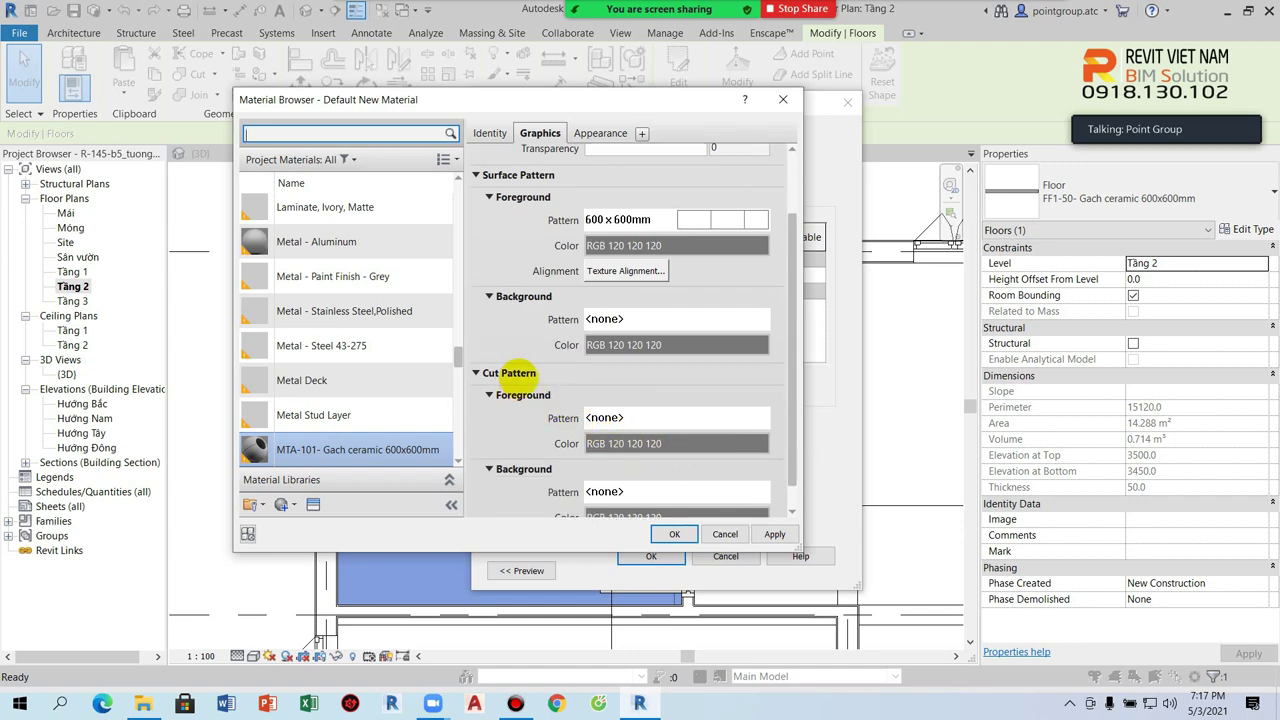
pyautogui.click(641, 417)
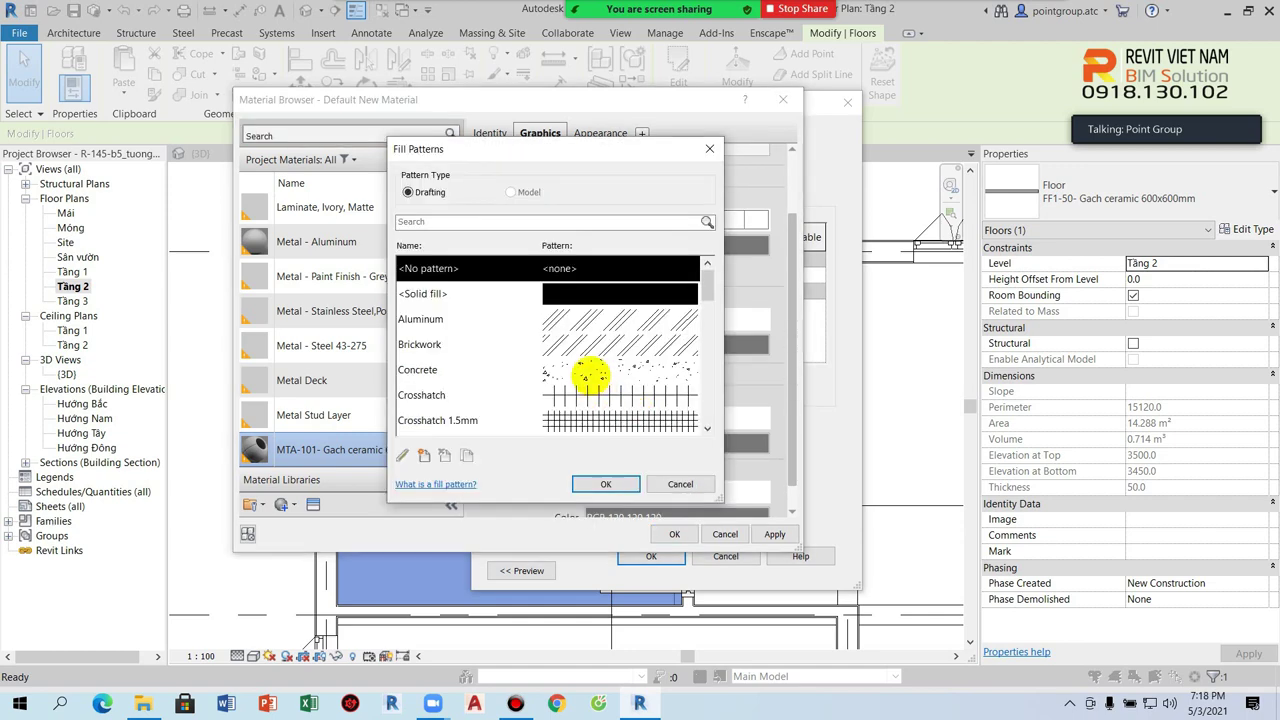
pyautogui.scroll(-2, 590, 375)
pyautogui.scroll(-1, 598, 380)
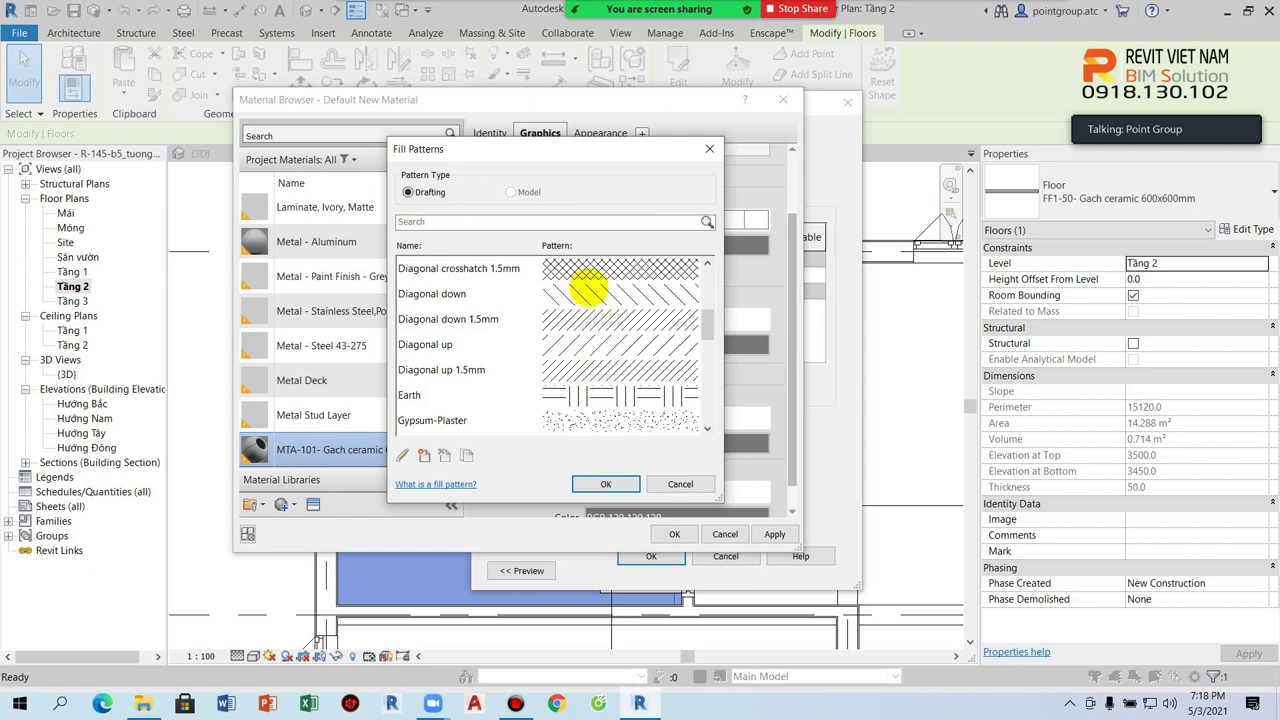
pyautogui.click(588, 269)
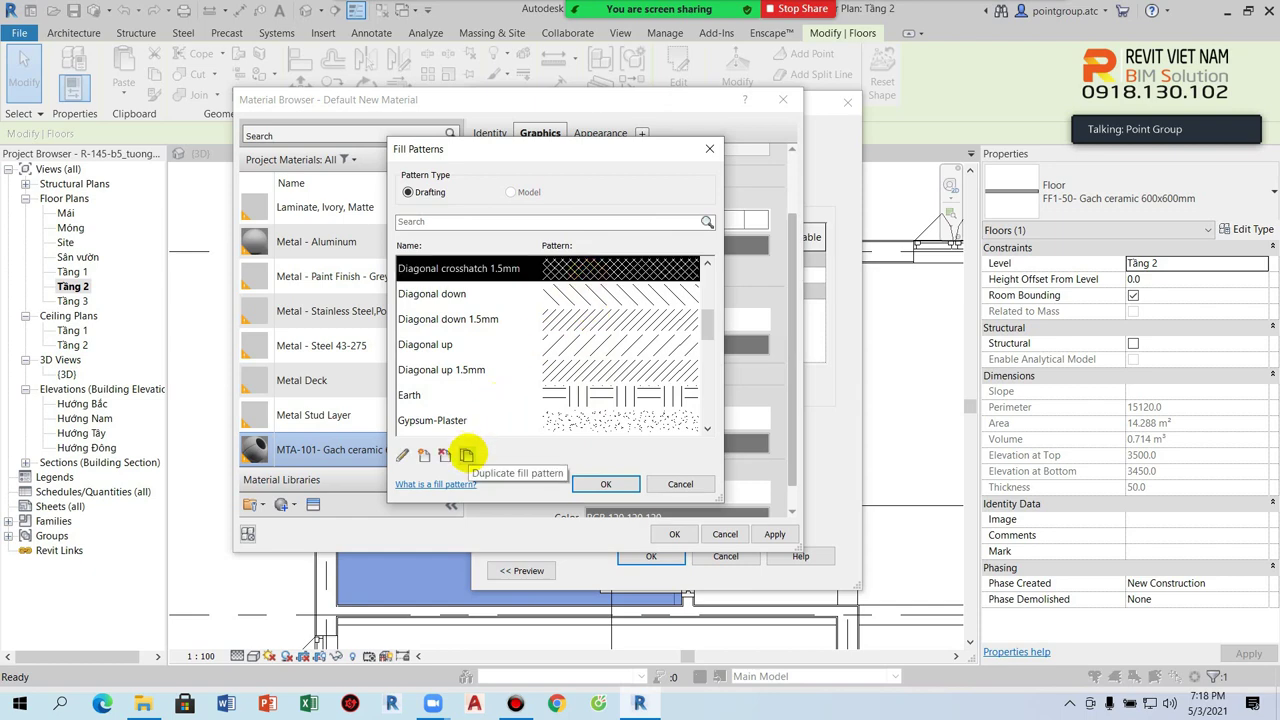
pyautogui.click(466, 455)
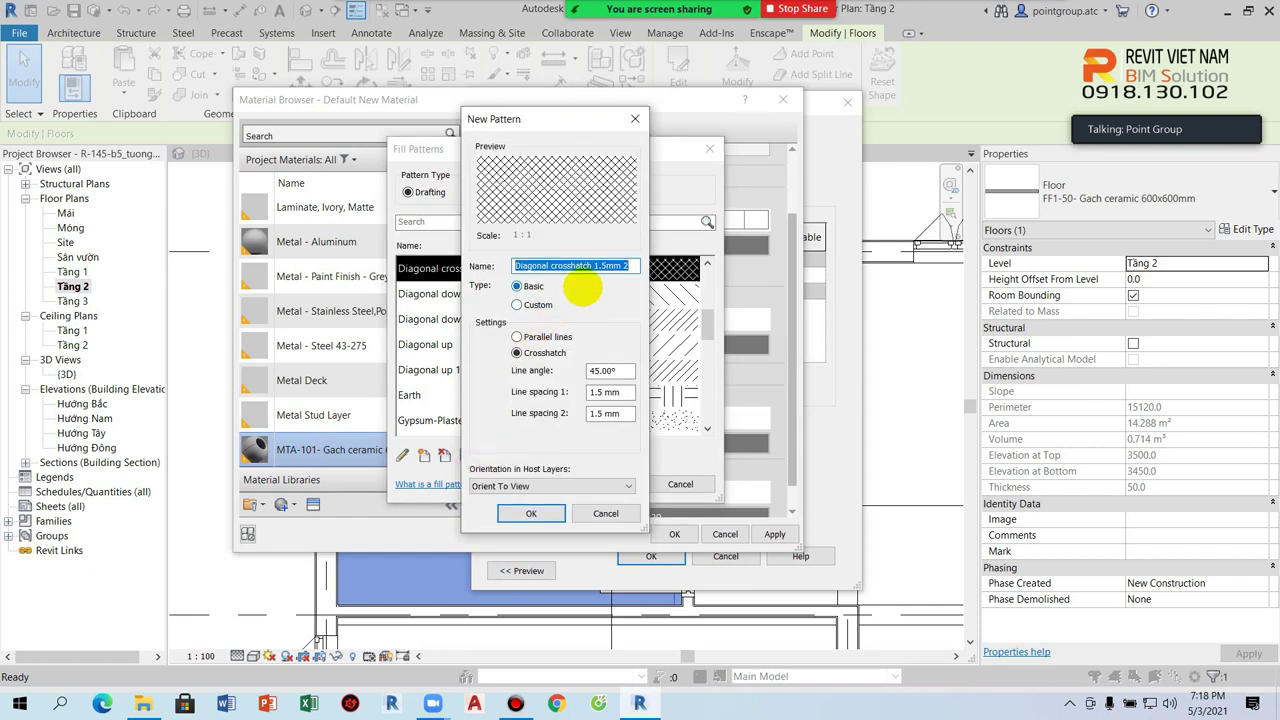
pyautogui.write('hoan thien')
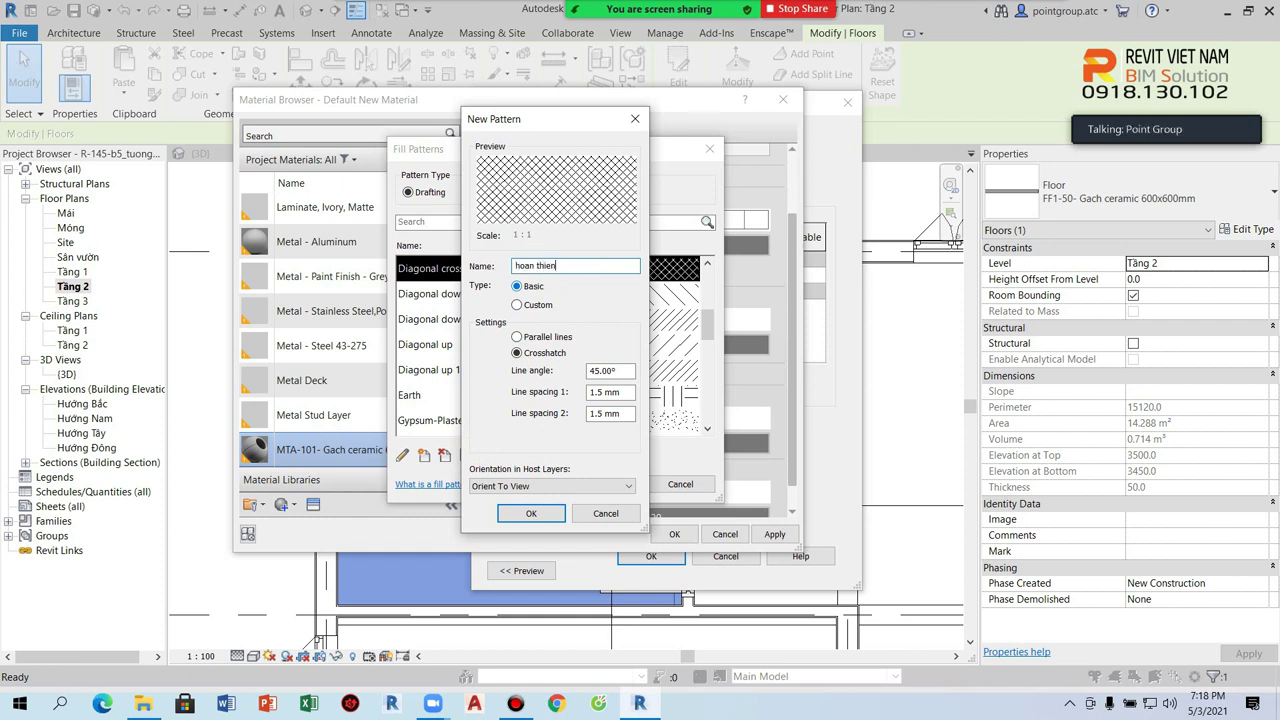
# Step: Set both hoan thien line spacings to 0.8 and save it as the material's cut pattern
pyautogui.doubleClick(624, 393)
pyautogui.write('0.8')
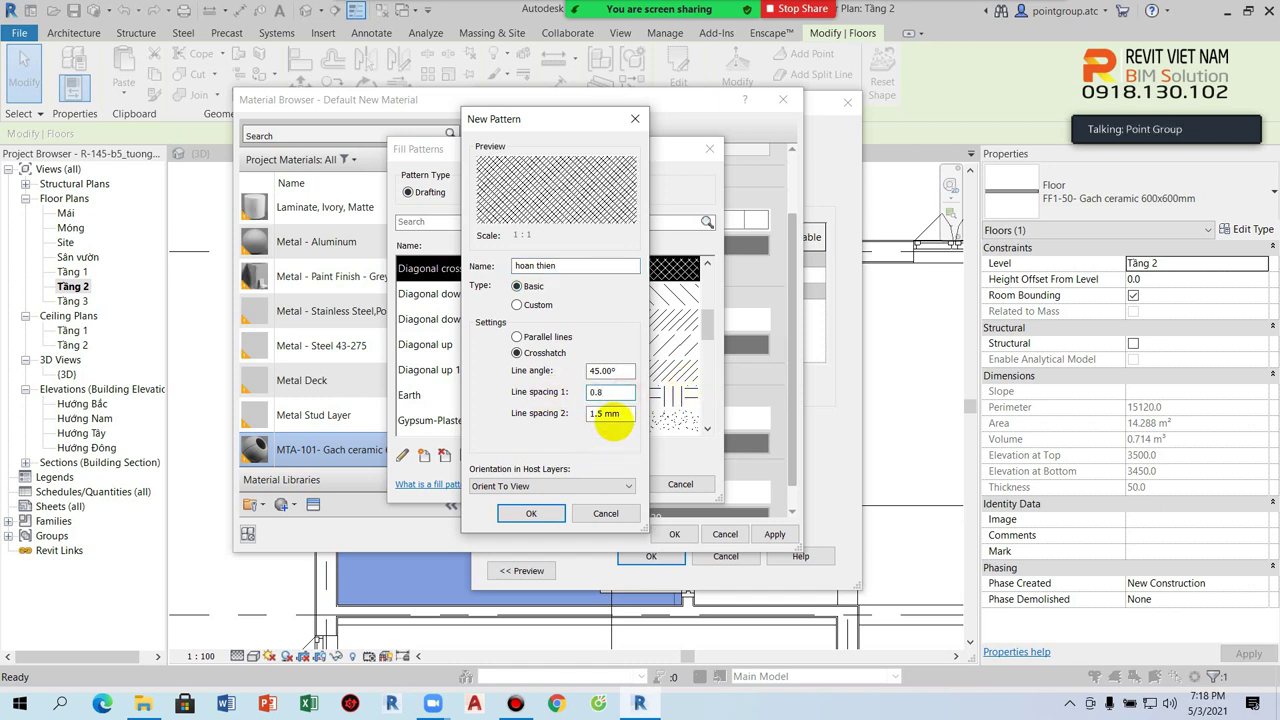
pyautogui.doubleClick(620, 414)
pyautogui.write('0.8')
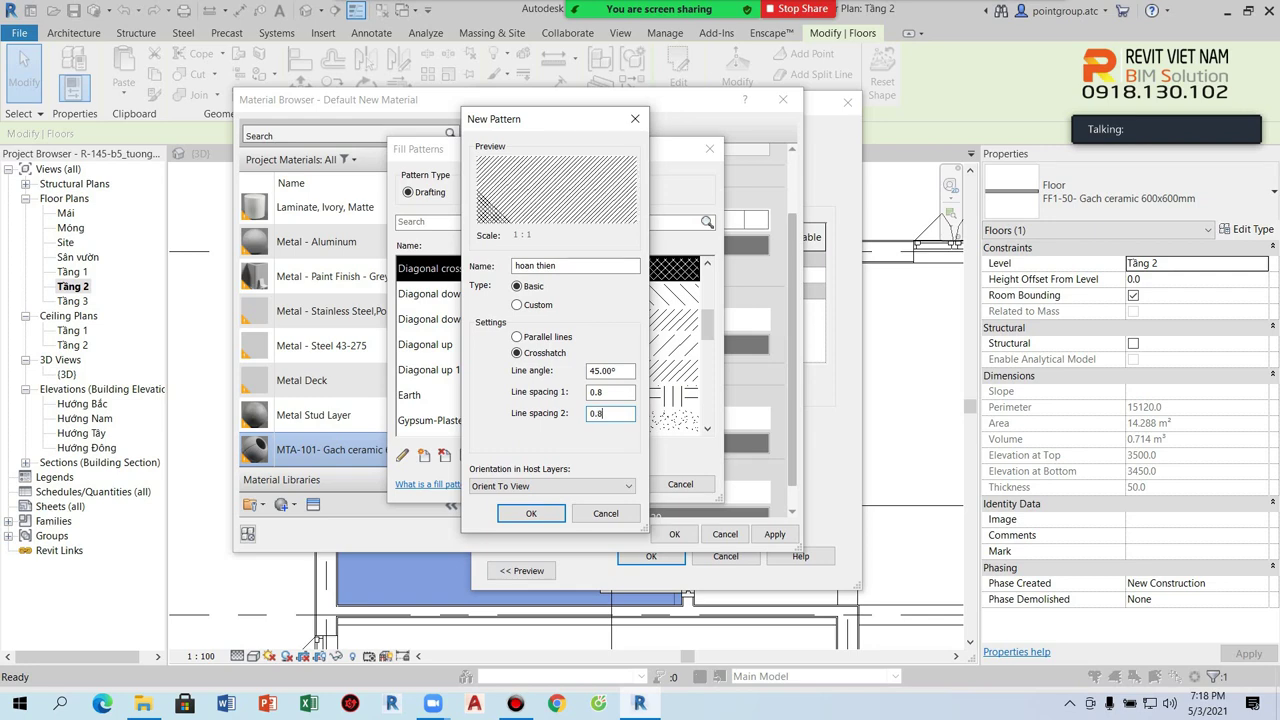
pyautogui.click(531, 513)
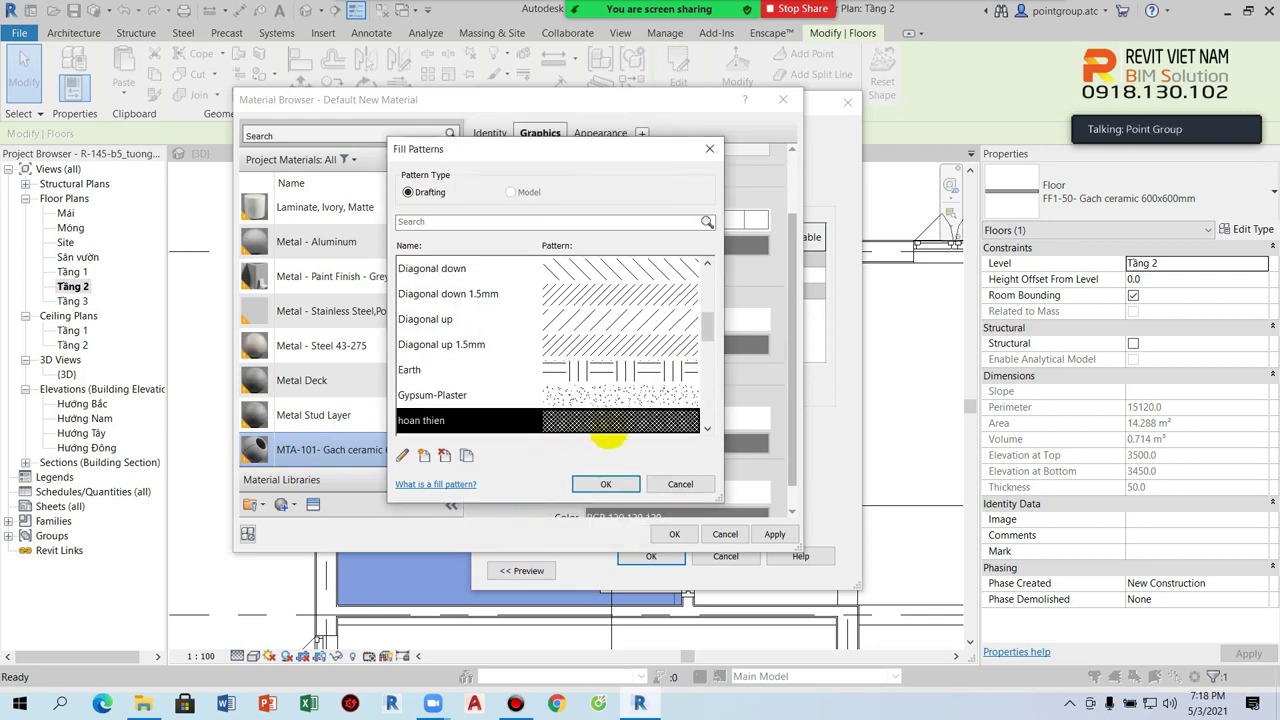
pyautogui.click(605, 483)
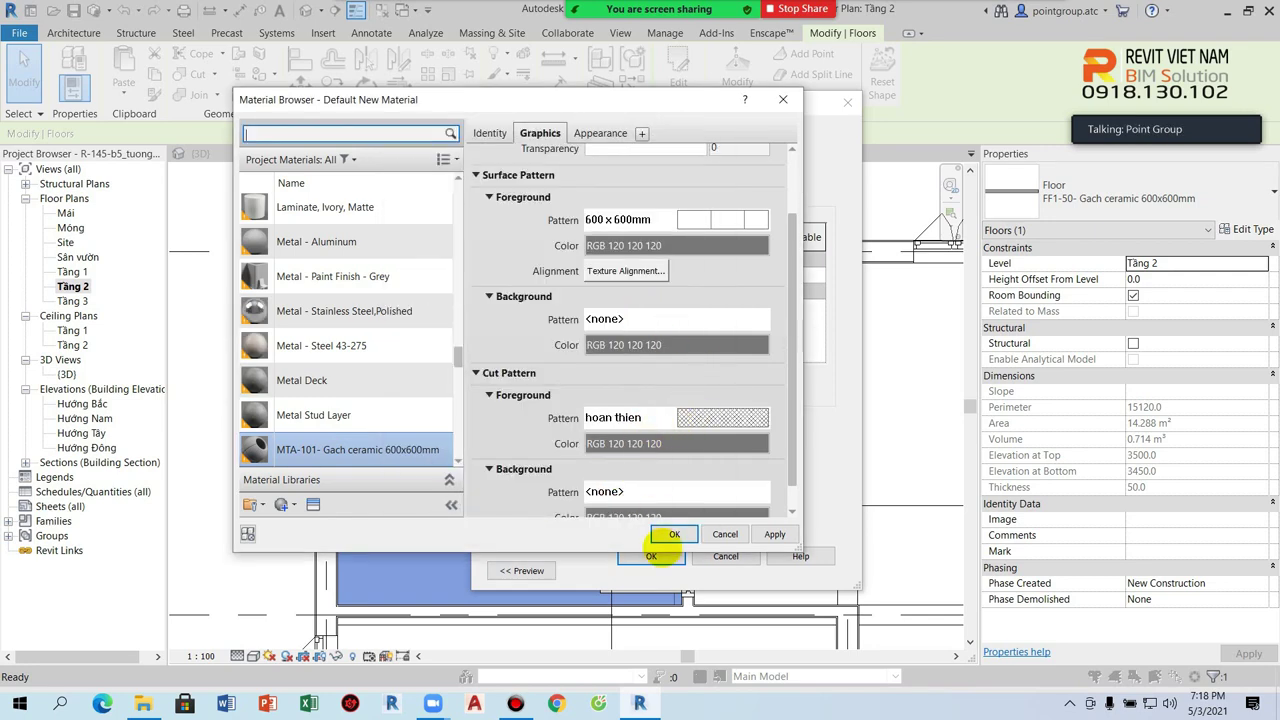
pyautogui.click(673, 534)
# Step: Apply the floor type changes and set the Tầng 2 plan scale to 1:50
pyautogui.click(651, 556)
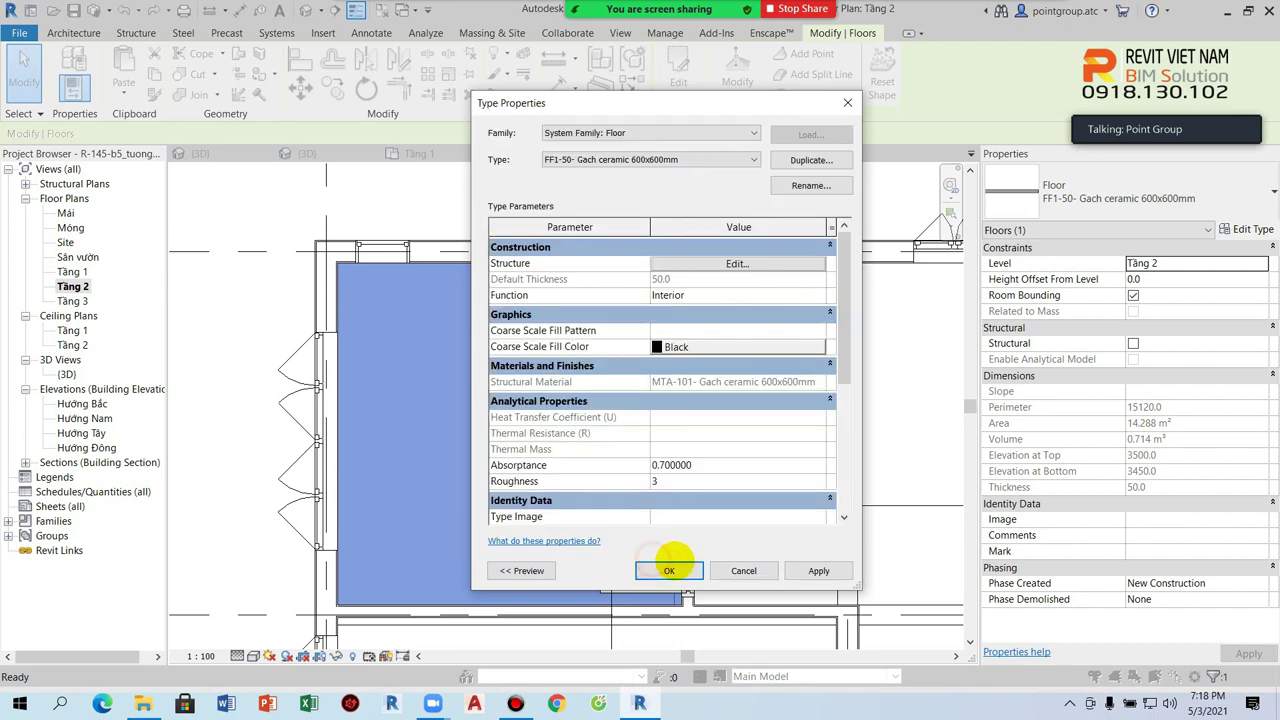
pyautogui.click(664, 566)
pyautogui.click(740, 386)
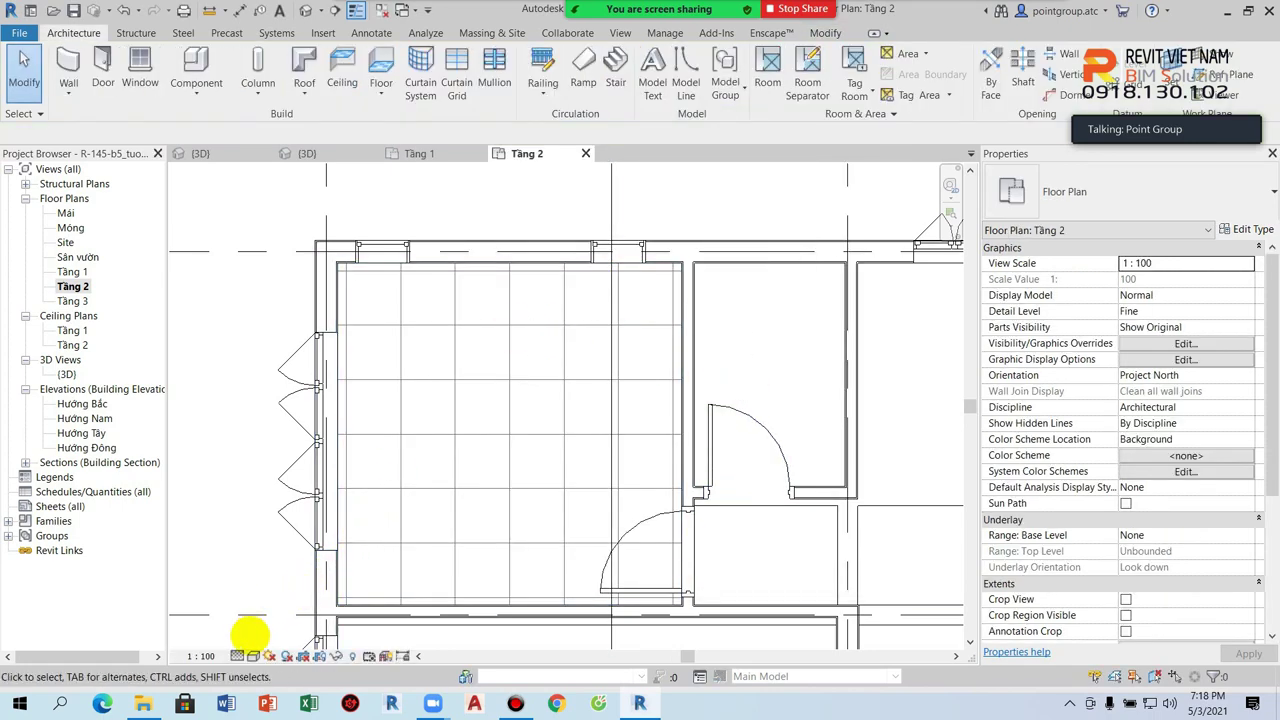
pyautogui.click(202, 657)
pyautogui.click(210, 543)
# Step: Zoom to the door beside the tiled room and try a dimension, then cancel it
pyautogui.scroll(1, 429, 283)
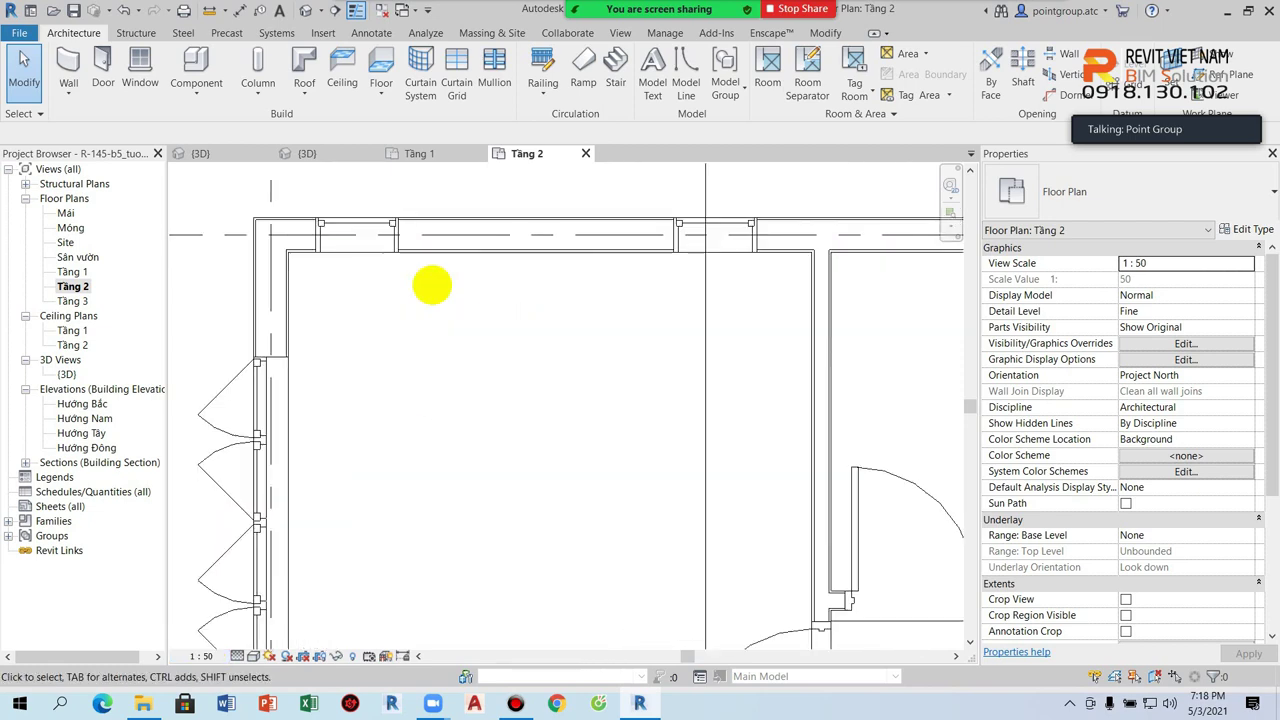
pyautogui.scroll(1, 415, 340)
pyautogui.moveTo(411, 377); pyautogui.dragTo(363, 323, button='middle')
pyautogui.moveTo(397, 417); pyautogui.dragTo(360, 394, button='middle')
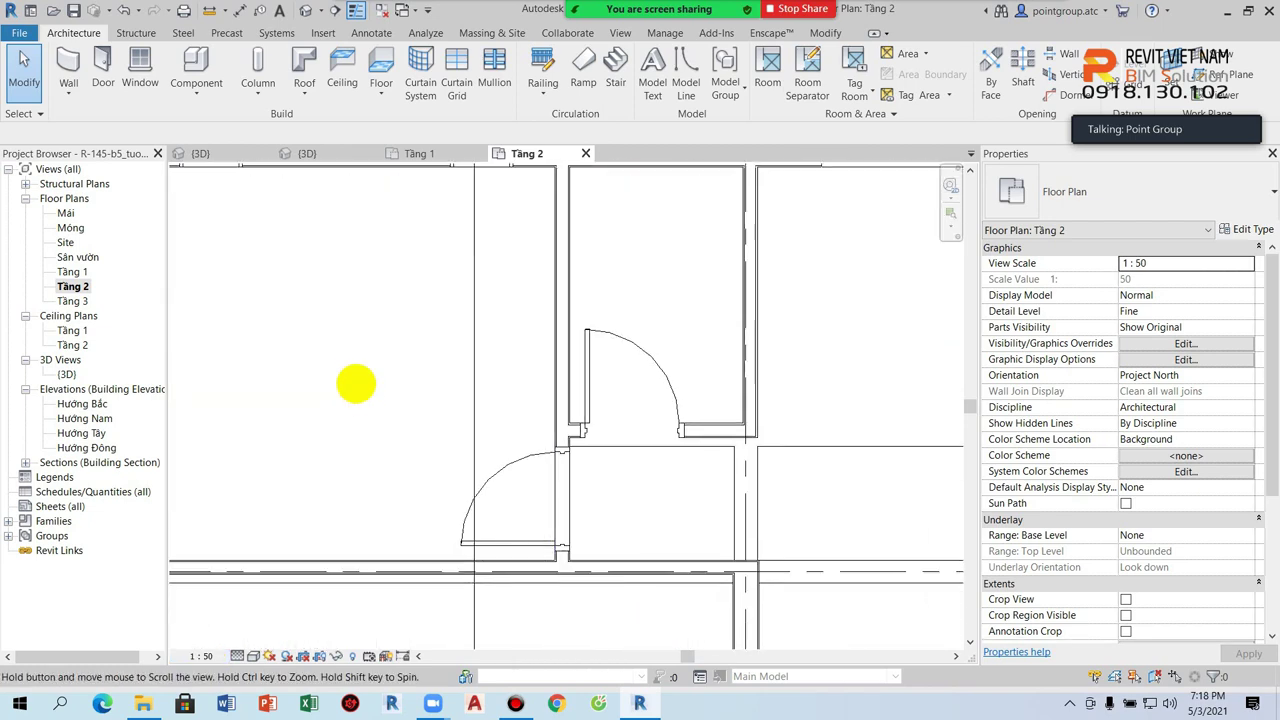
pyautogui.scroll(2, 491, 486)
pyautogui.press('d')
pyautogui.press('i')
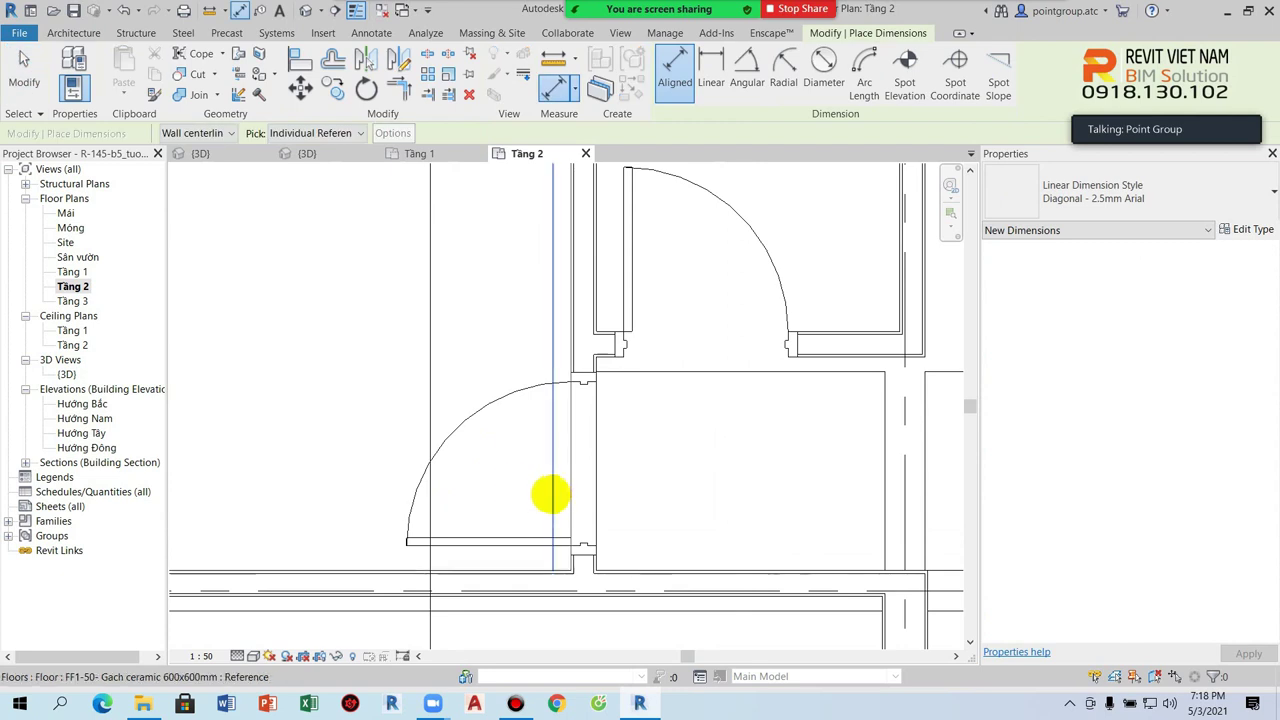
pyautogui.click(557, 494)
pyautogui.click(443, 486)
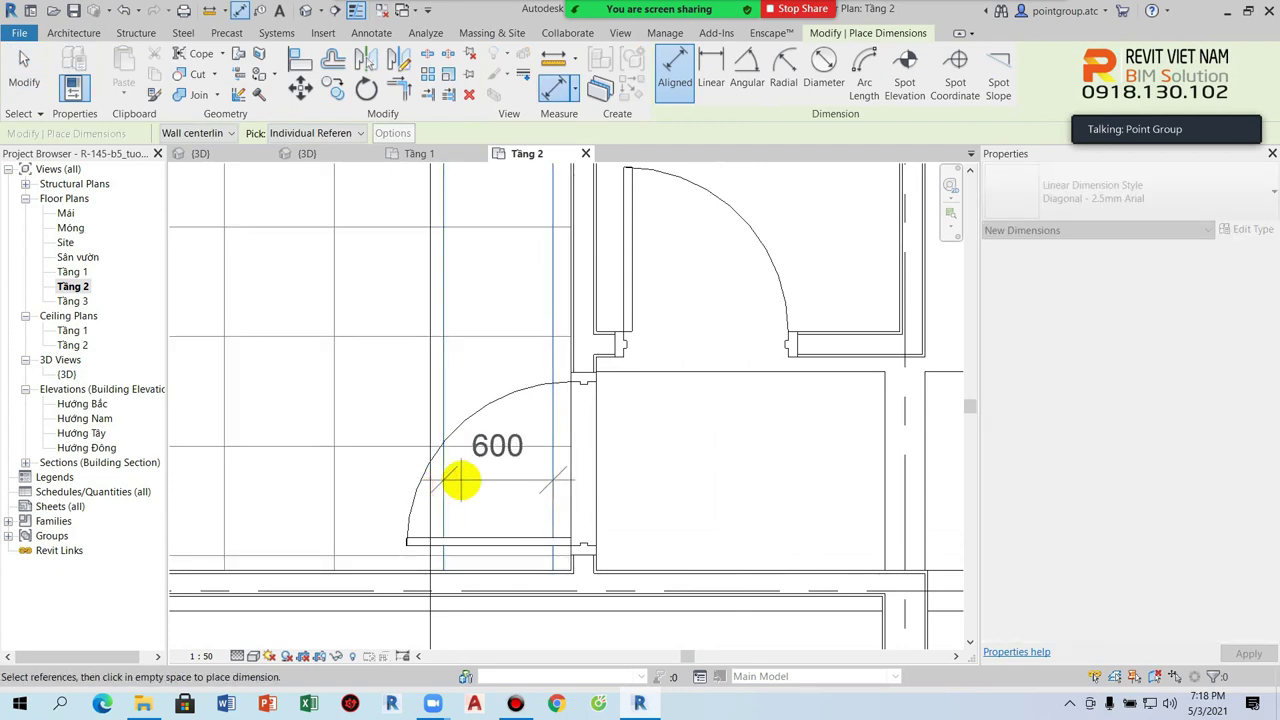
pyautogui.press('Escape')
pyautogui.press('Escape')
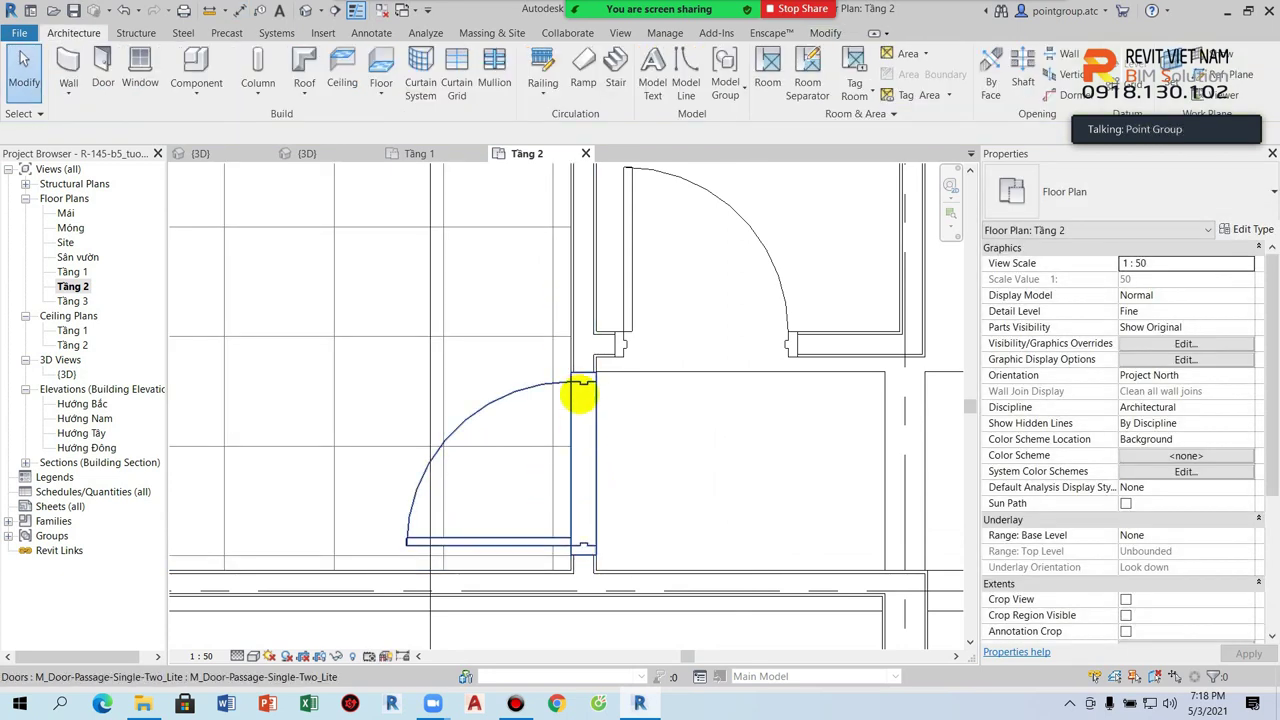
# Step: Align the tile pattern lines to the room's wall face with AL
pyautogui.press('a')
pyautogui.press('l')
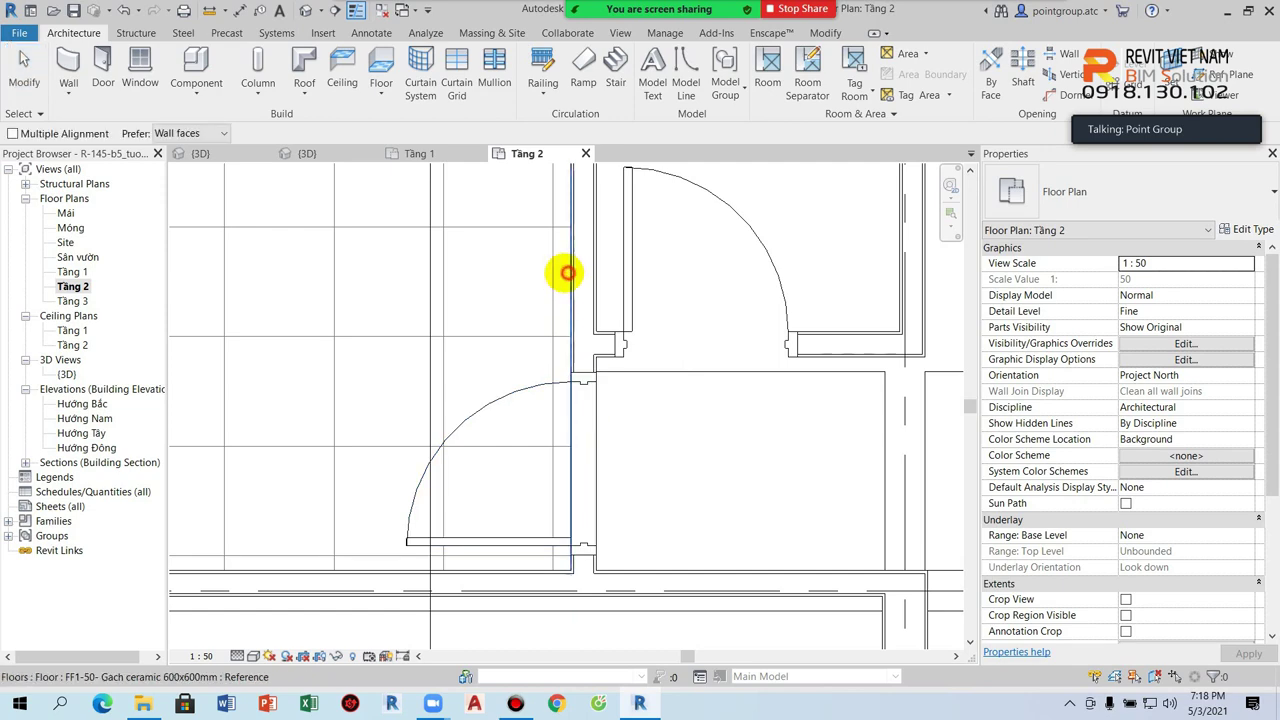
pyautogui.click(568, 275)
pyautogui.scroll(1, 530, 524)
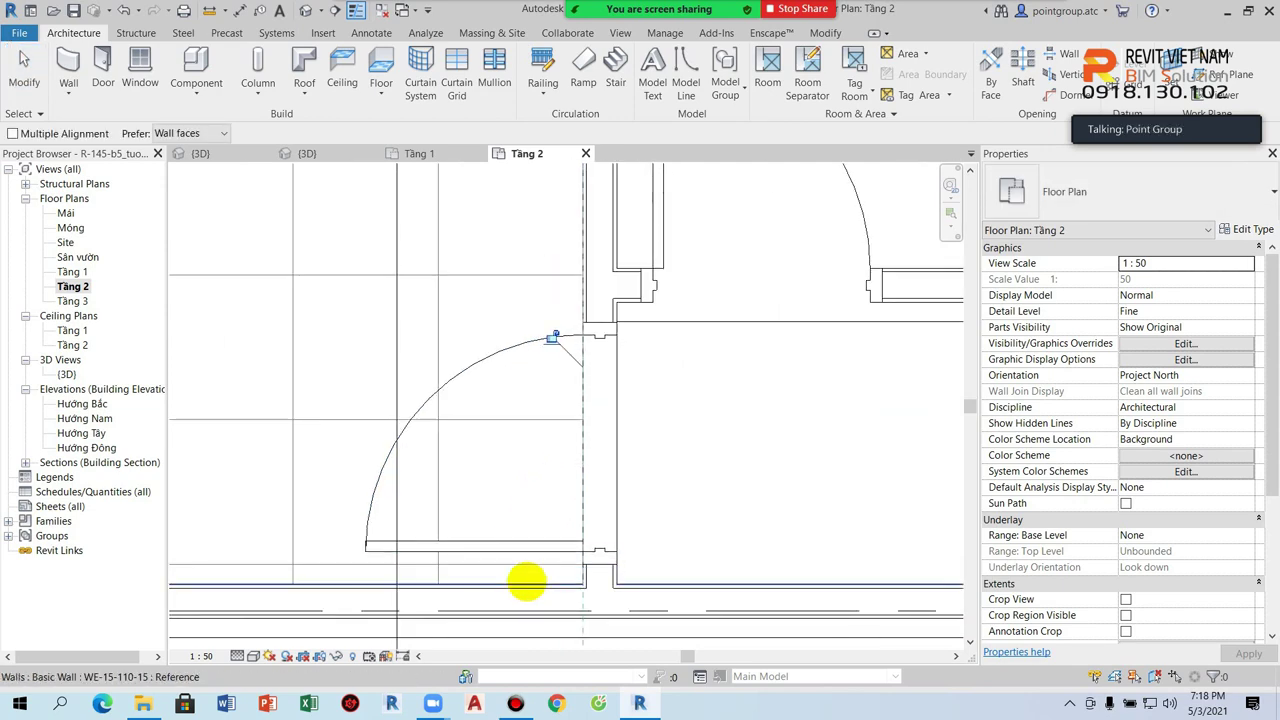
pyautogui.click(323, 563)
pyautogui.scroll(-2, 449, 451)
pyautogui.moveTo(449, 451); pyautogui.dragTo(619, 583, button='middle')
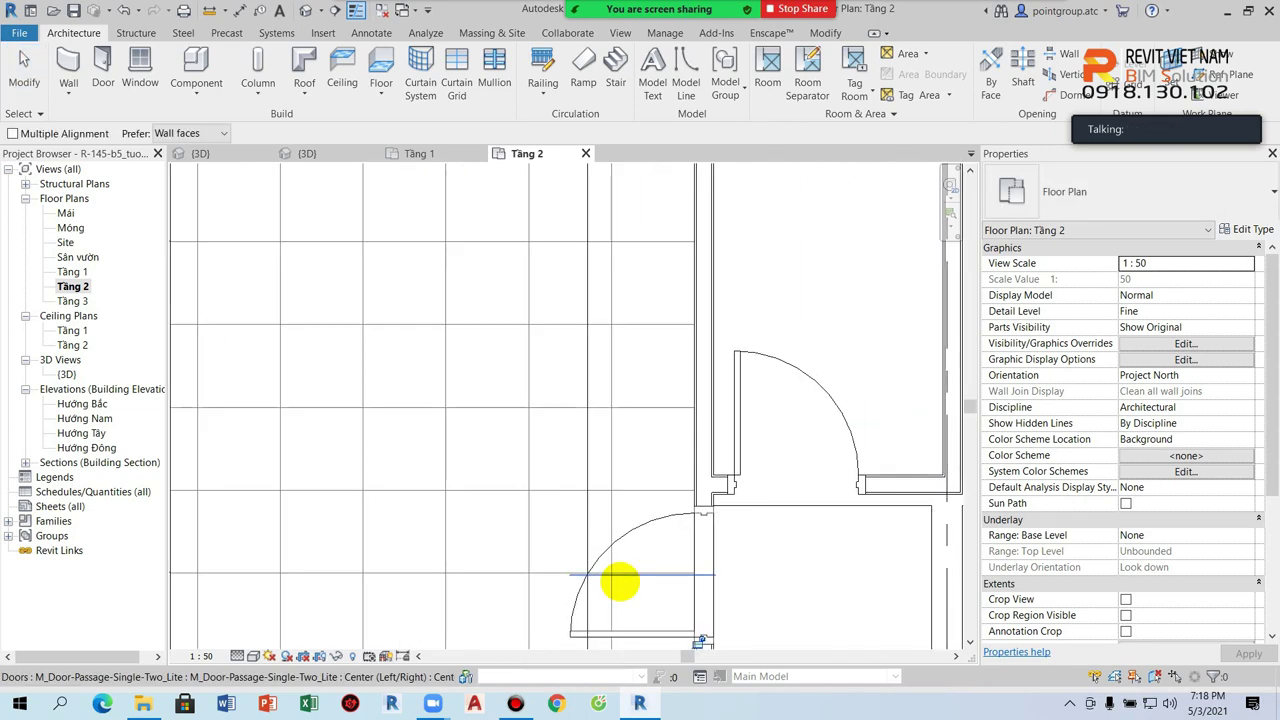
pyautogui.press('Escape')
pyautogui.press('Escape')
# Step: Place an aligned chain dimension from lower to upper wall reading 165, 3000 and 600
pyautogui.scroll(-1, 586, 520)
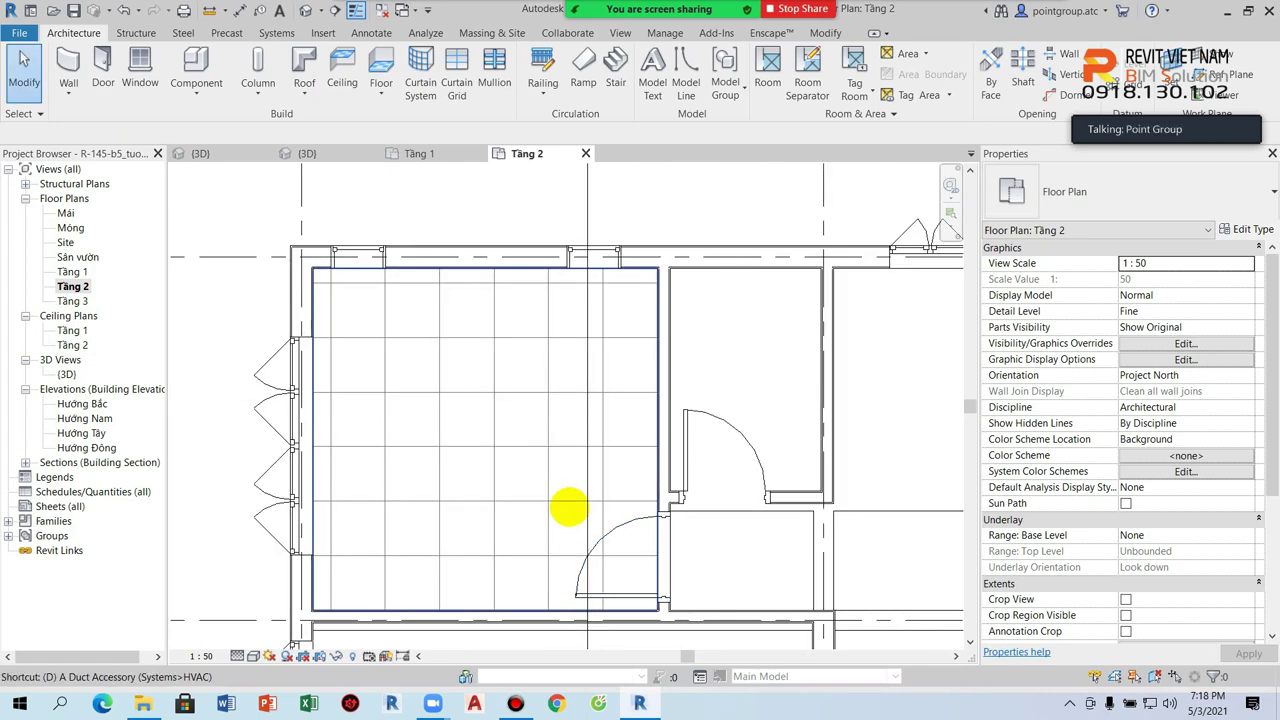
pyautogui.press('i')
pyautogui.scroll(2, 540, 605)
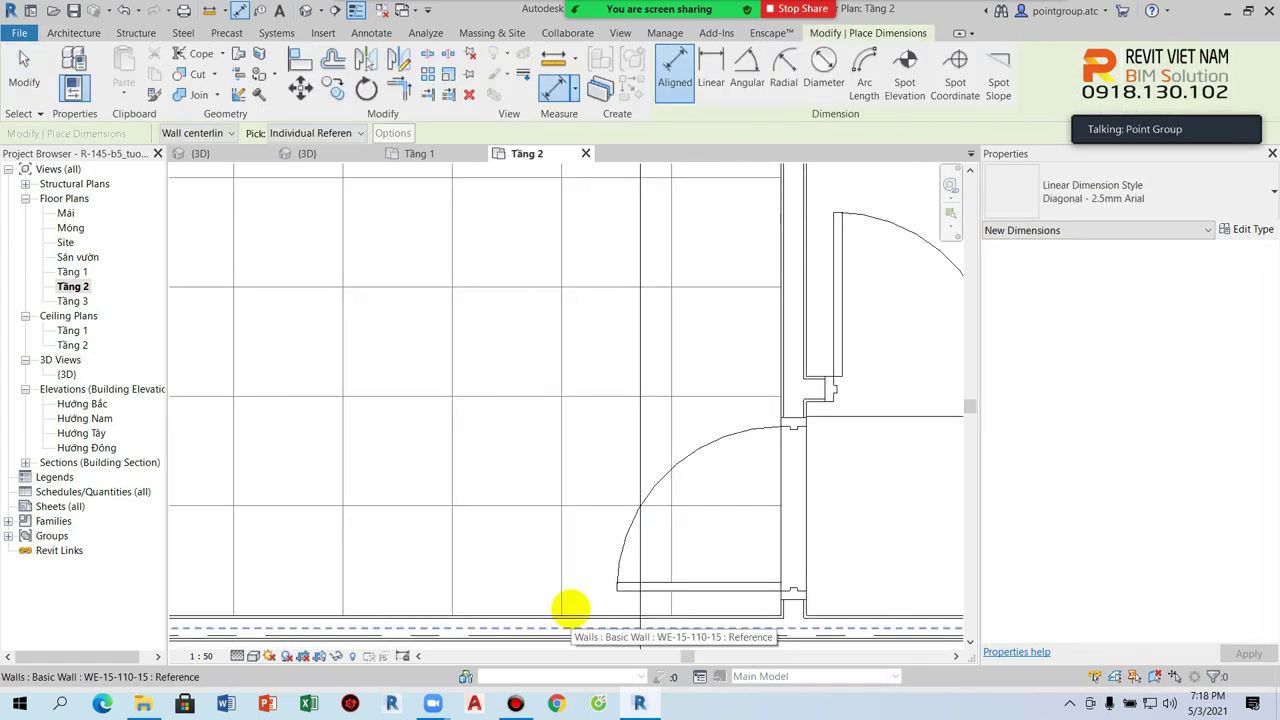
pyautogui.click(571, 606)
pyautogui.scroll(-3, 552, 445)
pyautogui.scroll(2, 594, 343)
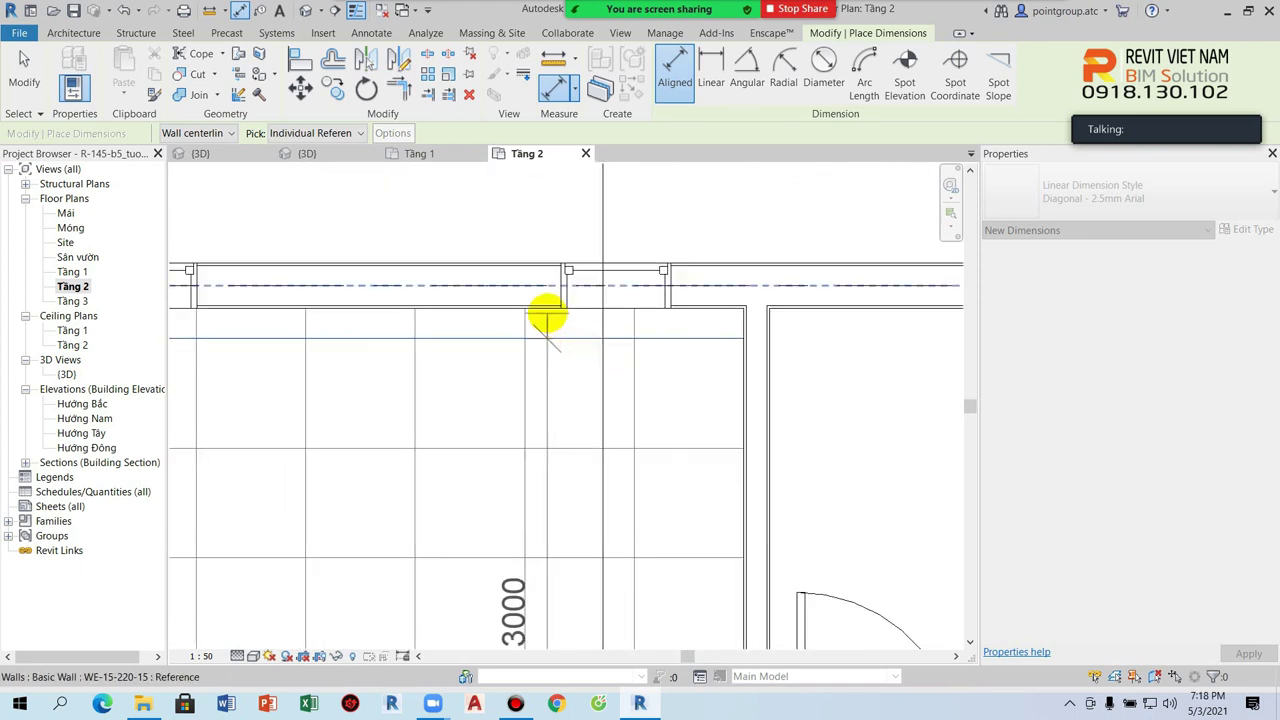
pyautogui.click(544, 311)
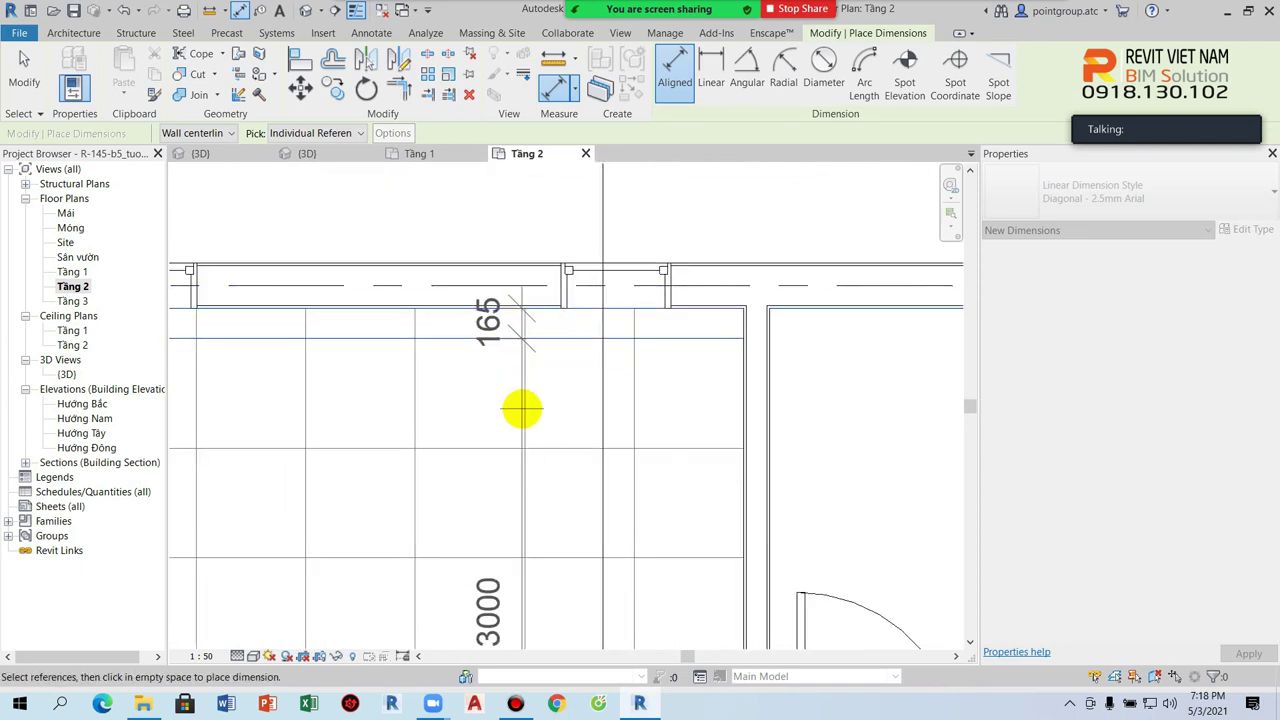
pyautogui.click(526, 412)
pyautogui.scroll(-2, 515, 370)
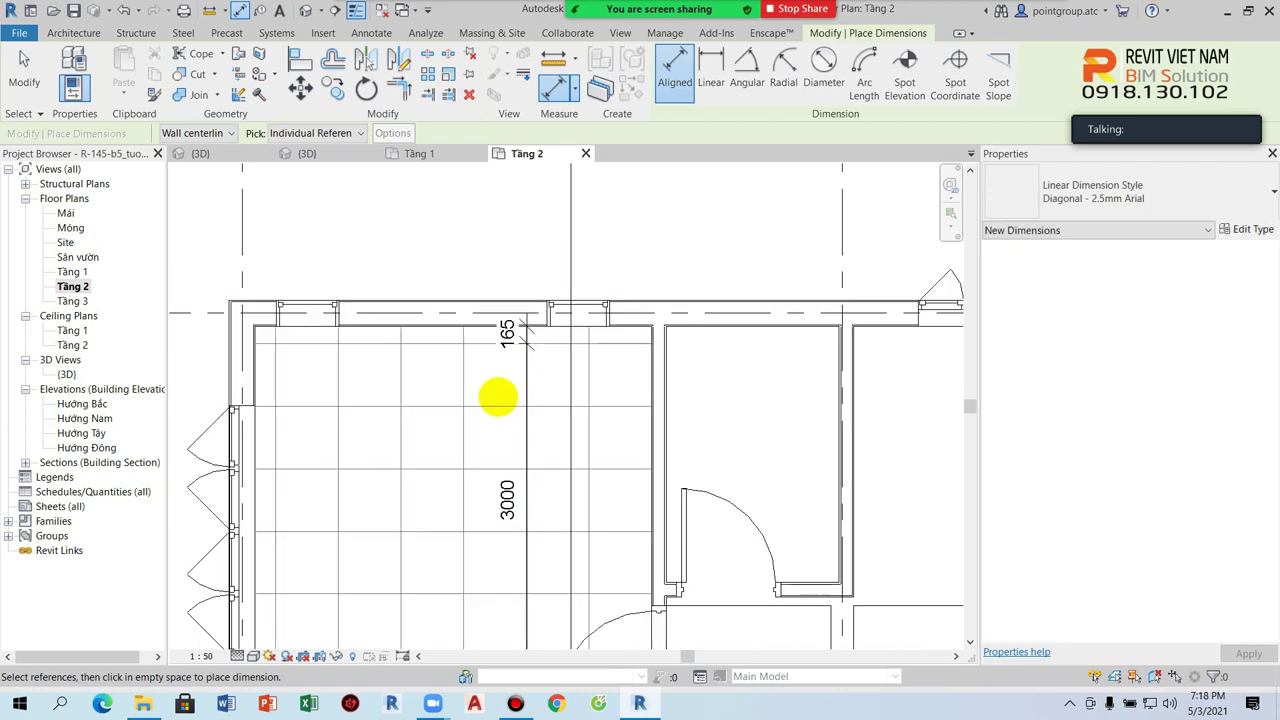
pyautogui.scroll(-2, 486, 423)
pyautogui.press('Escape')
pyautogui.press('Escape')
pyautogui.click(469, 424)
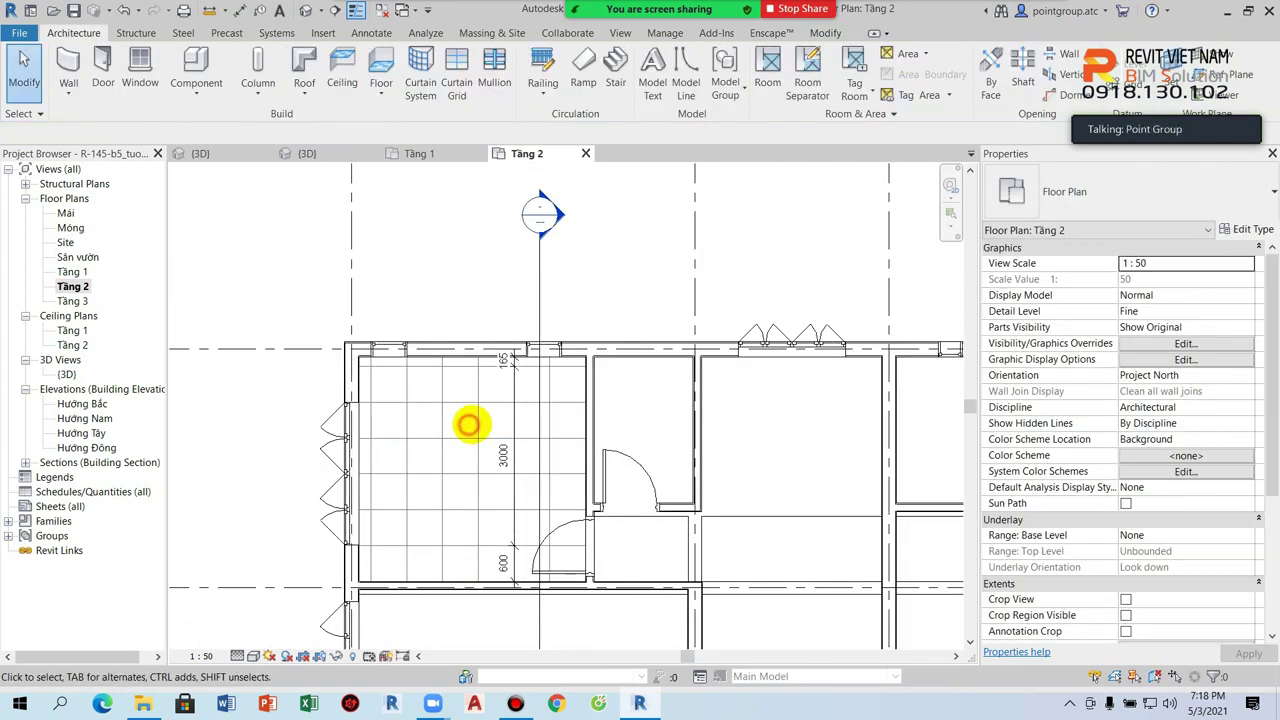
# Step: Open Section 1 and set its detail level to Fine
pyautogui.doubleClick(543, 222)
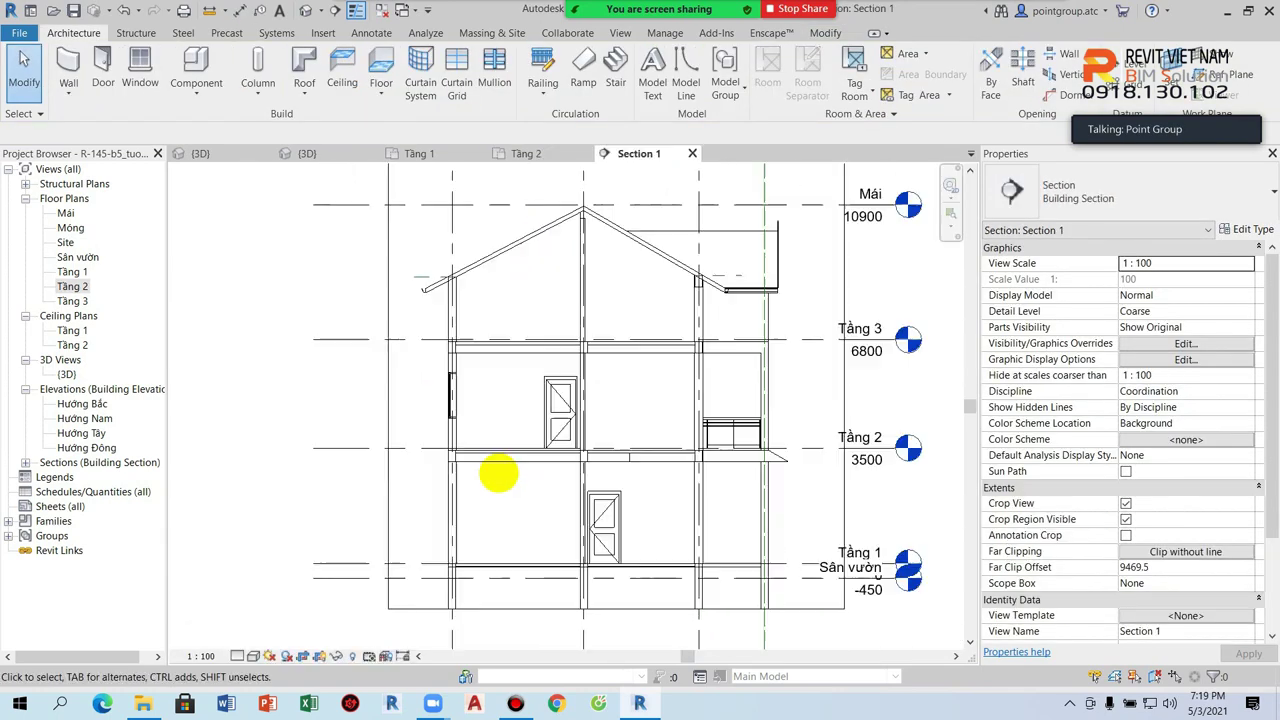
pyautogui.scroll(3, 498, 474)
pyautogui.scroll(2, 666, 420)
pyautogui.click(240, 656)
pyautogui.click(262, 638)
pyautogui.scroll(3, 380, 449)
pyautogui.scroll(2, 409, 460)
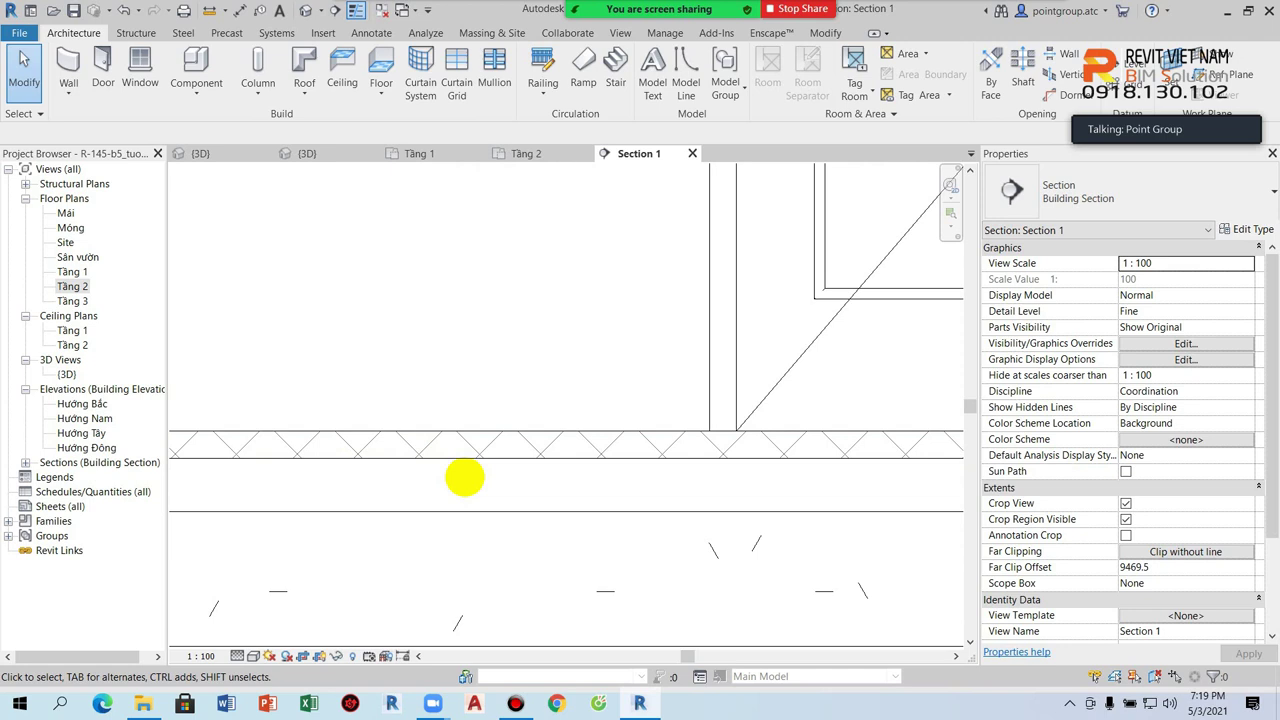
# Step: Return to the Tầng 2 floor plan and select the ceramic tile floor
pyautogui.doubleClick(72, 286)
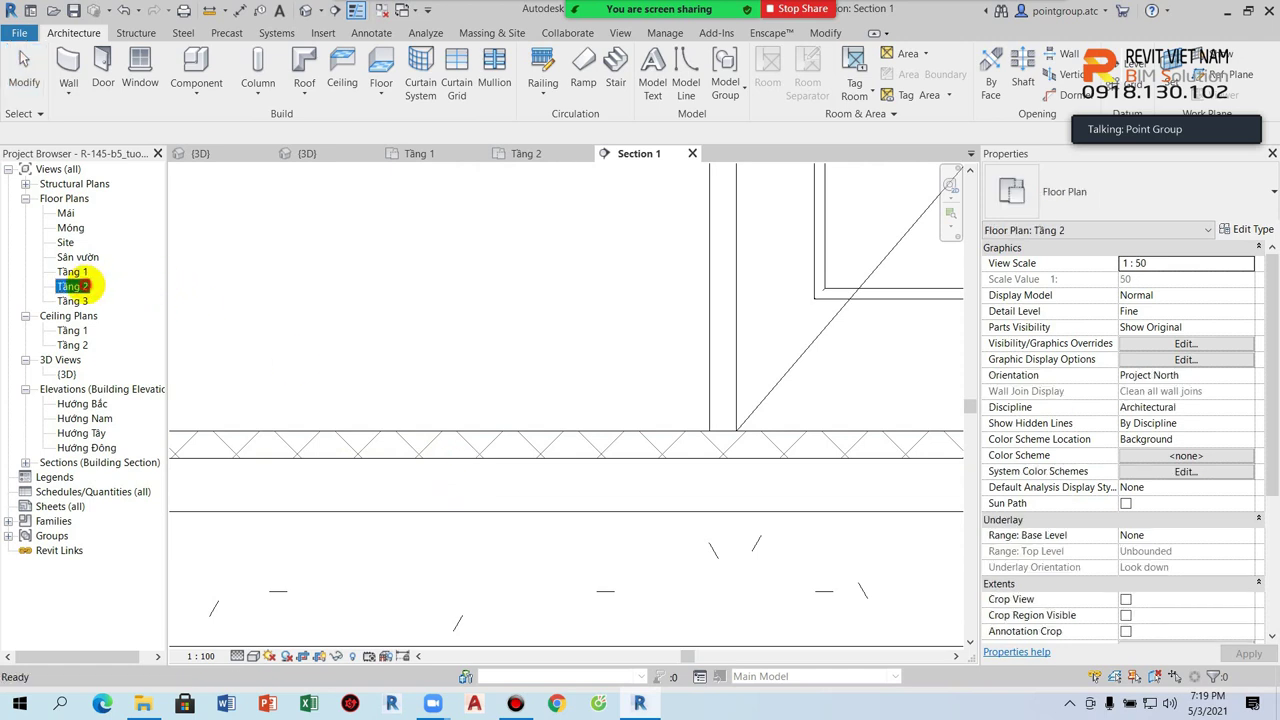
pyautogui.scroll(2, 445, 379)
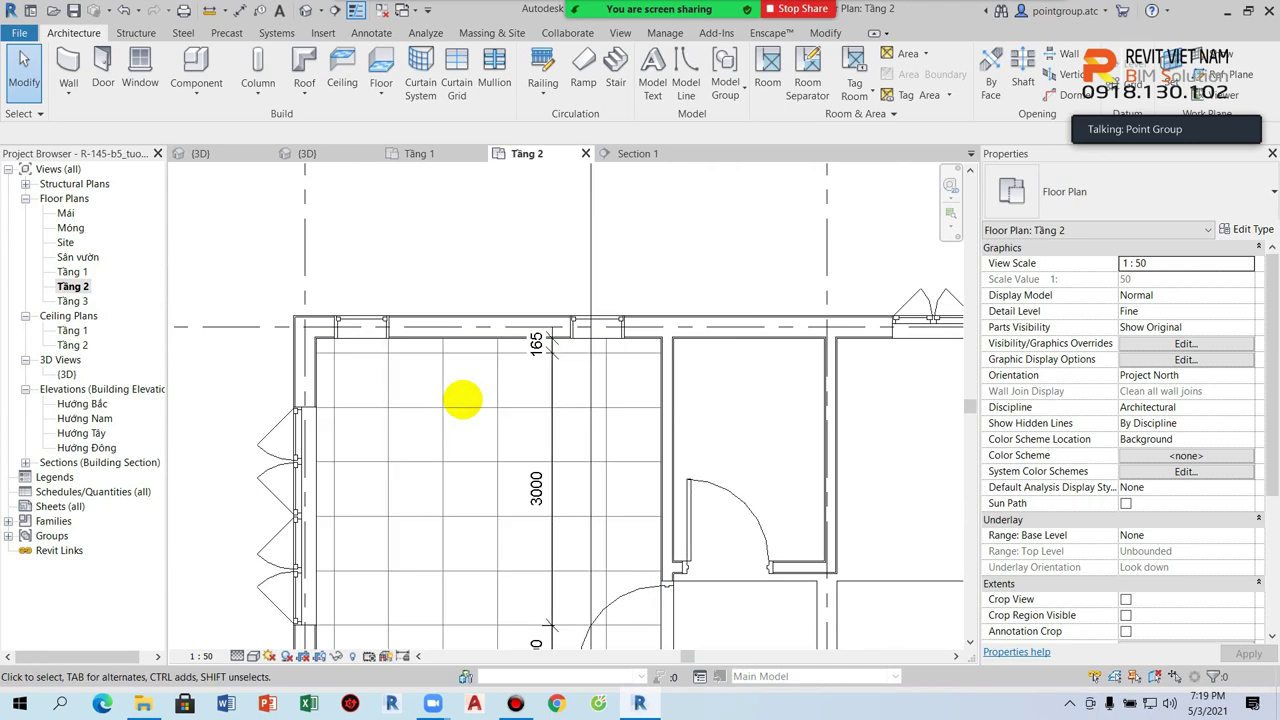
pyautogui.scroll(-1, 462, 400)
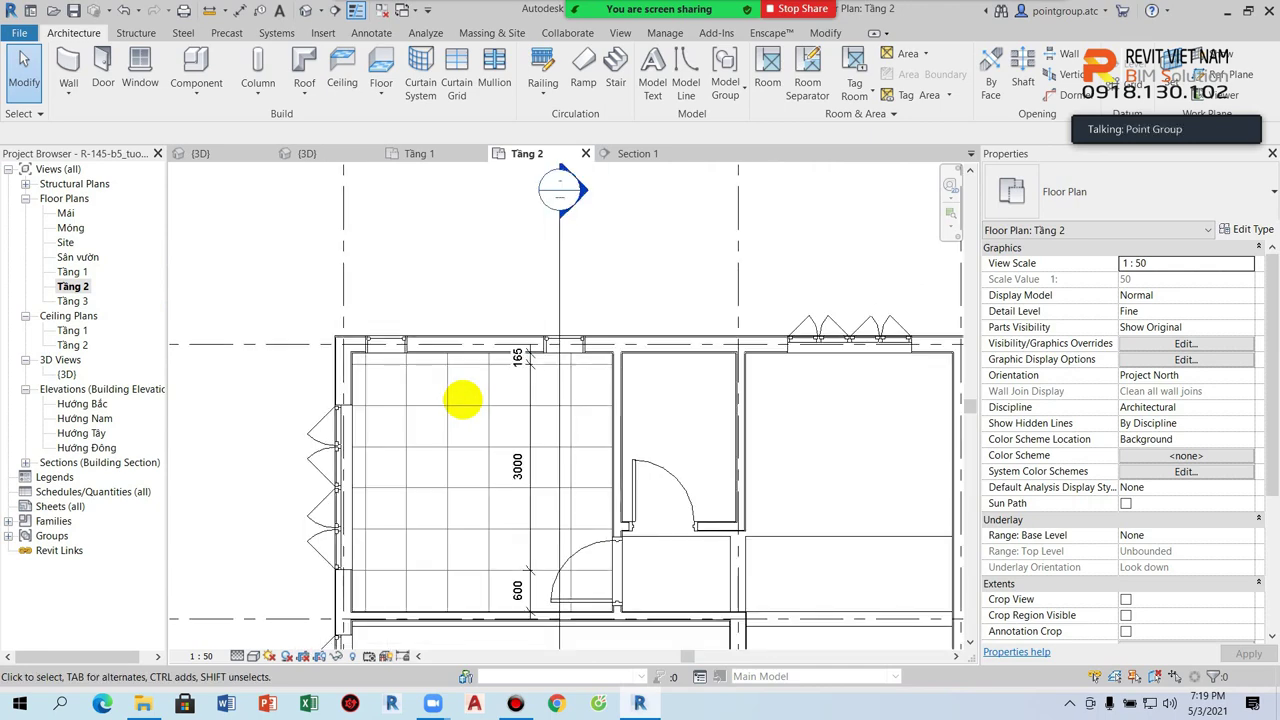
pyautogui.click(462, 400)
# Step: Edit the FF1-50 tile floor's boundary and sketch a rectangle around the adjoining room
pyautogui.scroll(-1, 460, 390)
pyautogui.scroll(-1, 457, 377)
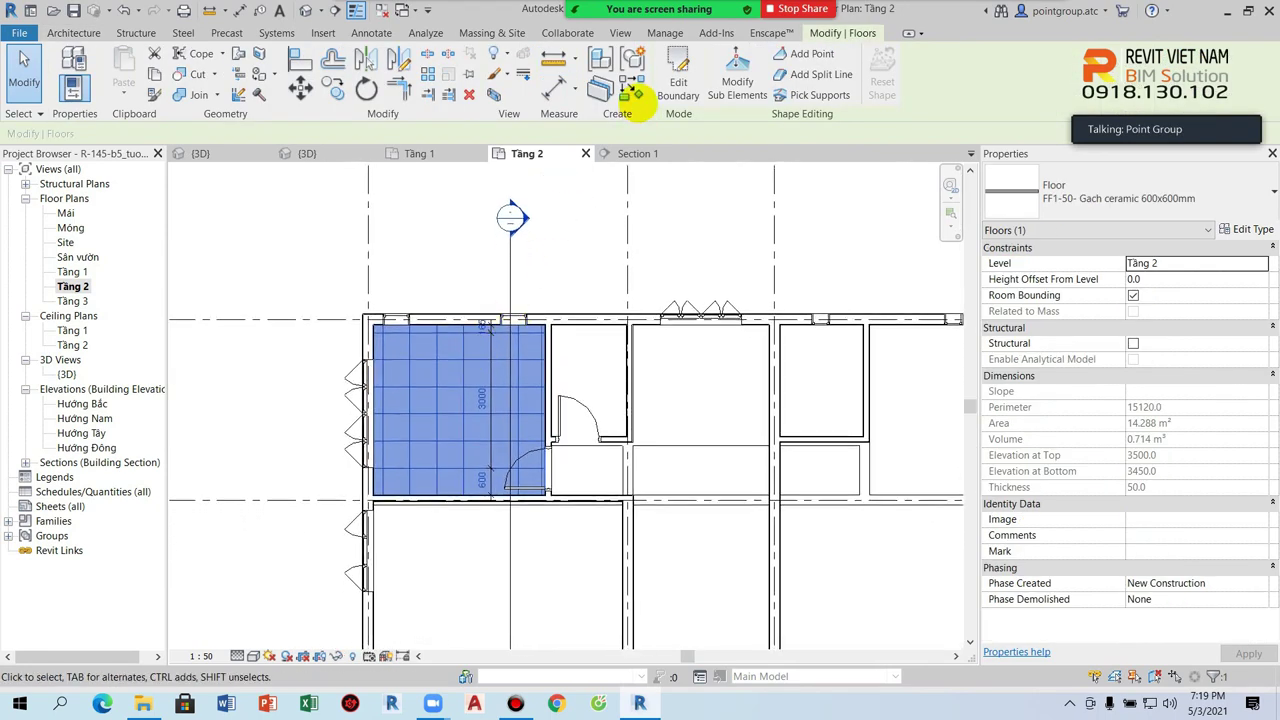
pyautogui.click(634, 89)
pyautogui.click(812, 54)
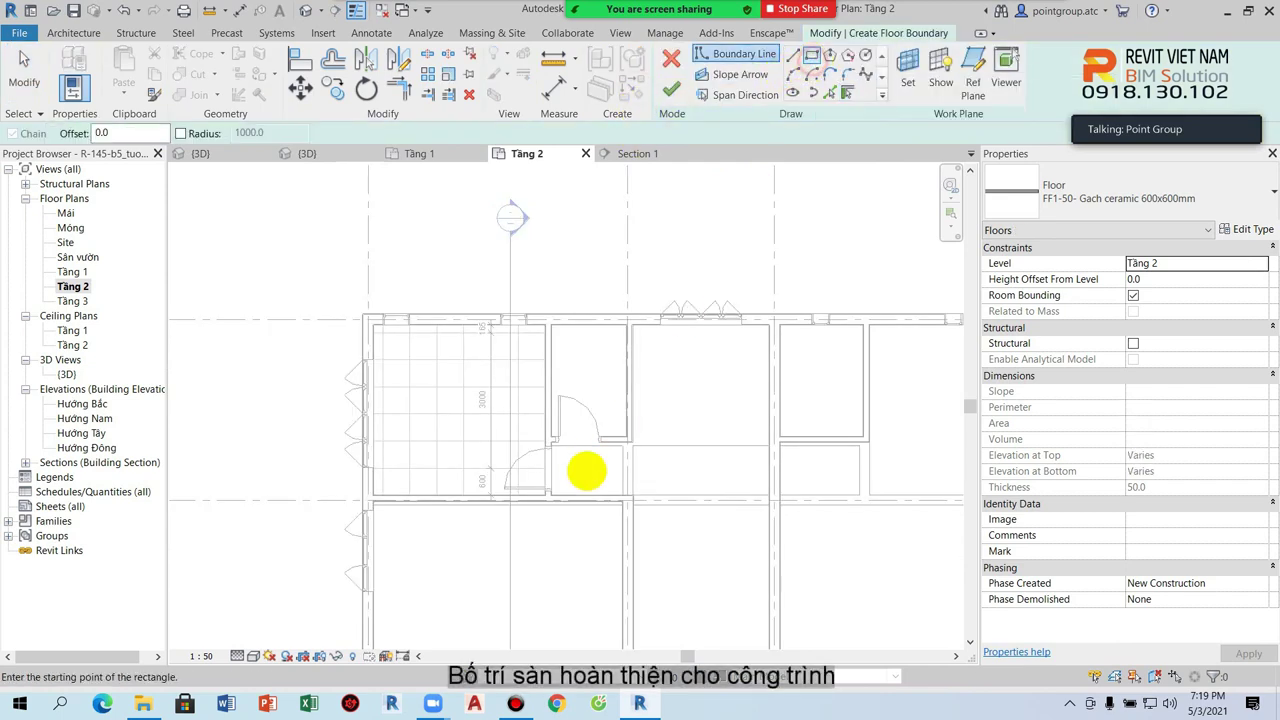
pyautogui.scroll(3, 570, 465)
pyautogui.click(452, 353)
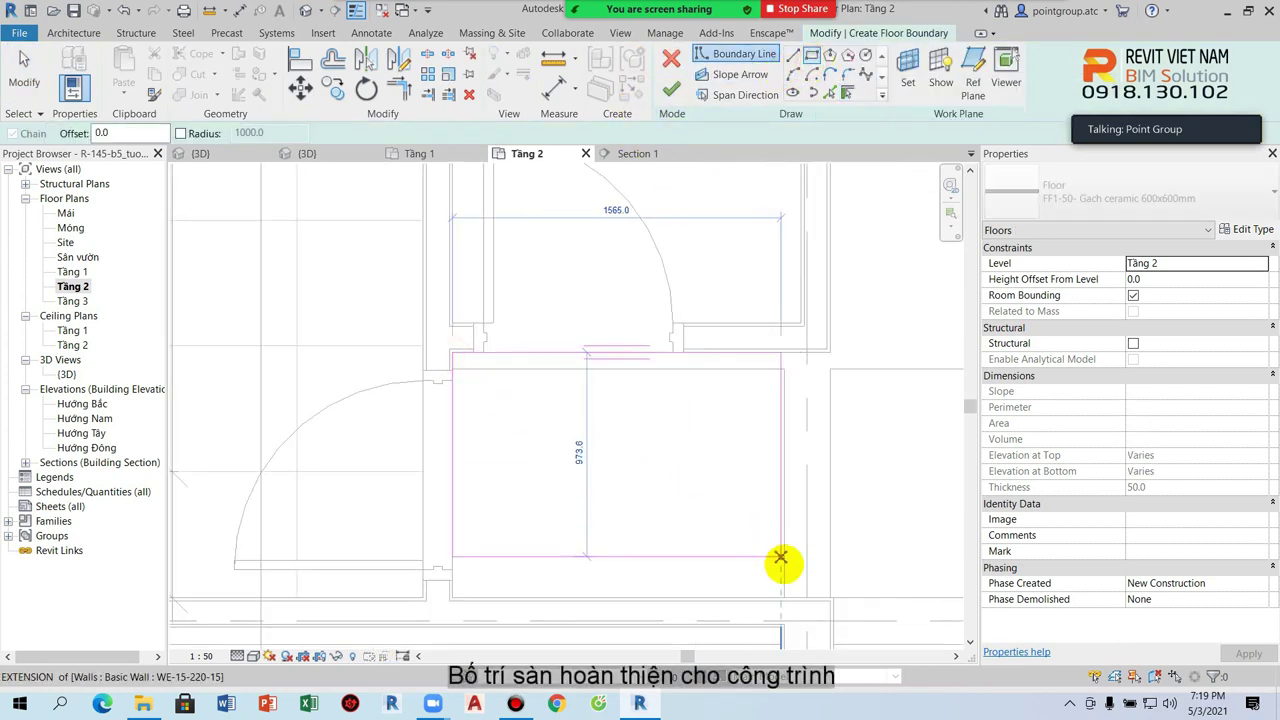
pyautogui.click(833, 597)
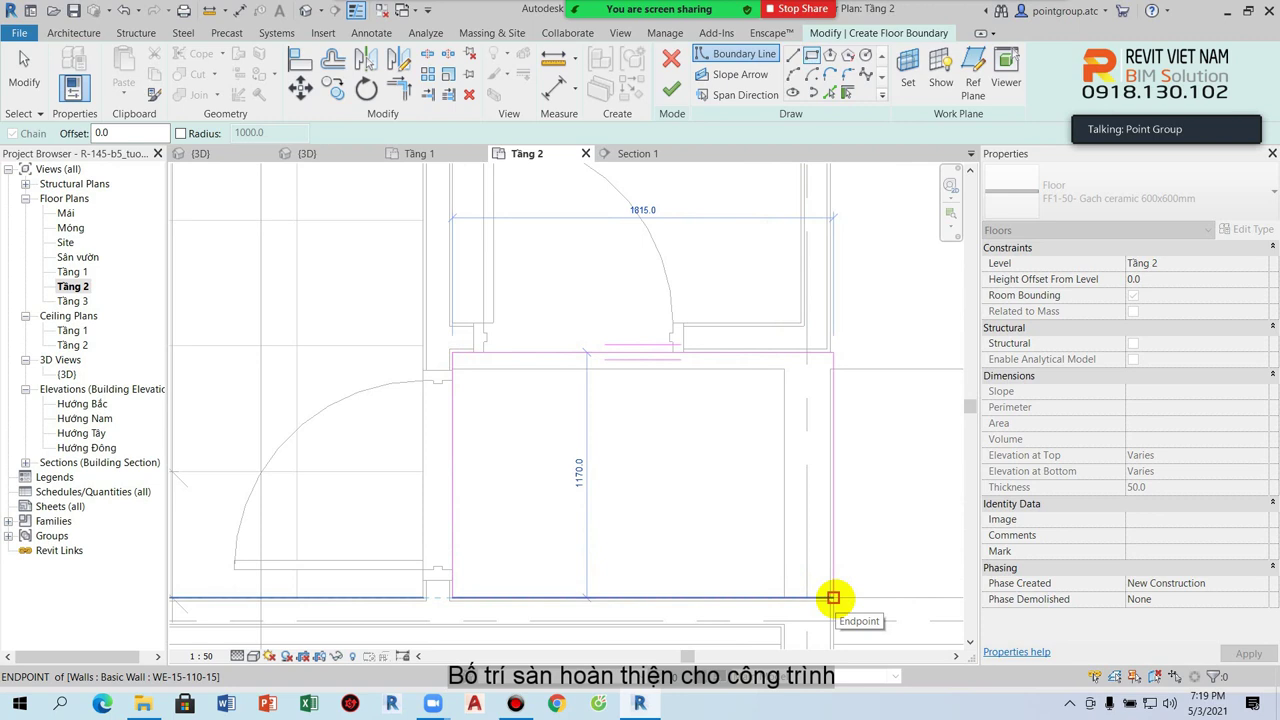
# Step: Sketch a second rectangle over the lower room and finish the boundary edit
pyautogui.scroll(-3, 815, 570)
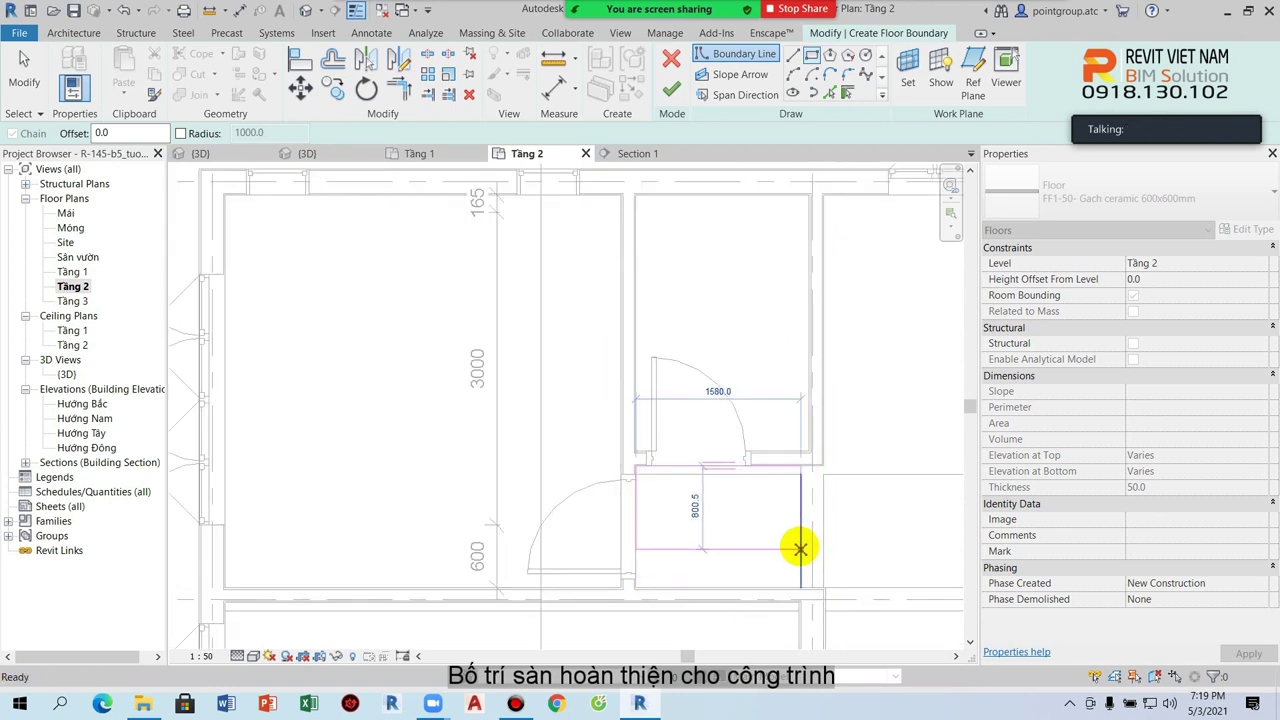
pyautogui.scroll(5, 714, 549)
pyautogui.scroll(-1, 578, 420)
pyautogui.scroll(3, 300, 423)
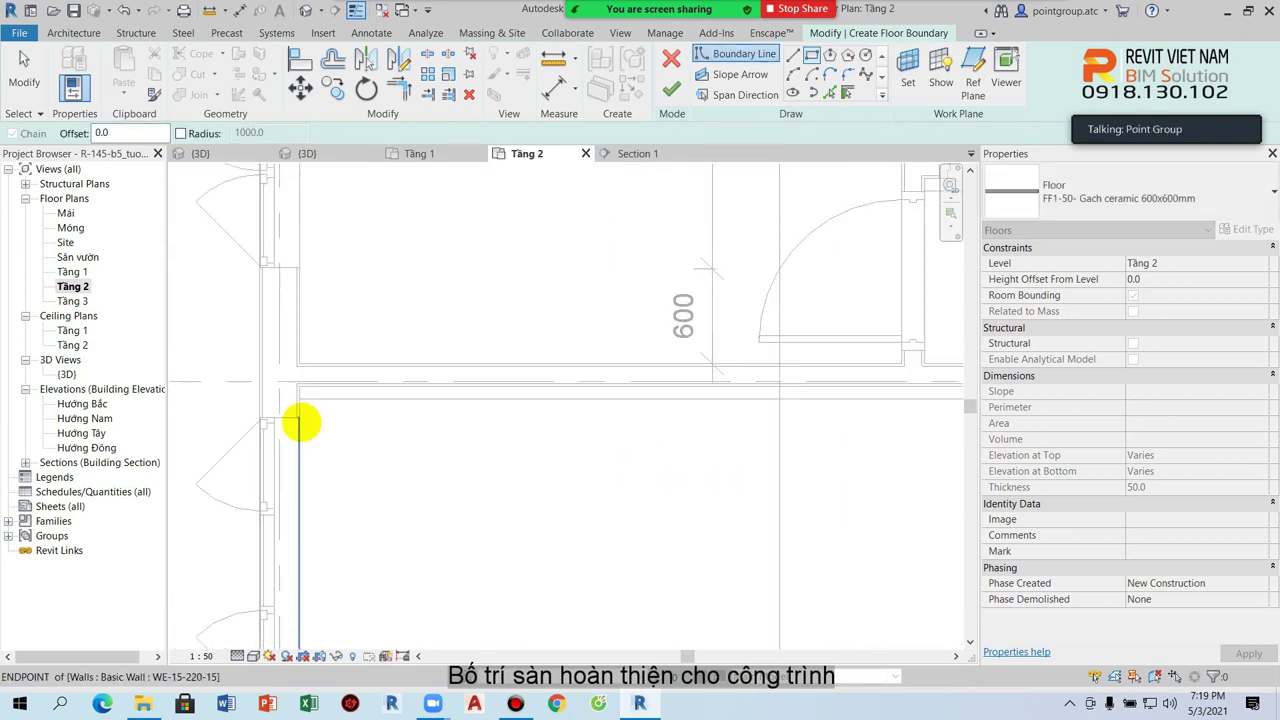
pyautogui.scroll(2, 303, 371)
pyautogui.click(303, 352)
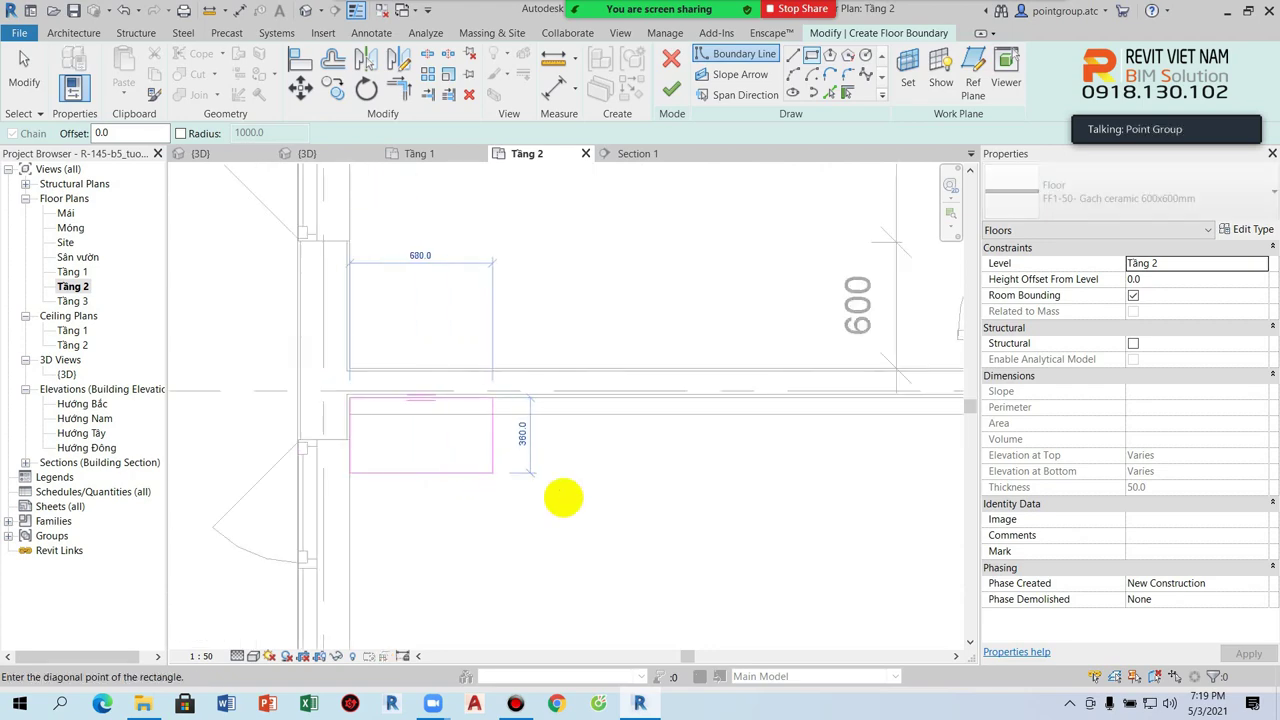
pyautogui.scroll(-2, 563, 500)
pyautogui.scroll(2, 520, 446)
pyautogui.scroll(2, 580, 529)
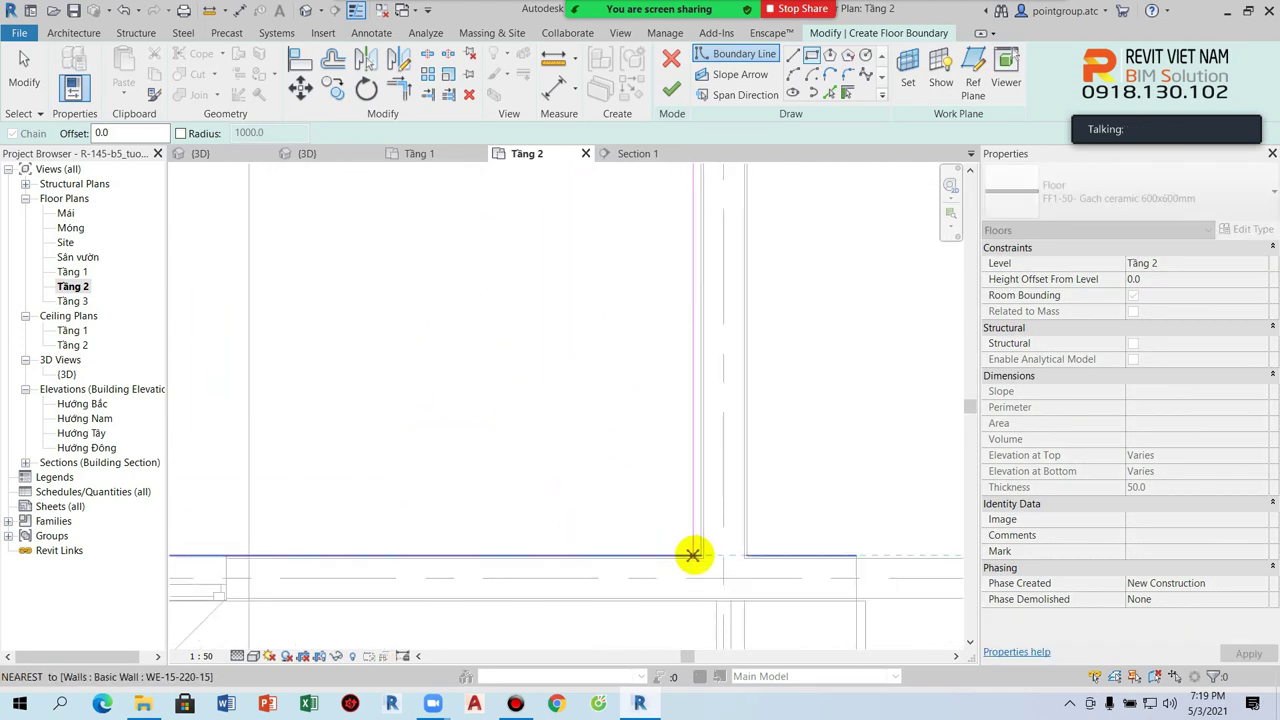
pyautogui.click(697, 552)
pyautogui.click(672, 90)
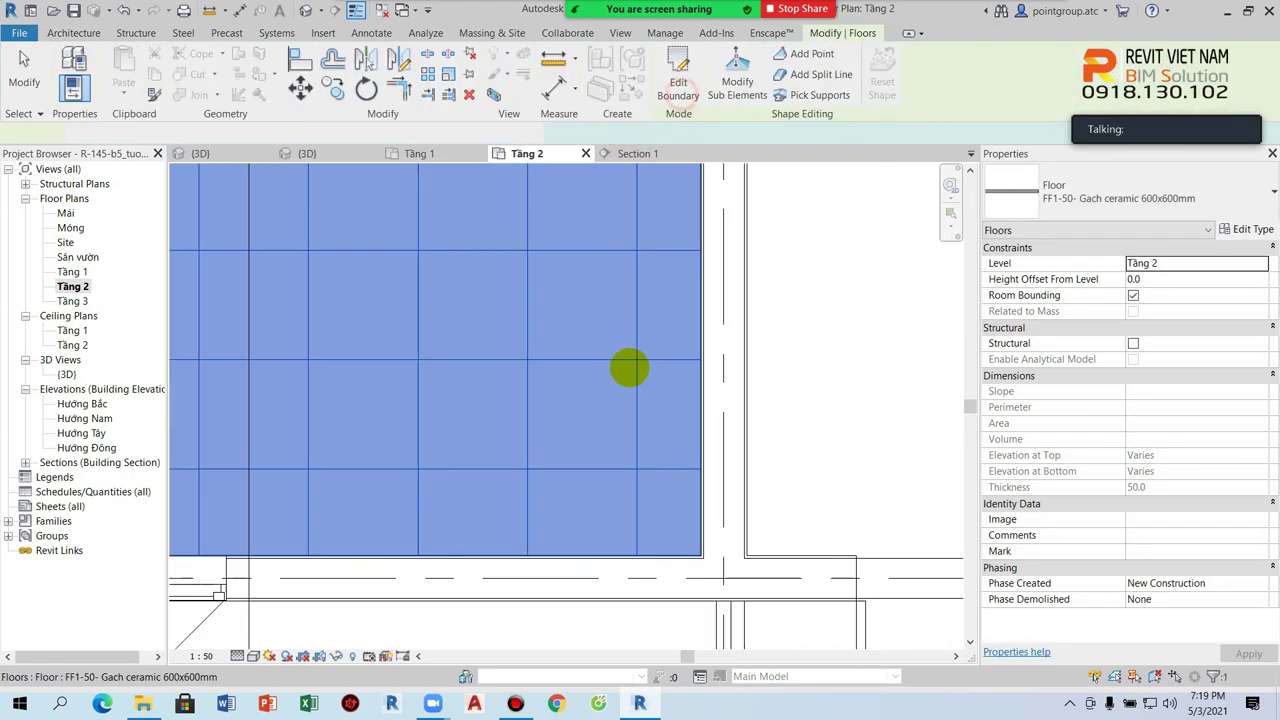
pyautogui.scroll(-2, 620, 366)
pyautogui.scroll(-3, 606, 571)
pyautogui.scroll(1, 654, 557)
pyautogui.press('Escape')
# Step: Duplicate the ceramic floor type as FF2-50- Gach ceramic 300x300mm-chong tron
pyautogui.click(644, 568)
pyautogui.click(631, 89)
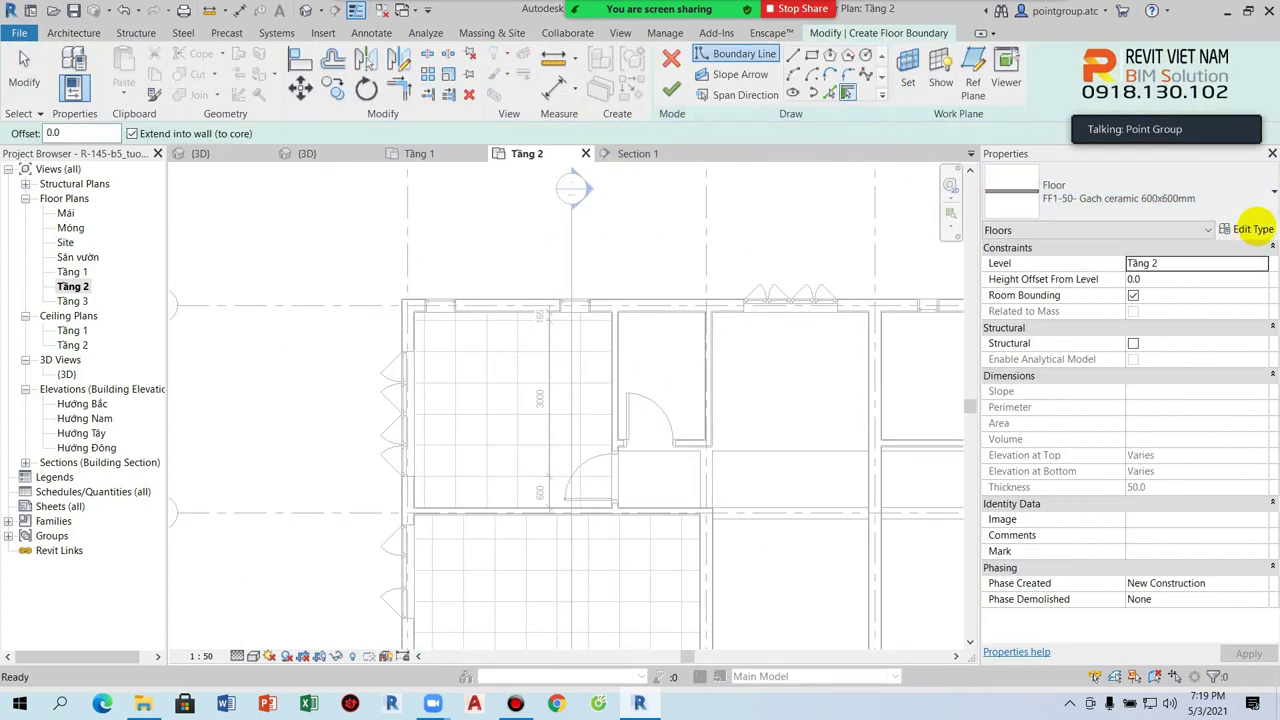
pyautogui.click(1243, 229)
pyautogui.click(810, 160)
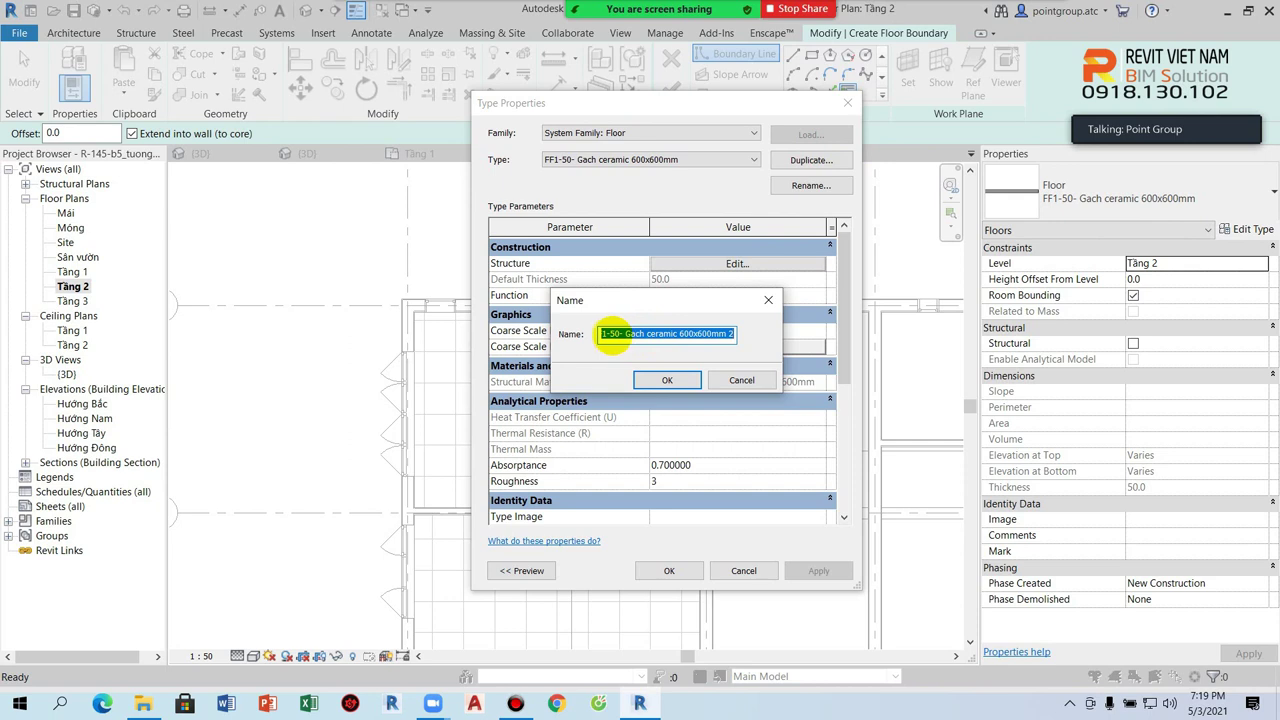
pyautogui.doubleClick(607, 336)
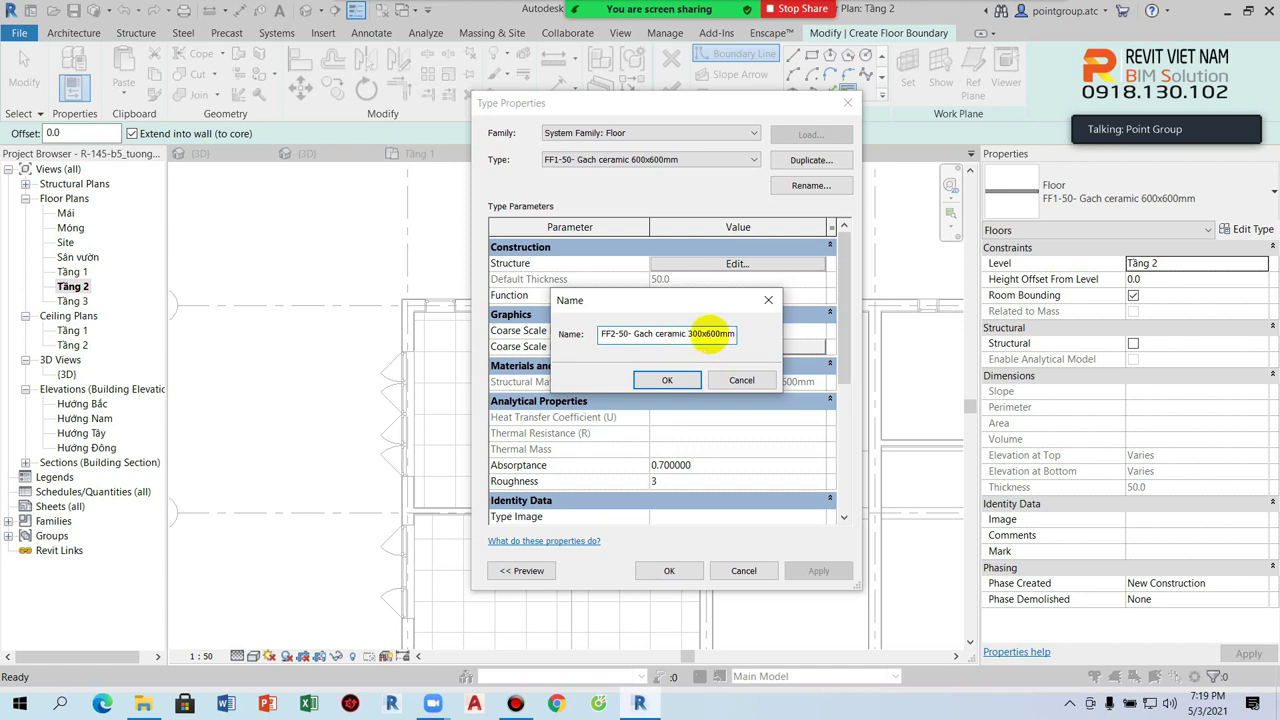
pyautogui.moveTo(711, 334); pyautogui.dragTo(722, 337)
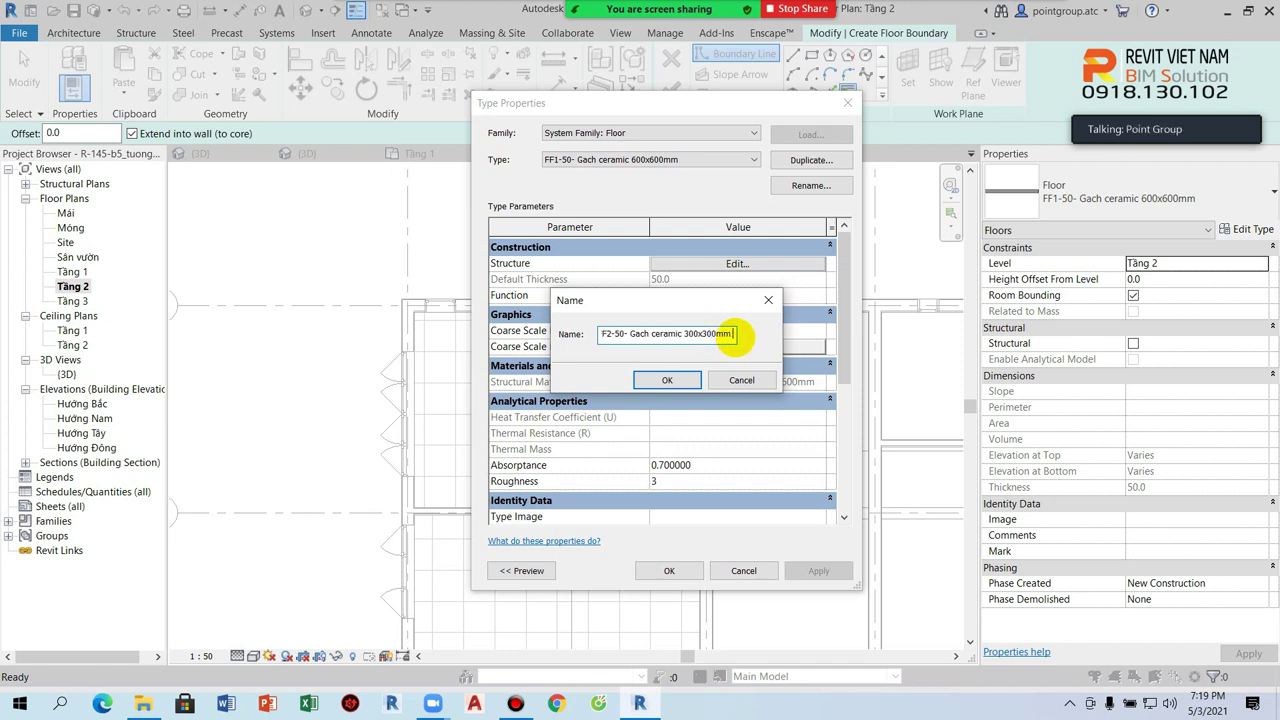
pyautogui.write('-chong tron')
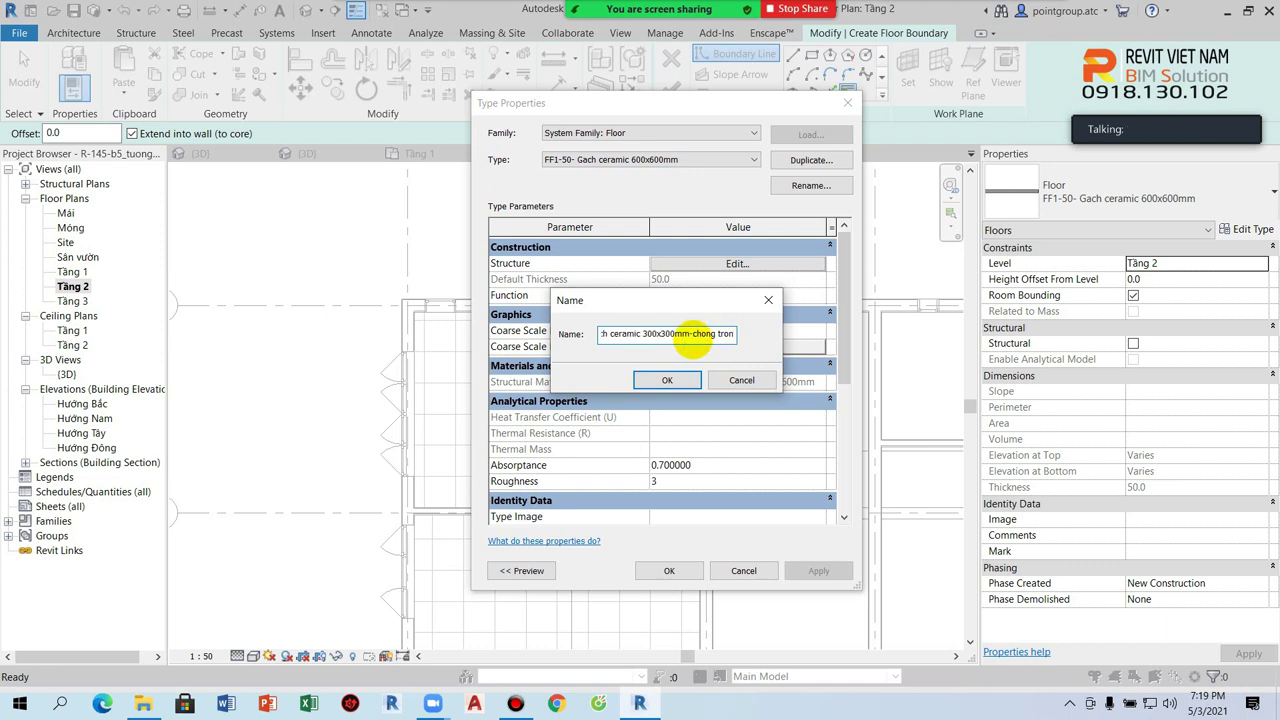
pyautogui.click(666, 380)
# Step: Open the new floor type's layer structure and its structure layer's material list
pyautogui.click(714, 263)
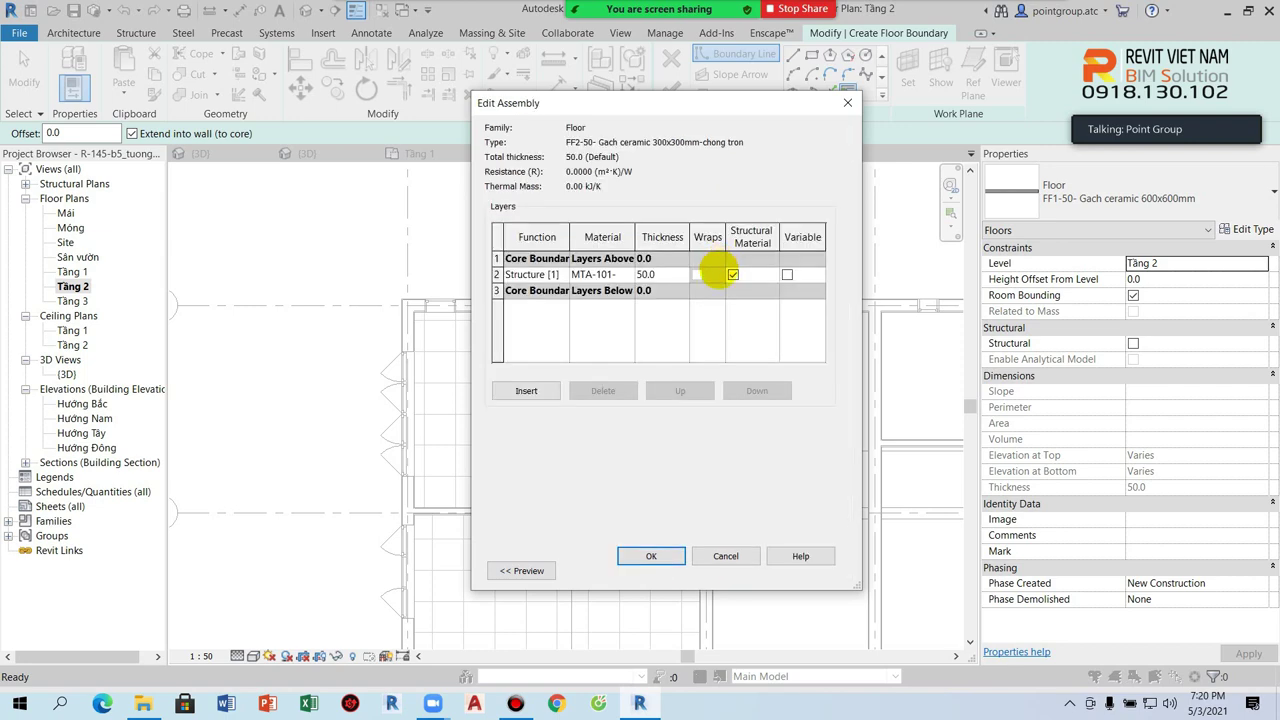
pyautogui.click(605, 274)
pyautogui.click(627, 274)
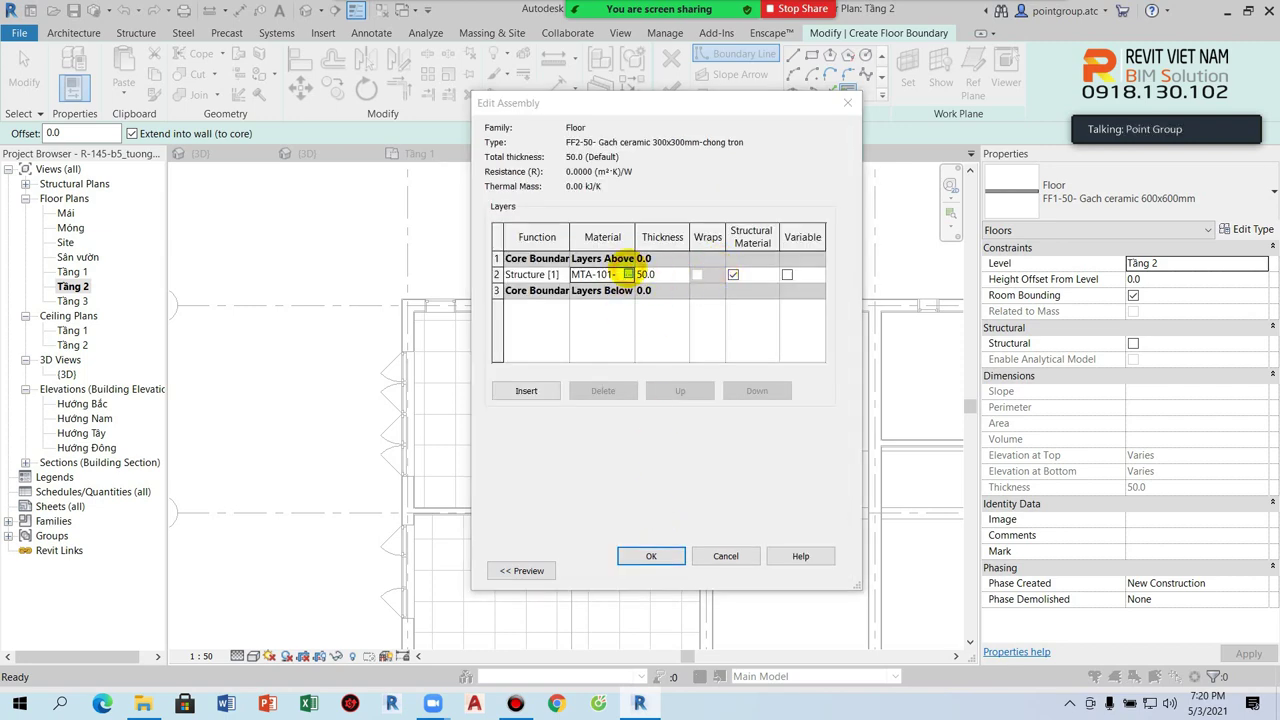
# Step: Duplicate material MTA-101 and rename the copy MTA-102 ceramic 300x300mm
pyautogui.rightClick(337, 332)
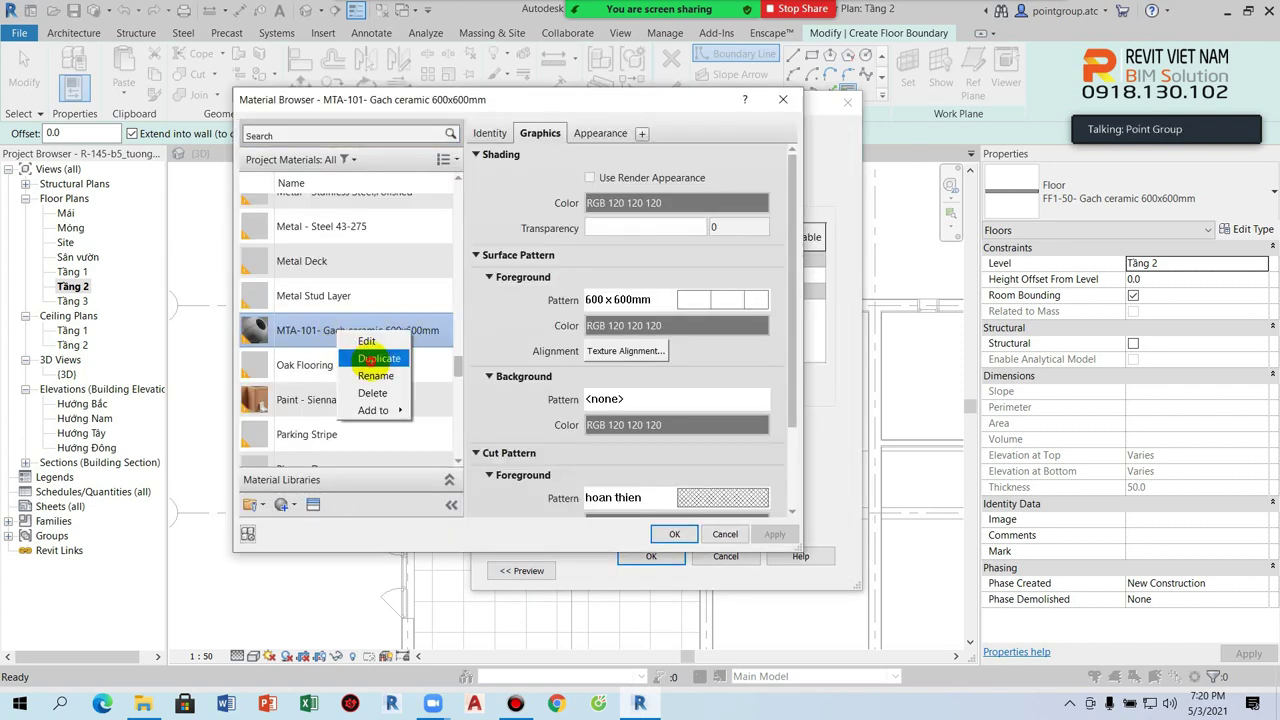
pyautogui.click(378, 358)
pyautogui.click(311, 330)
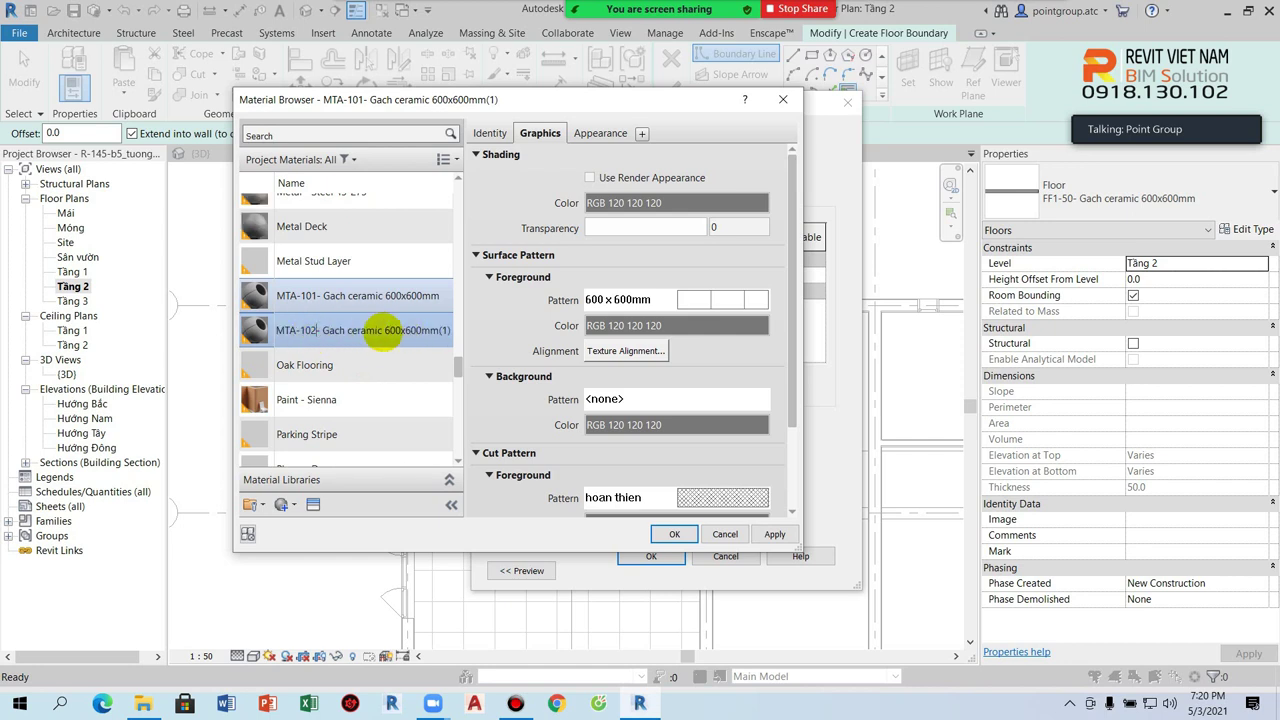
pyautogui.click(386, 331)
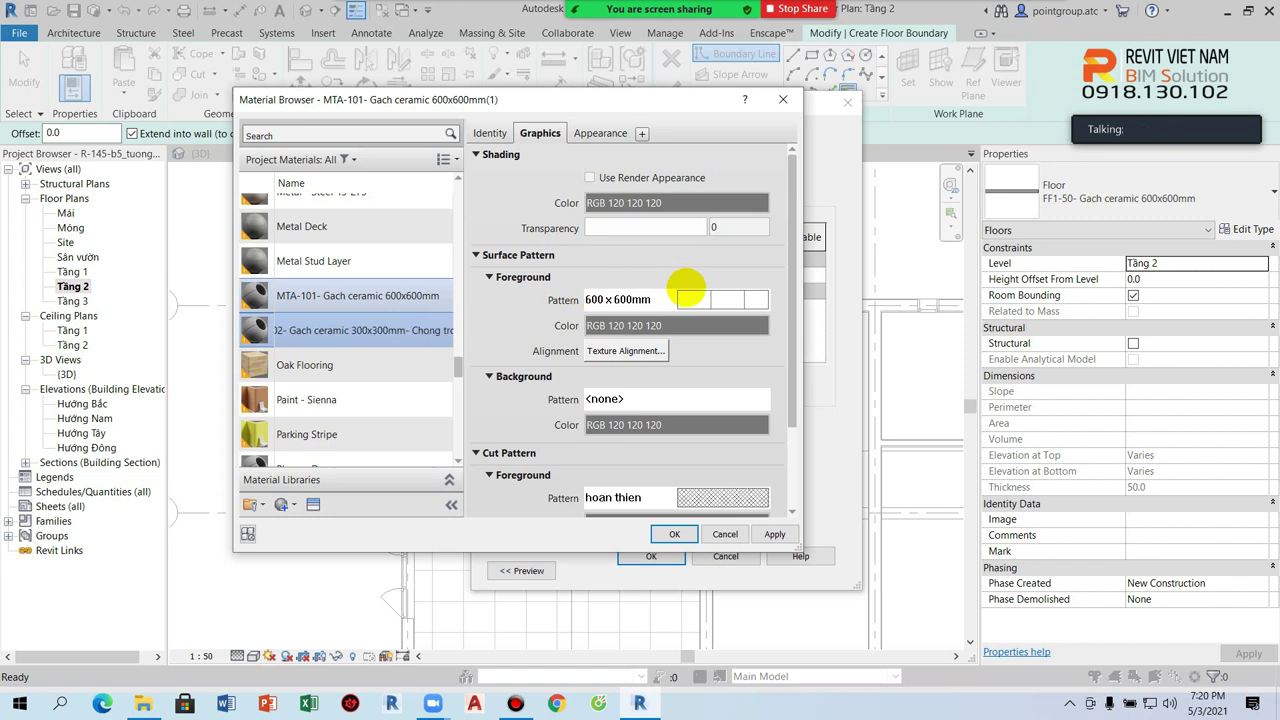
# Step: Create a new 300 x 300mm crosshatch pattern and use it as the surface foreground
pyautogui.click(680, 300)
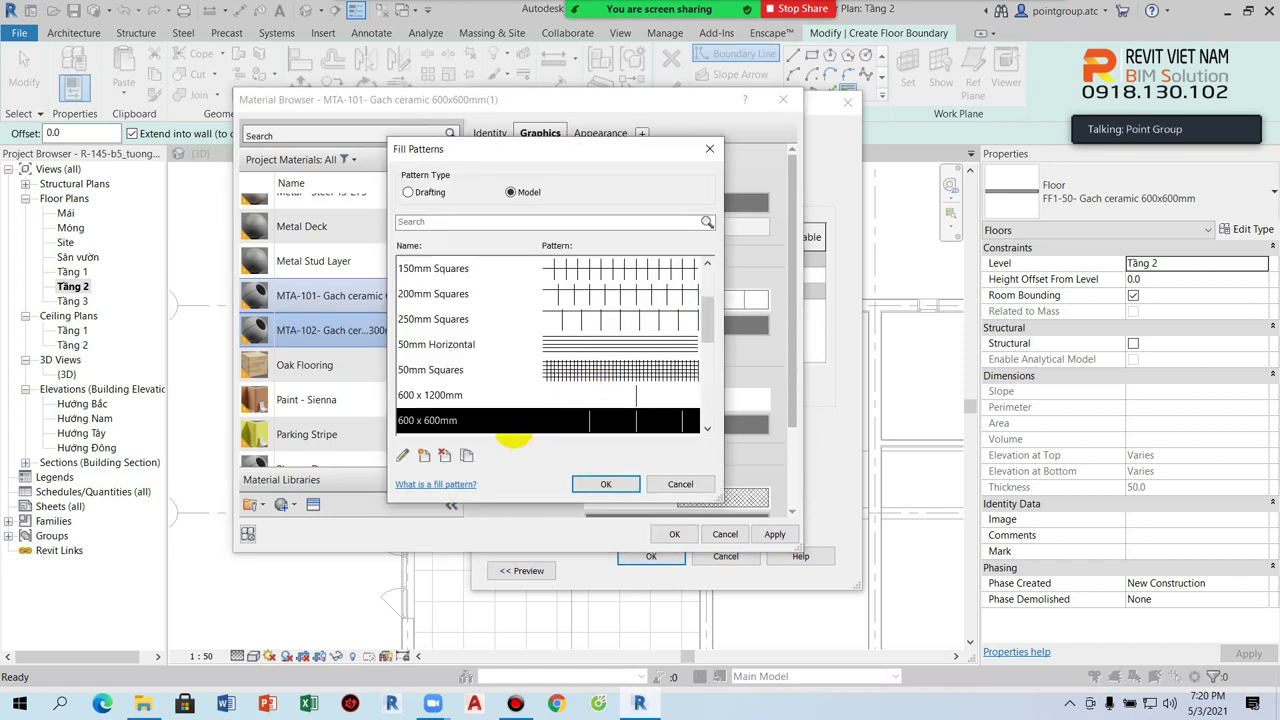
pyautogui.click(466, 455)
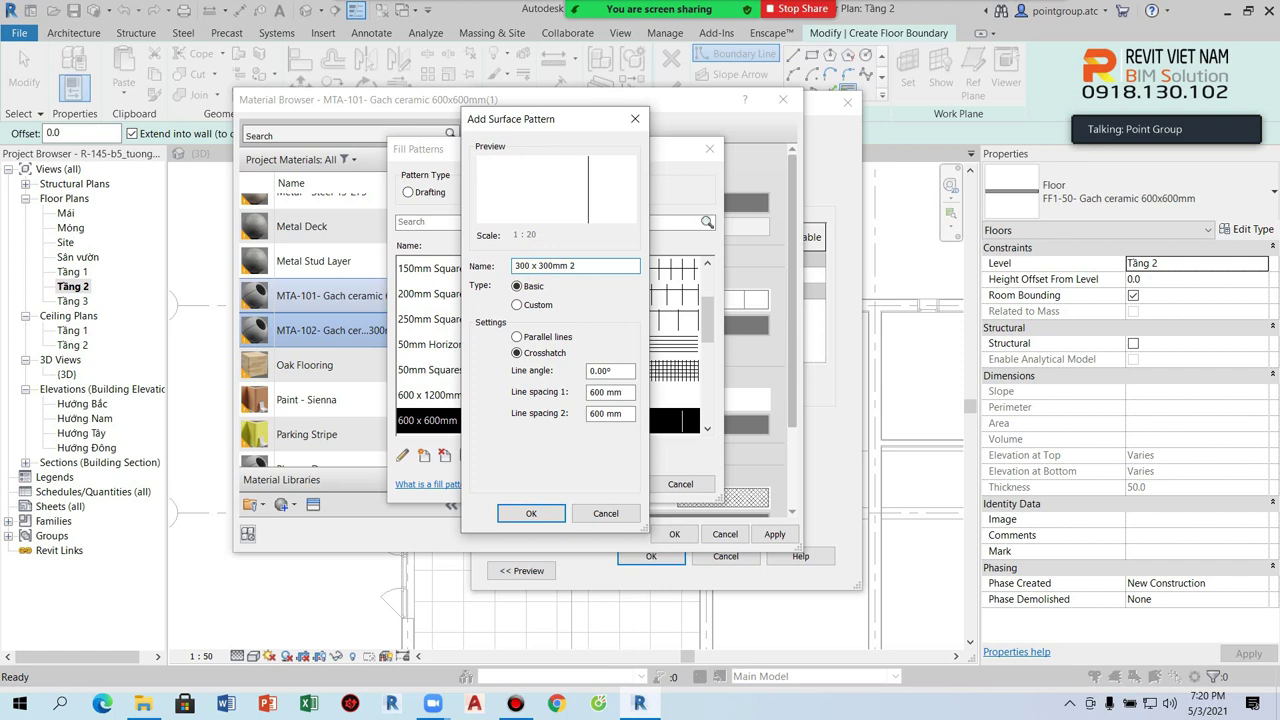
pyautogui.click(594, 398)
pyautogui.write('300')
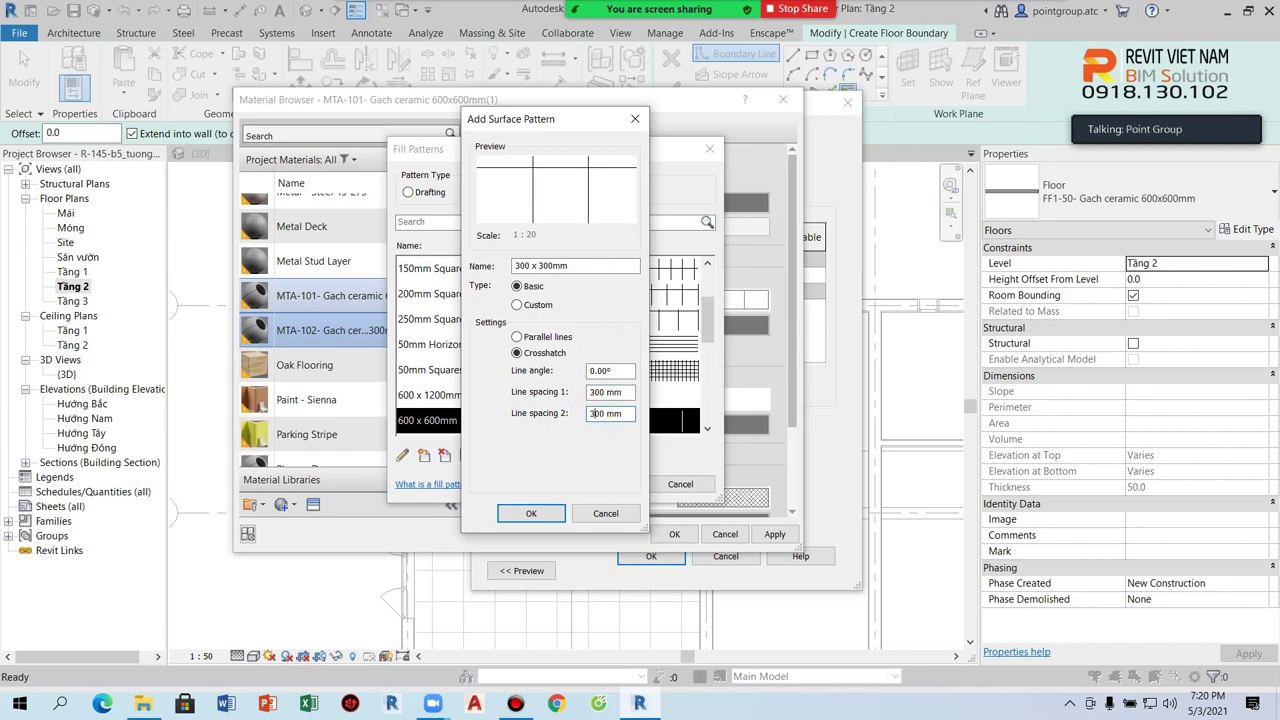
pyautogui.click(531, 513)
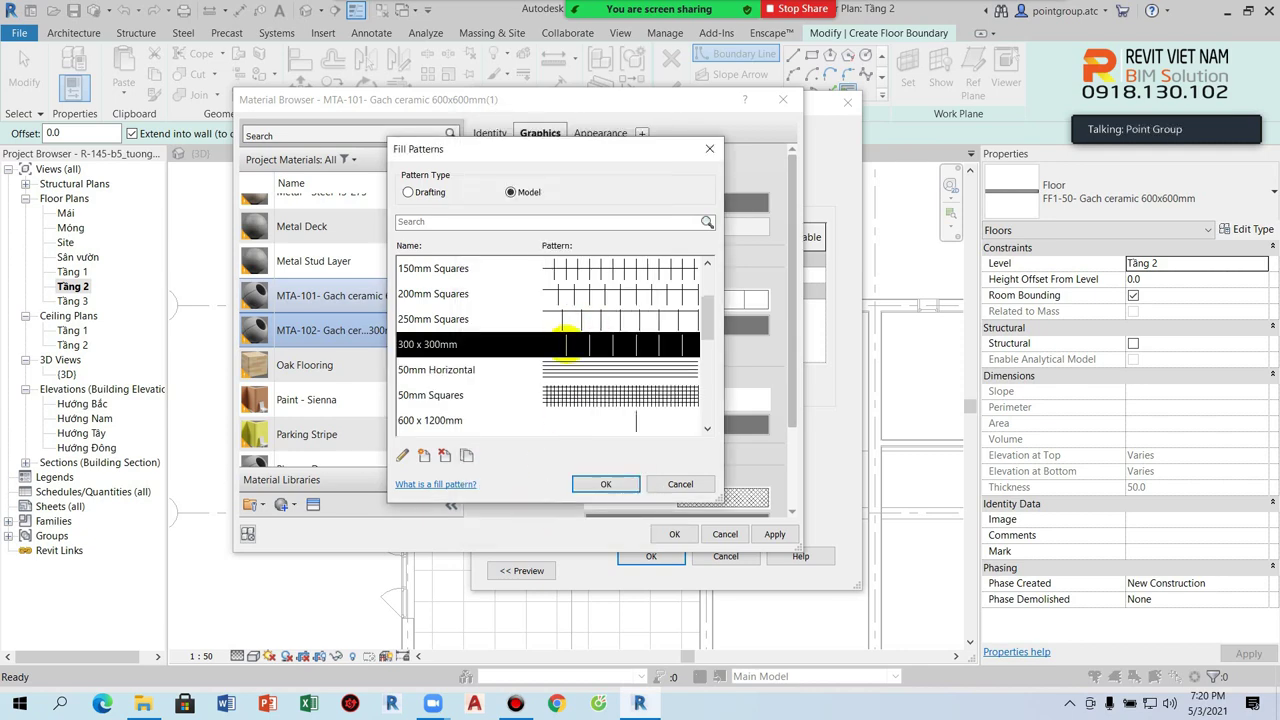
pyautogui.click(600, 482)
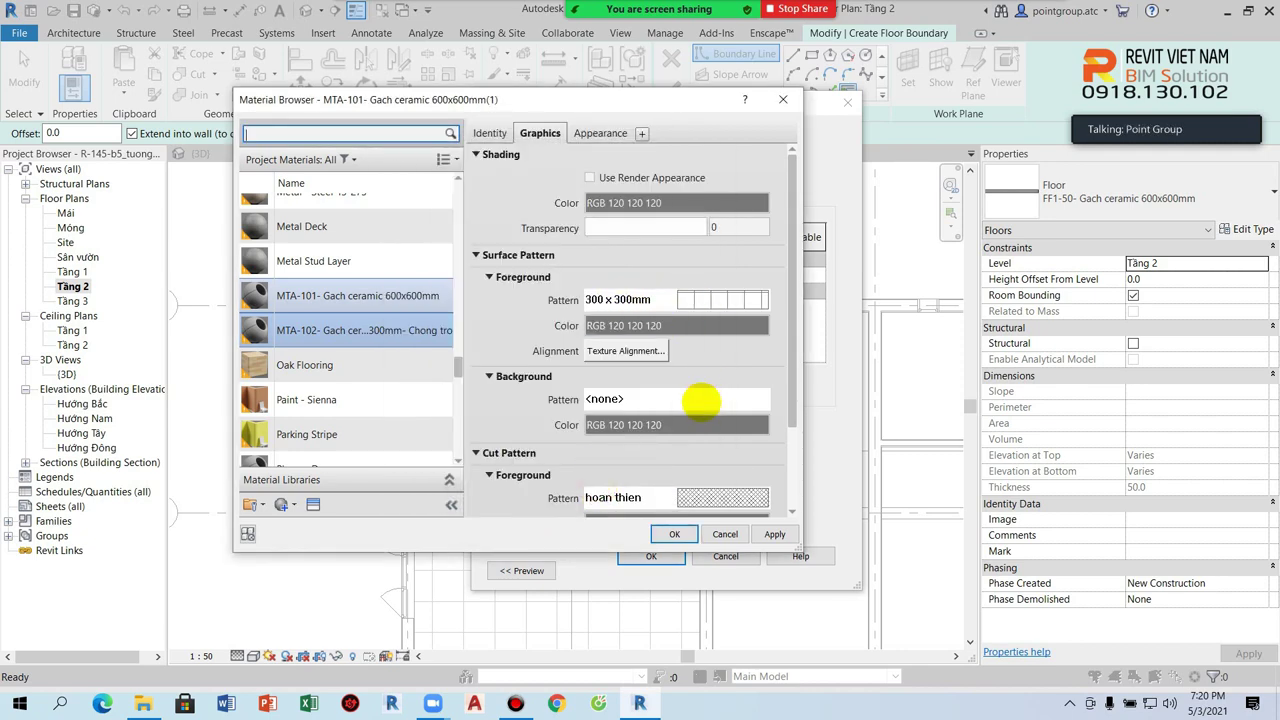
# Step: Set MTA-102's surface background to Gypsum-Plaster with an import scale of 0.8
pyautogui.click(624, 400)
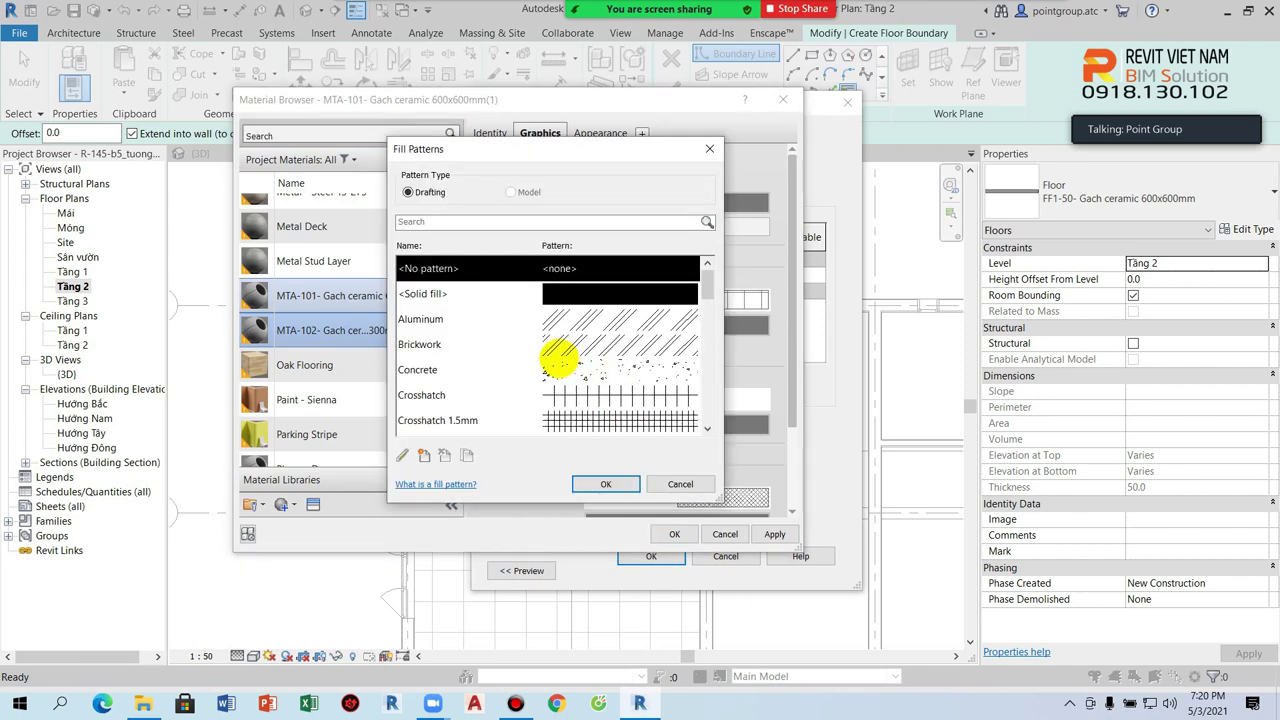
pyautogui.scroll(-2, 600, 400)
pyautogui.scroll(-2, 600, 400)
pyautogui.click(598, 345)
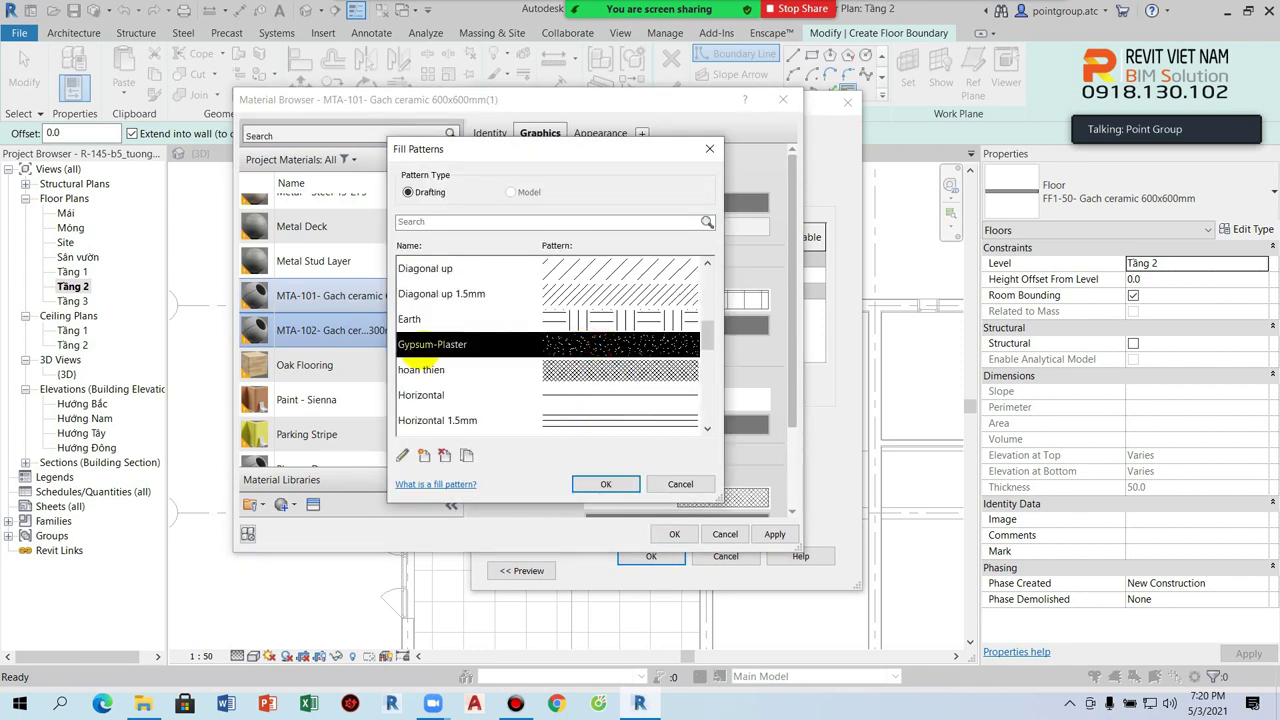
pyautogui.click(605, 484)
pyautogui.click(712, 402)
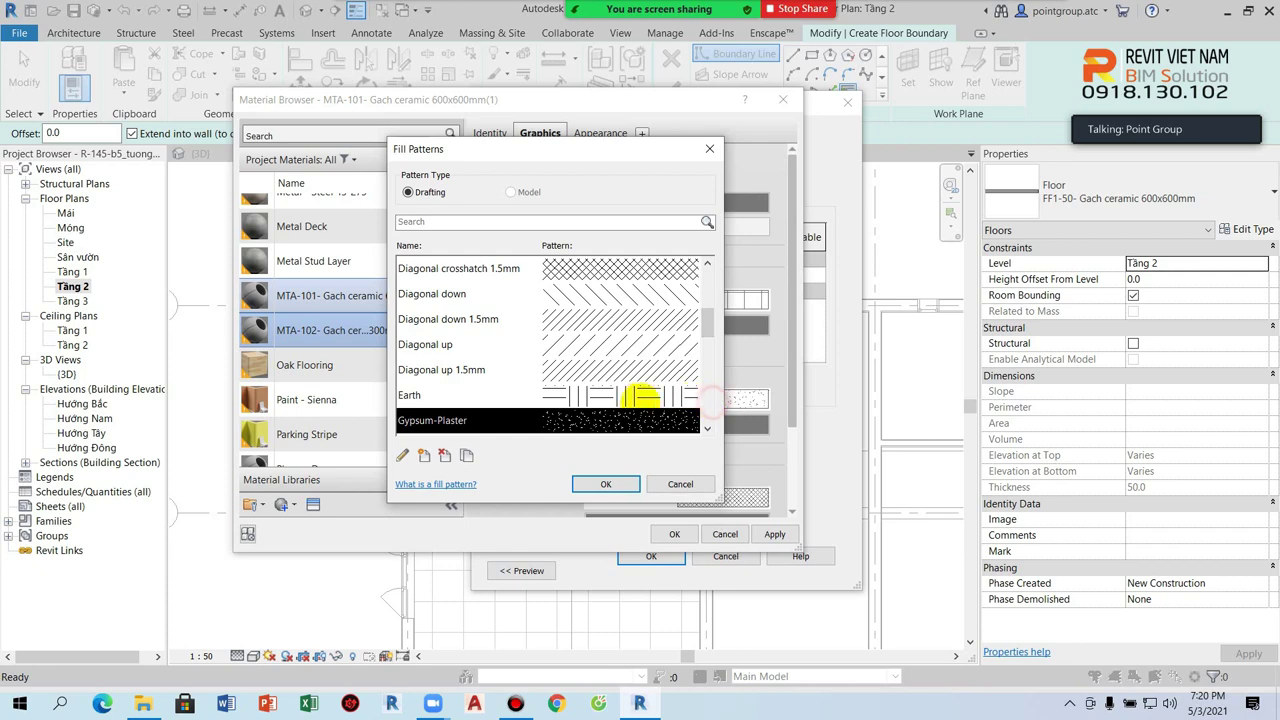
pyautogui.click(402, 455)
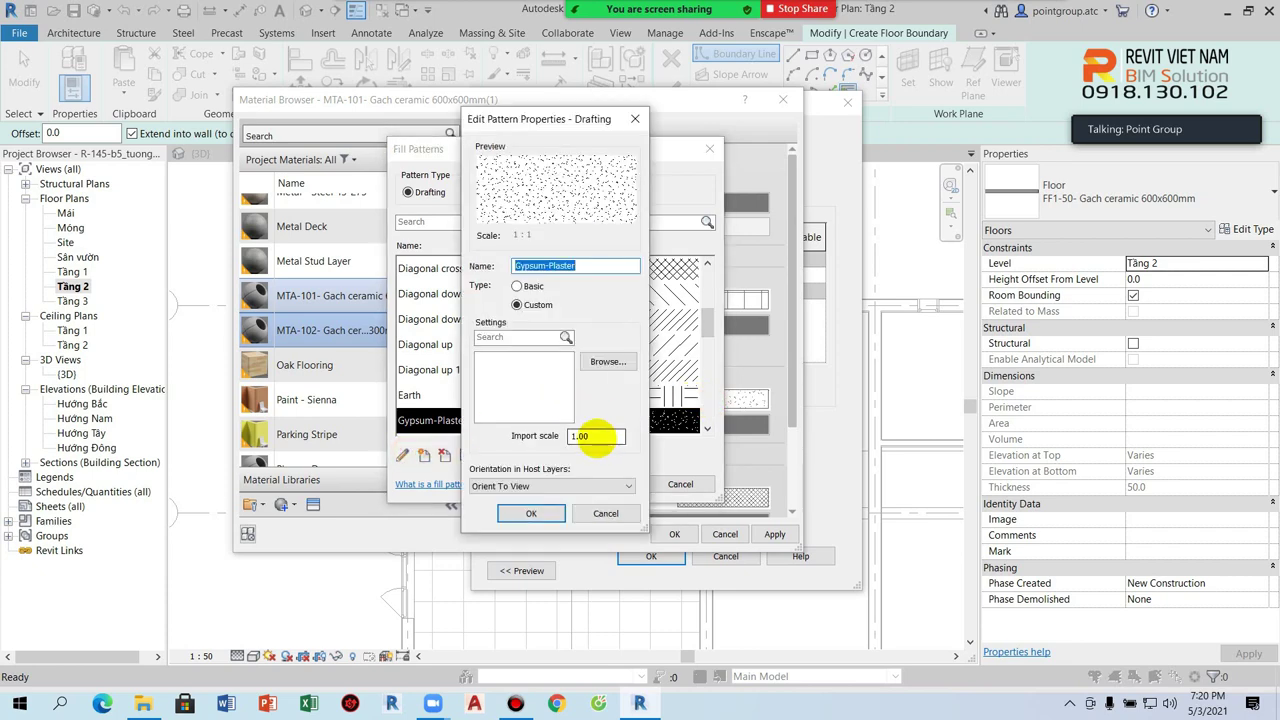
pyautogui.doubleClick(596, 437)
pyautogui.write('10')
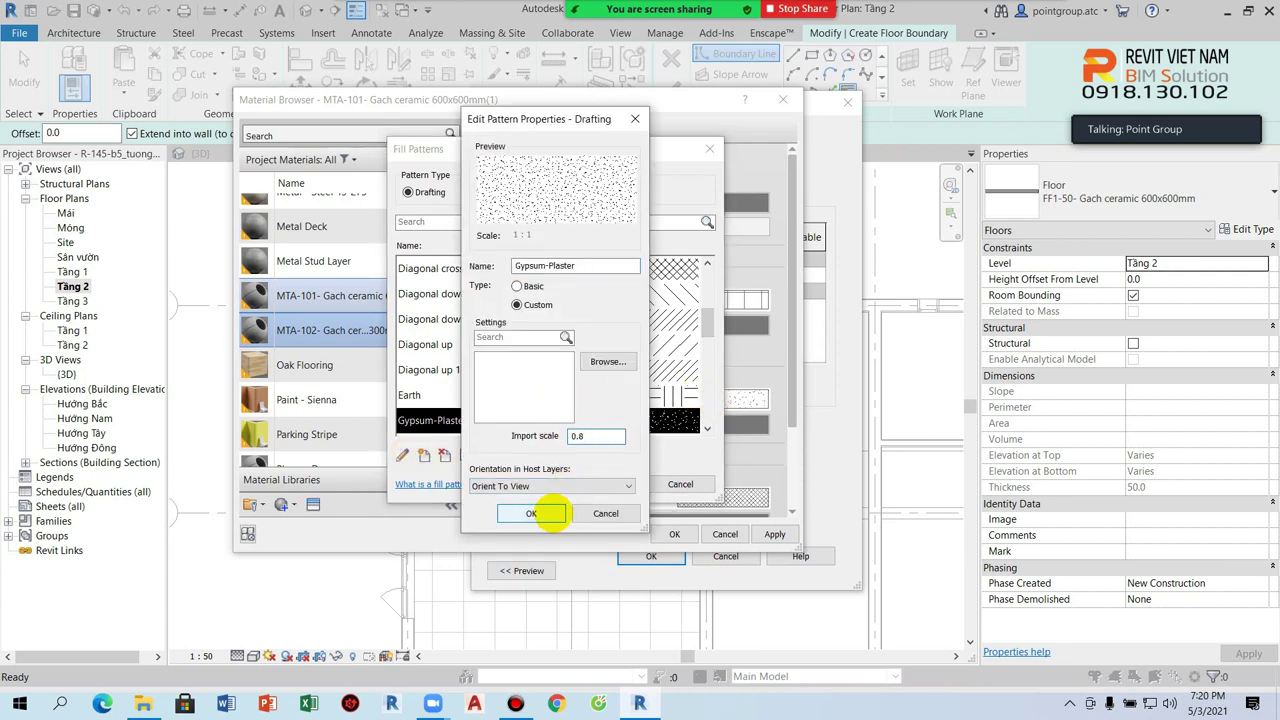
pyautogui.click(550, 513)
pyautogui.click(605, 484)
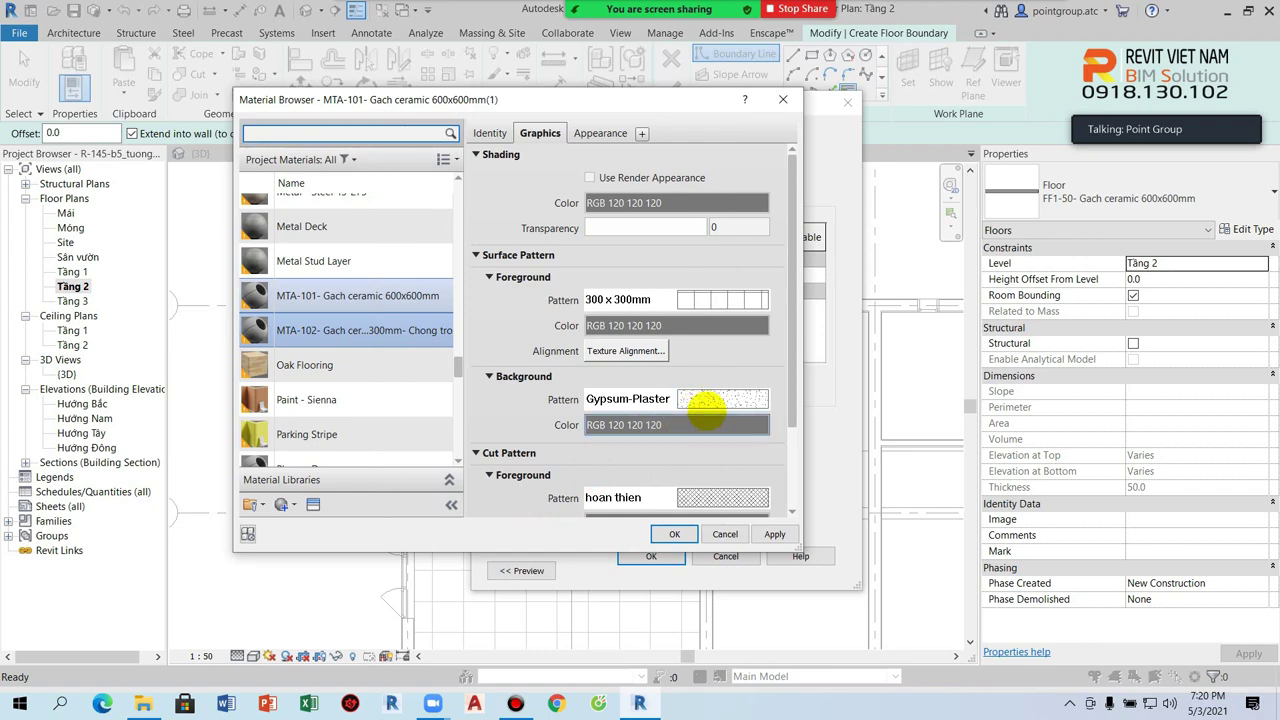
# Step: Apply MTA-102 to the FF2-50 floor type's structure layer and confirm all dialogs
pyautogui.scroll(-2, 679, 437)
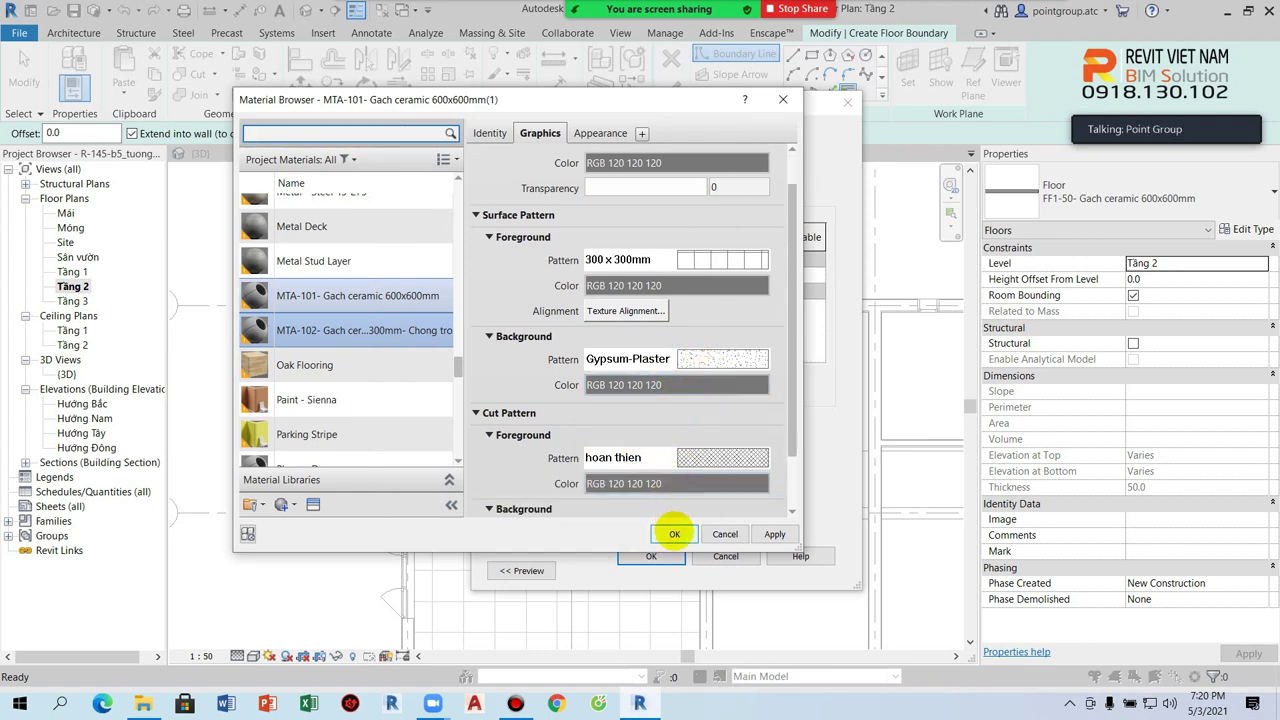
pyautogui.click(674, 534)
pyautogui.click(651, 555)
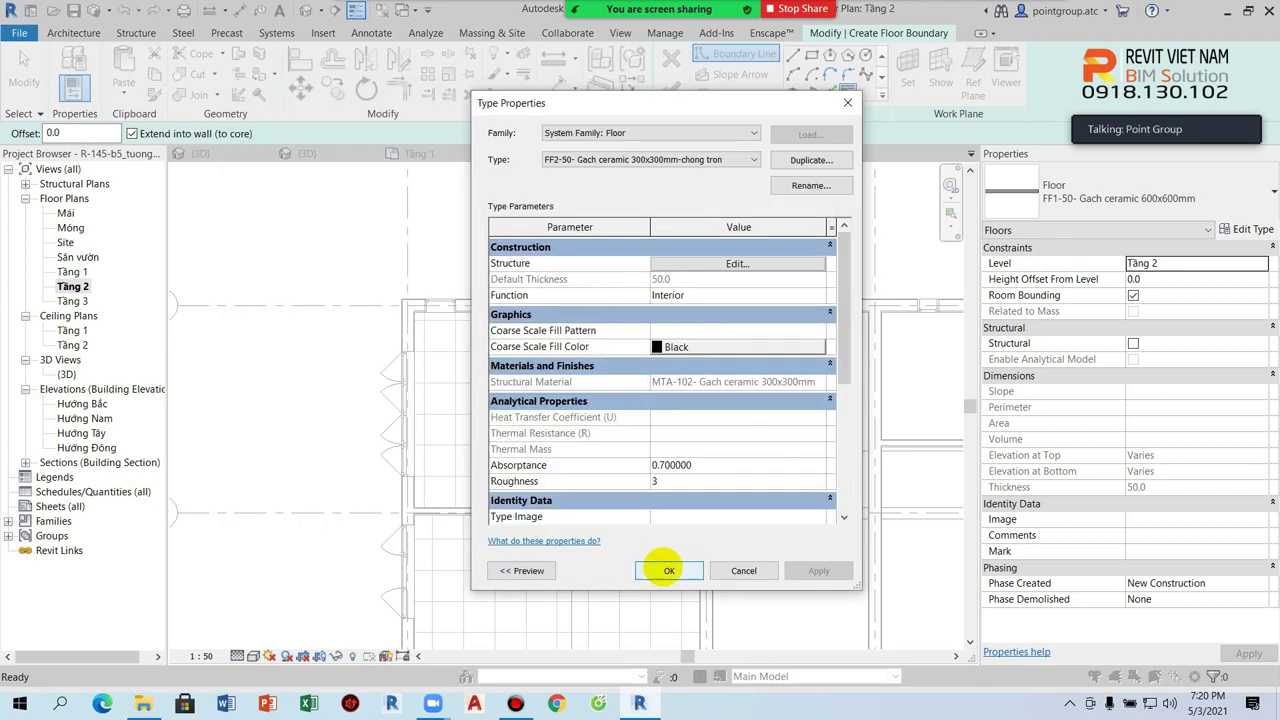
pyautogui.click(660, 566)
# Step: Sketch a rectangular boundary across the small room by the door, creating a 4.075 m² FF2-50 floor
pyautogui.click(812, 54)
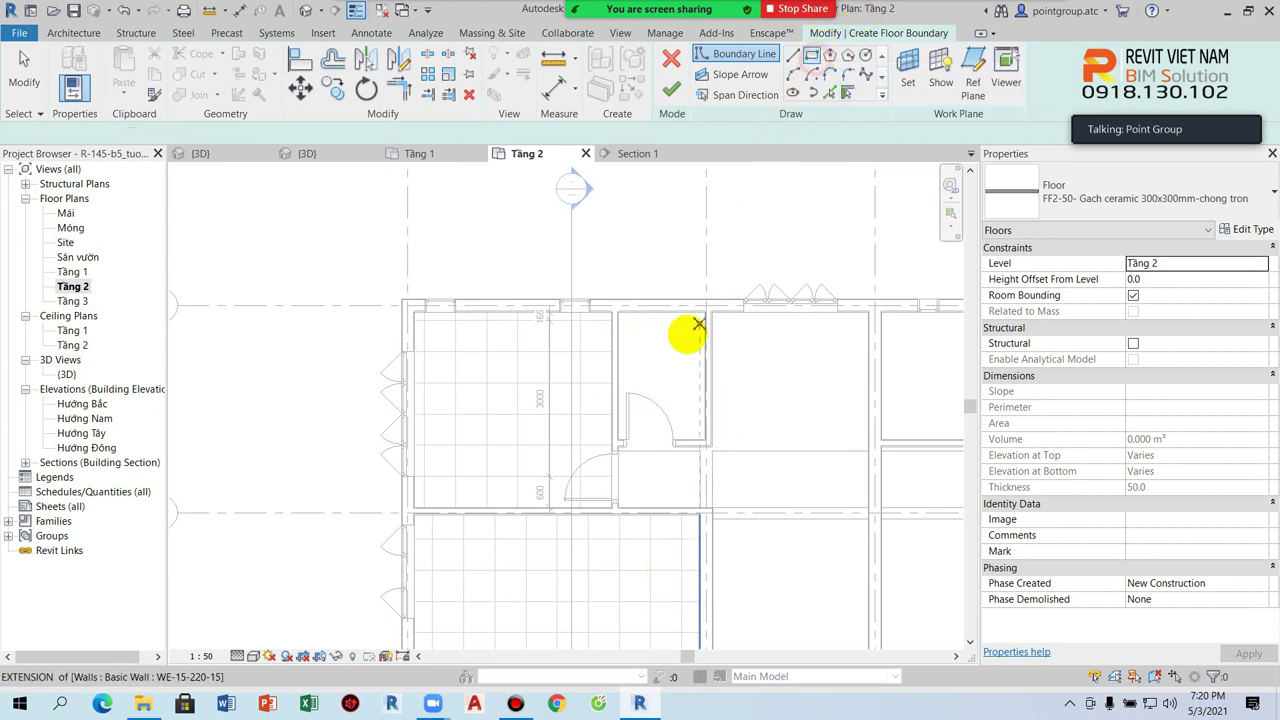
pyautogui.scroll(5, 655, 327)
pyautogui.scroll(1, 542, 318)
pyautogui.click(543, 257)
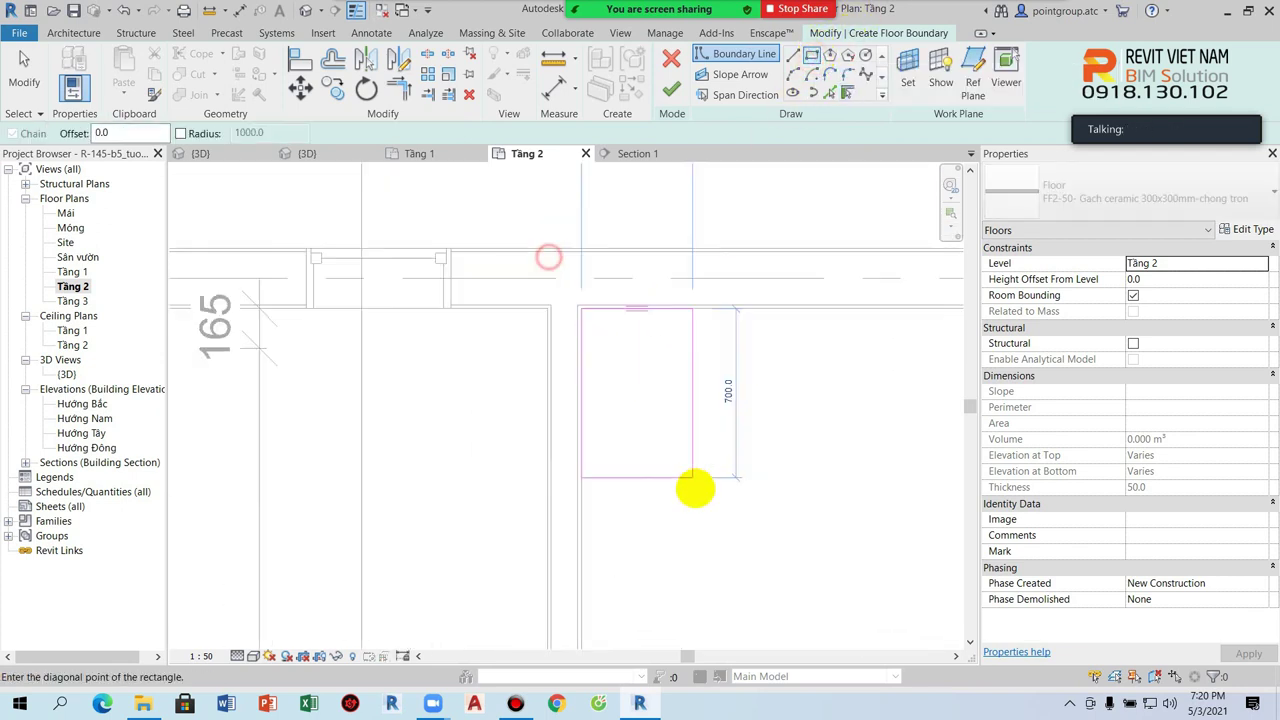
pyautogui.moveTo(691, 486); pyautogui.dragTo(589, 362, button='middle')
pyautogui.scroll(2, 738, 615)
pyautogui.moveTo(738, 615); pyautogui.dragTo(663, 443, button='middle')
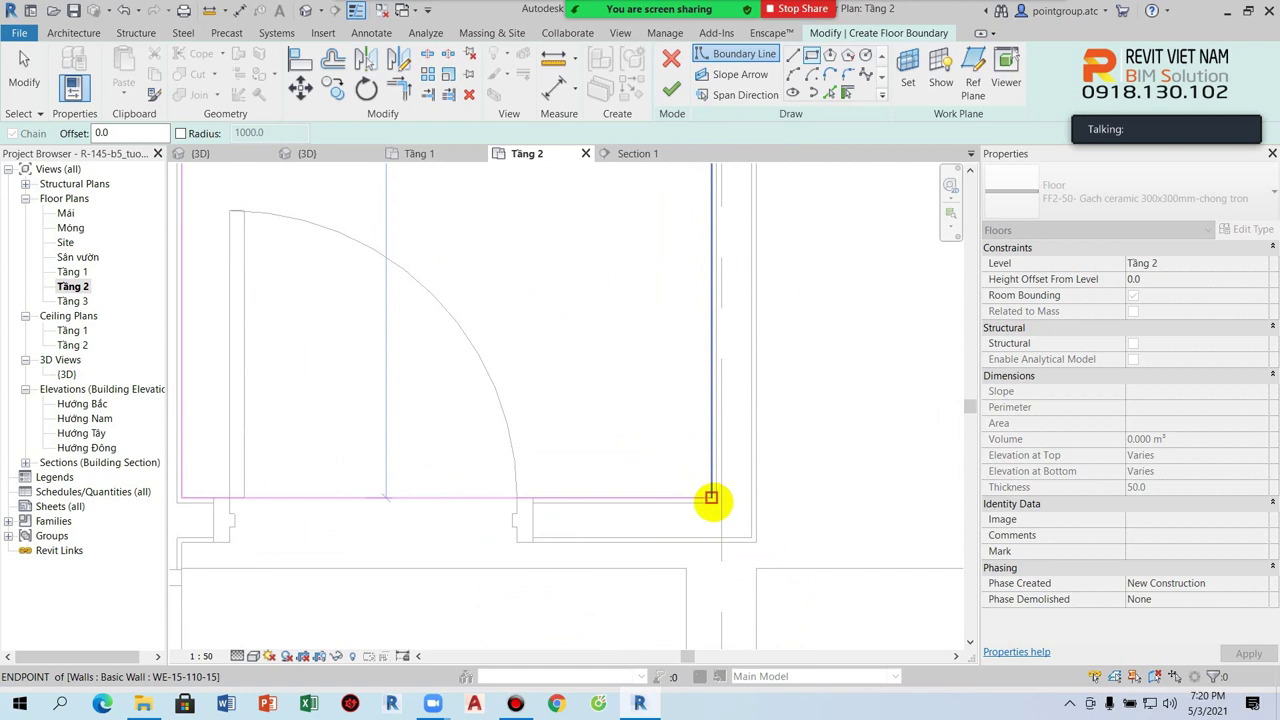
pyautogui.click(712, 499)
pyautogui.click(672, 90)
pyautogui.scroll(-2, 640, 270)
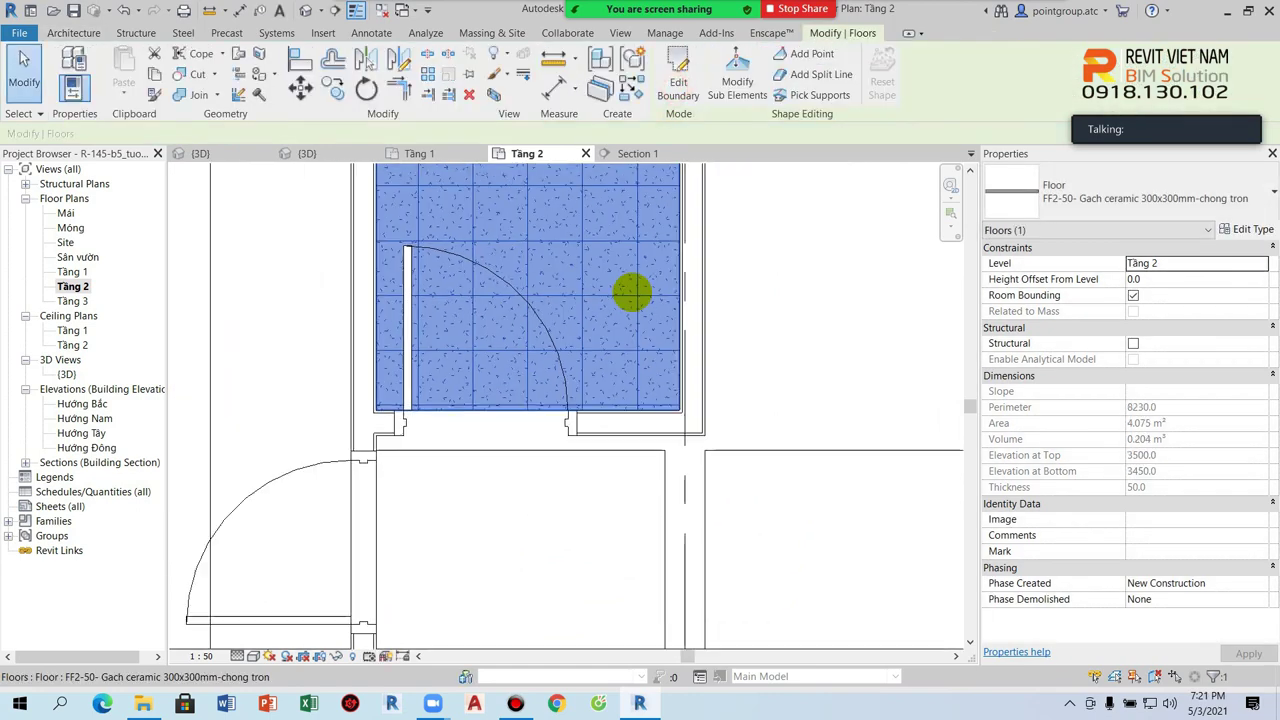
pyautogui.scroll(1, 600, 420)
pyautogui.press('Escape')
pyautogui.scroll(-1, 592, 447)
pyautogui.scroll(1, 571, 314)
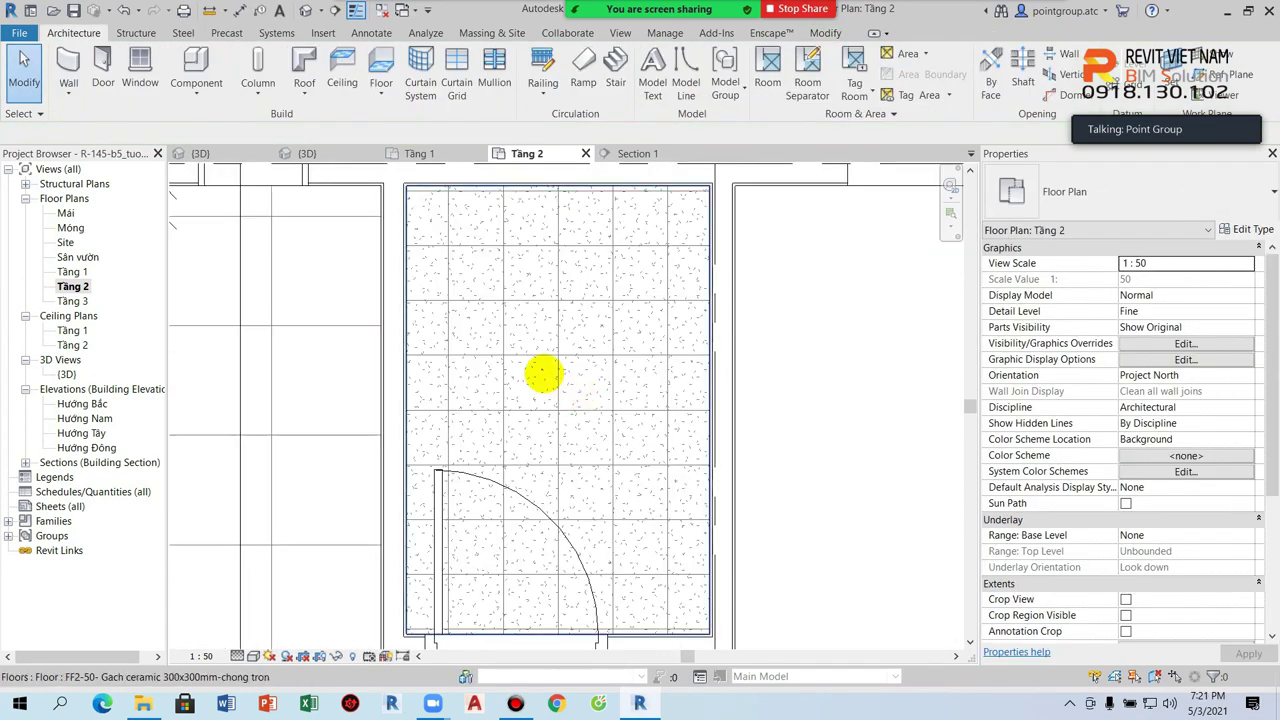
# Step: Align the 300x300 tile grid lines to the room's right and bottom wall faces
pyautogui.scroll(2, 518, 394)
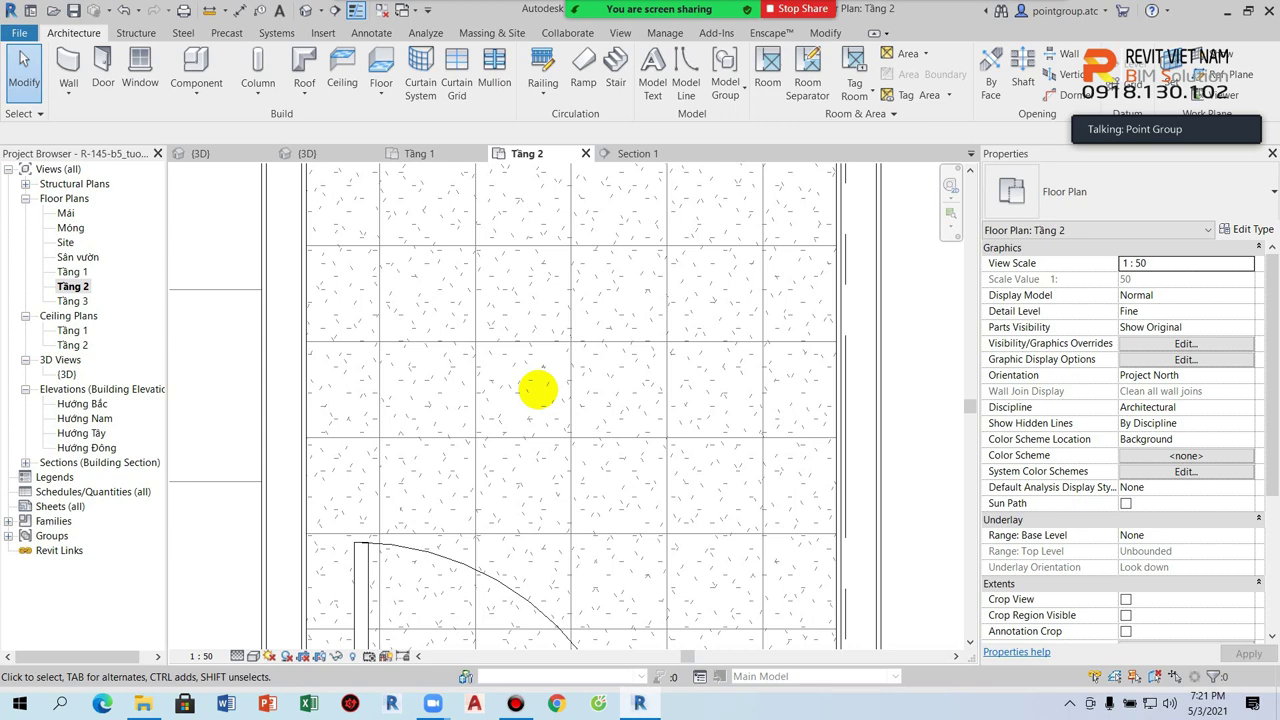
pyautogui.scroll(-3, 561, 402)
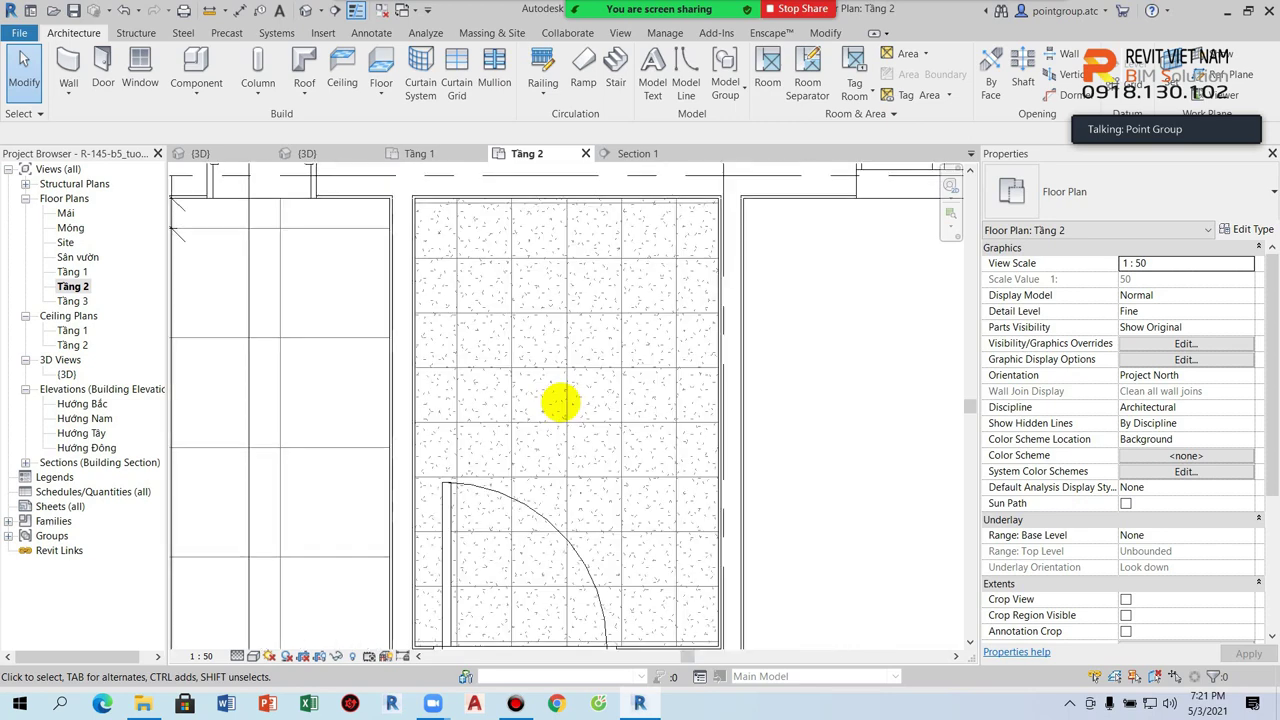
pyautogui.scroll(2, 561, 402)
pyautogui.scroll(2, 634, 523)
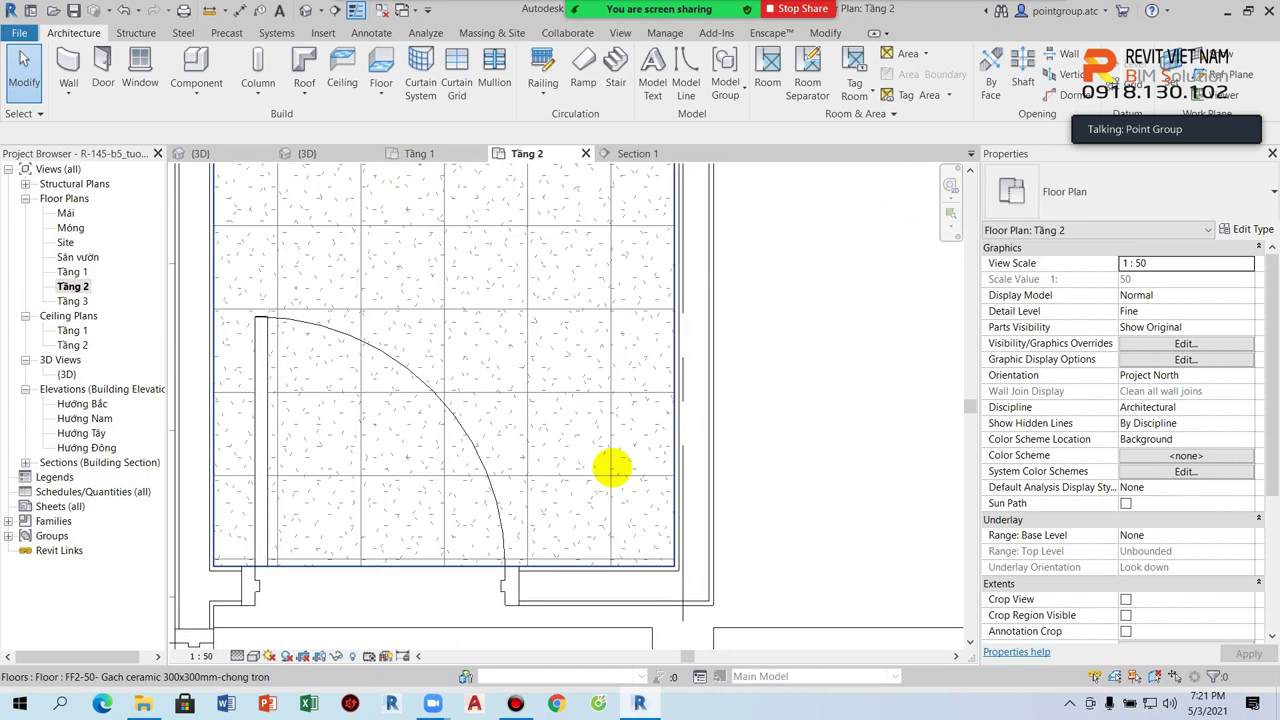
pyautogui.press('l')
pyautogui.scroll(2, 638, 483)
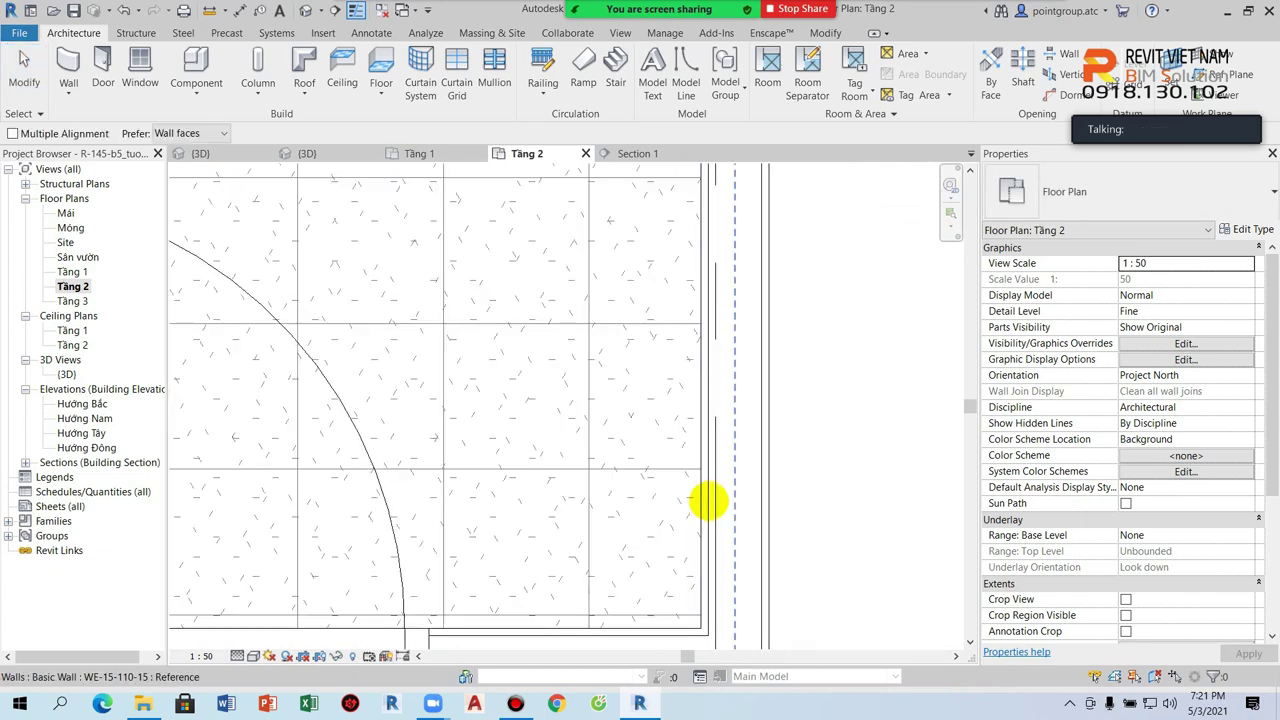
pyautogui.click(706, 503)
pyautogui.click(588, 509)
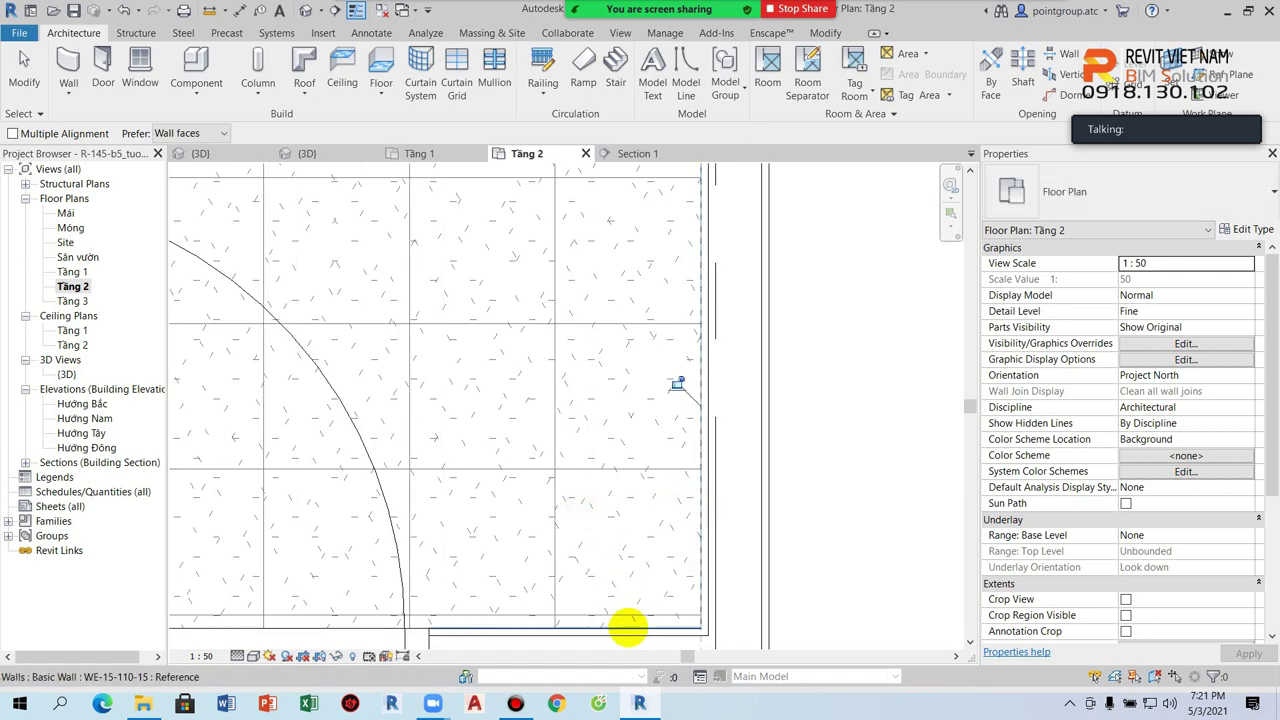
pyautogui.click(622, 623)
pyautogui.click(620, 466)
pyautogui.scroll(-3, 620, 463)
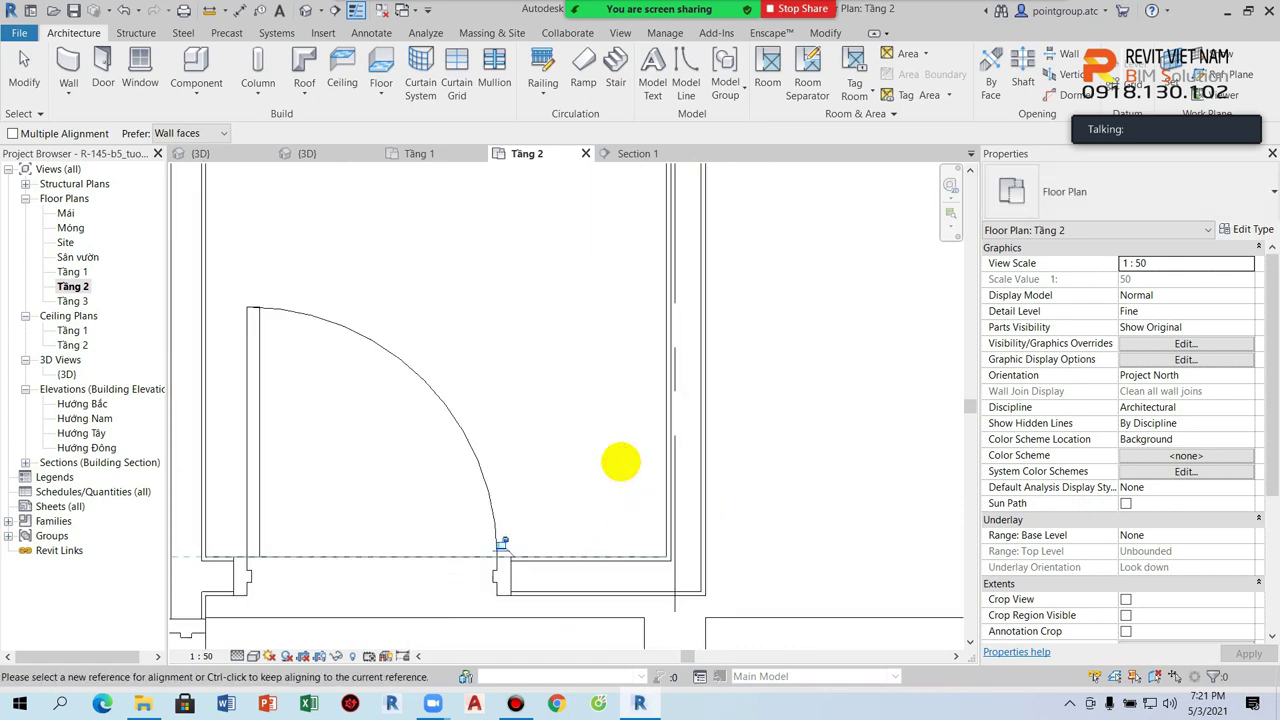
pyautogui.press('Escape')
pyautogui.press('Escape')
pyautogui.scroll(-3, 620, 461)
# Step: Give the tiled floor a Height Offset From Level of -50
pyautogui.click(594, 532)
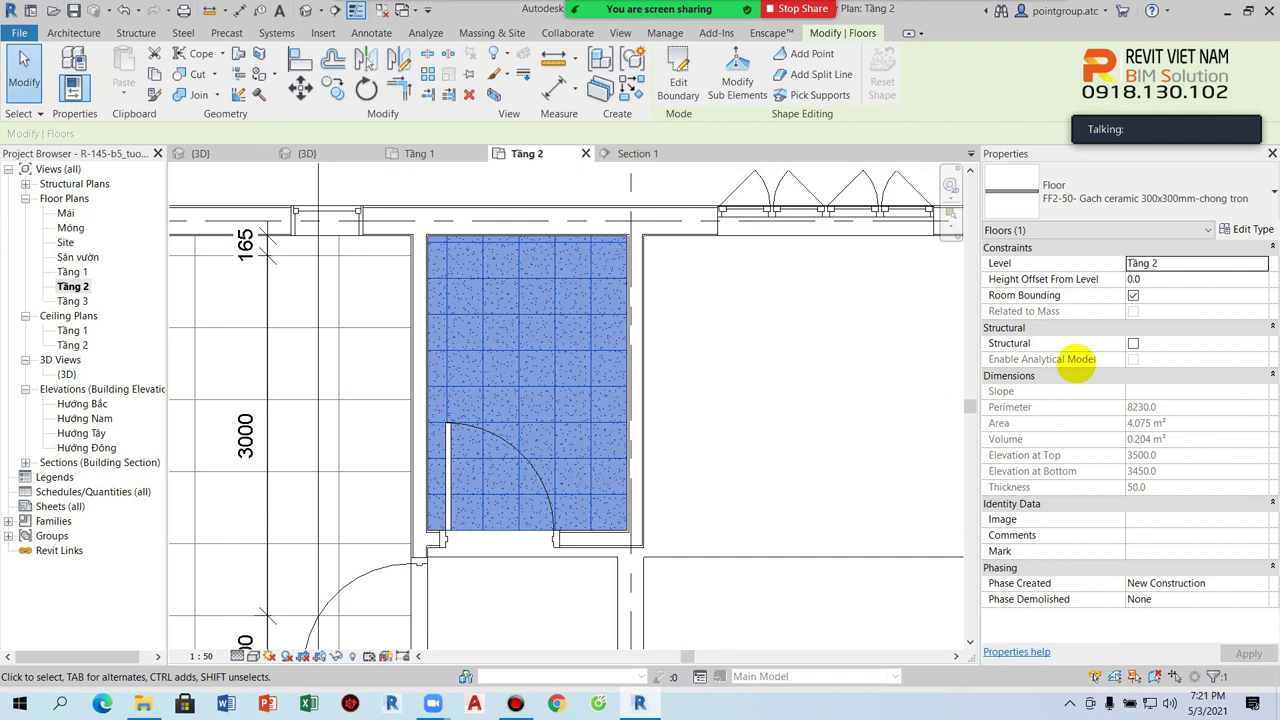
pyautogui.click(1172, 284)
pyautogui.write('0')
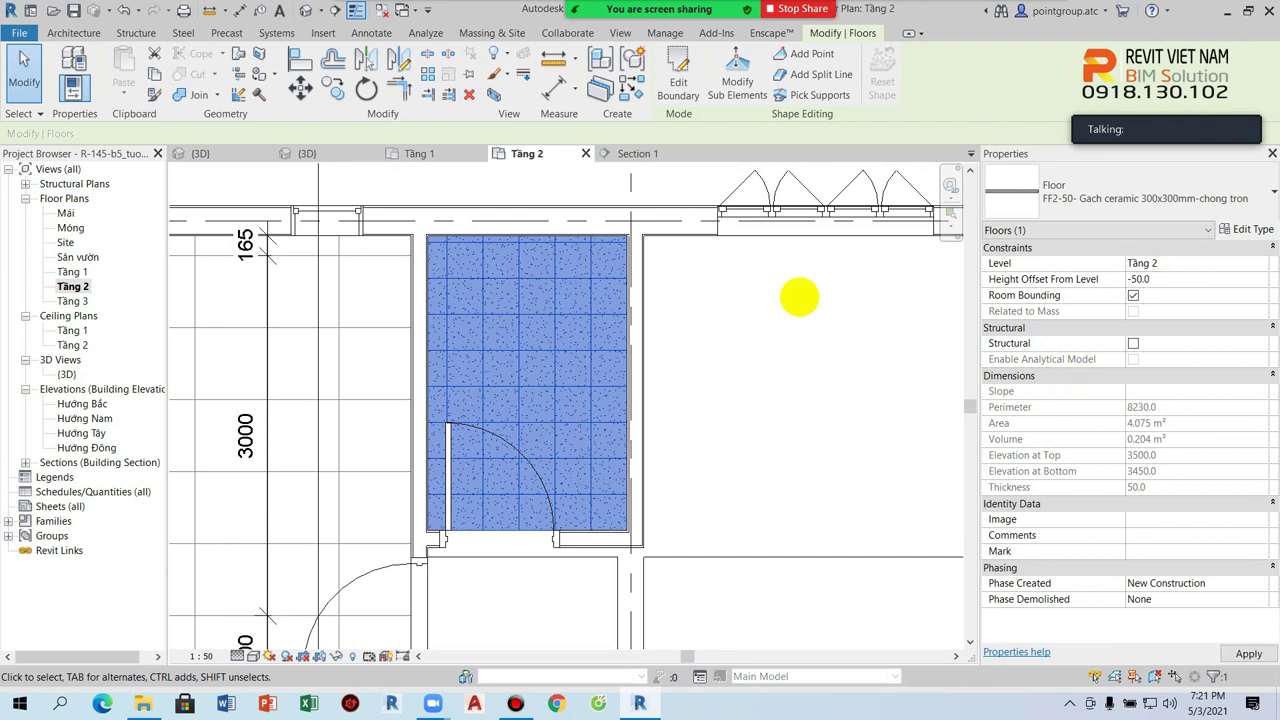
pyautogui.click(700, 328)
pyautogui.press('e')
pyautogui.press('l')
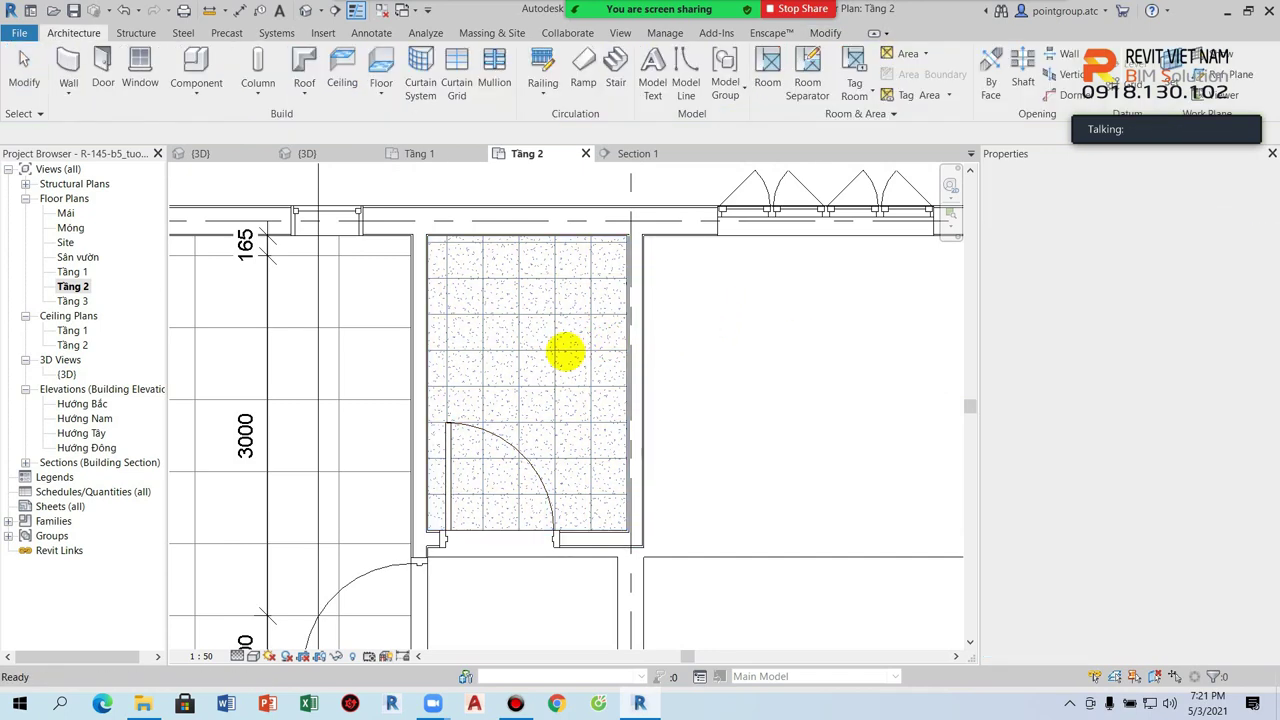
# Step: Place spot elevations of 3450 in the tiled room and 3500 in the adjacent room
pyautogui.click(499, 352)
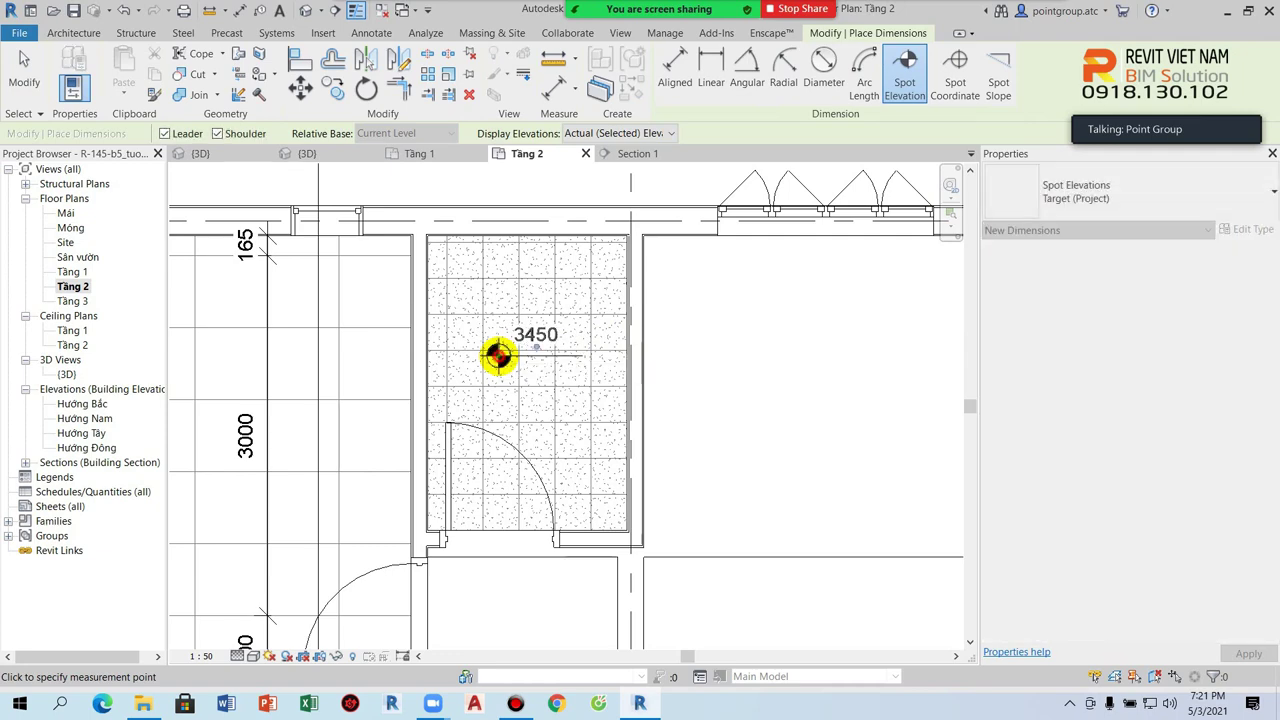
pyautogui.moveTo(291, 366); pyautogui.dragTo(458, 314, button='middle')
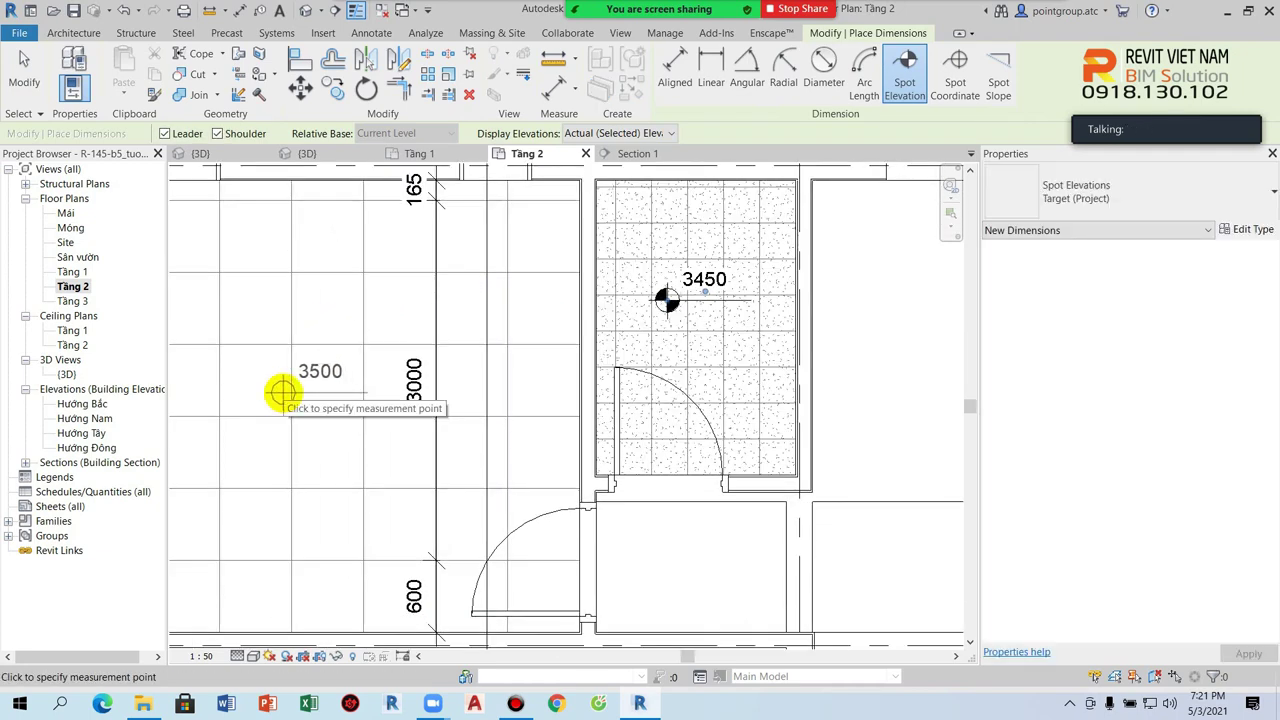
pyautogui.click(283, 393)
pyautogui.press('Escape')
pyautogui.press('Escape')
# Step: Pan and zoom the Tầng 2 plan over to the next rooms to be floored
pyautogui.scroll(-2, 820, 343)
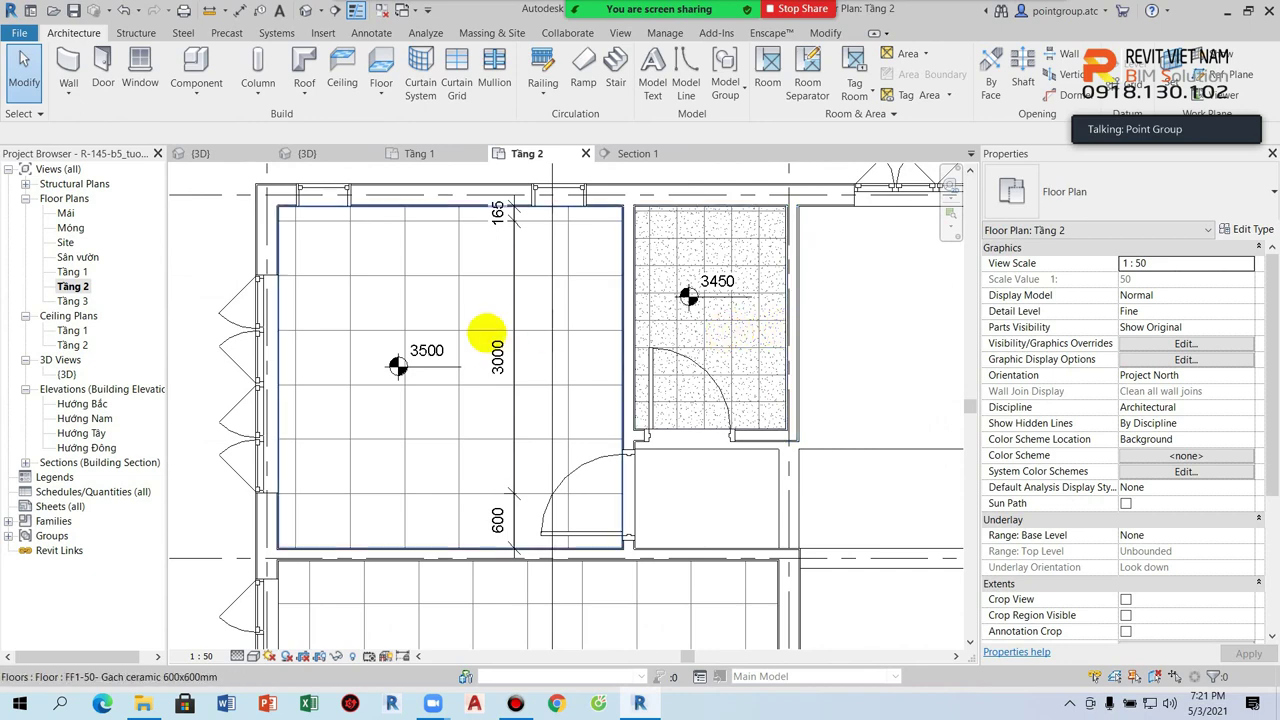
pyautogui.scroll(-2, 486, 334)
pyautogui.scroll(2, 612, 343)
pyautogui.scroll(-1, 737, 346)
pyautogui.moveTo(563, 374); pyautogui.dragTo(534, 371, button='middle')
pyautogui.scroll(3, 534, 371)
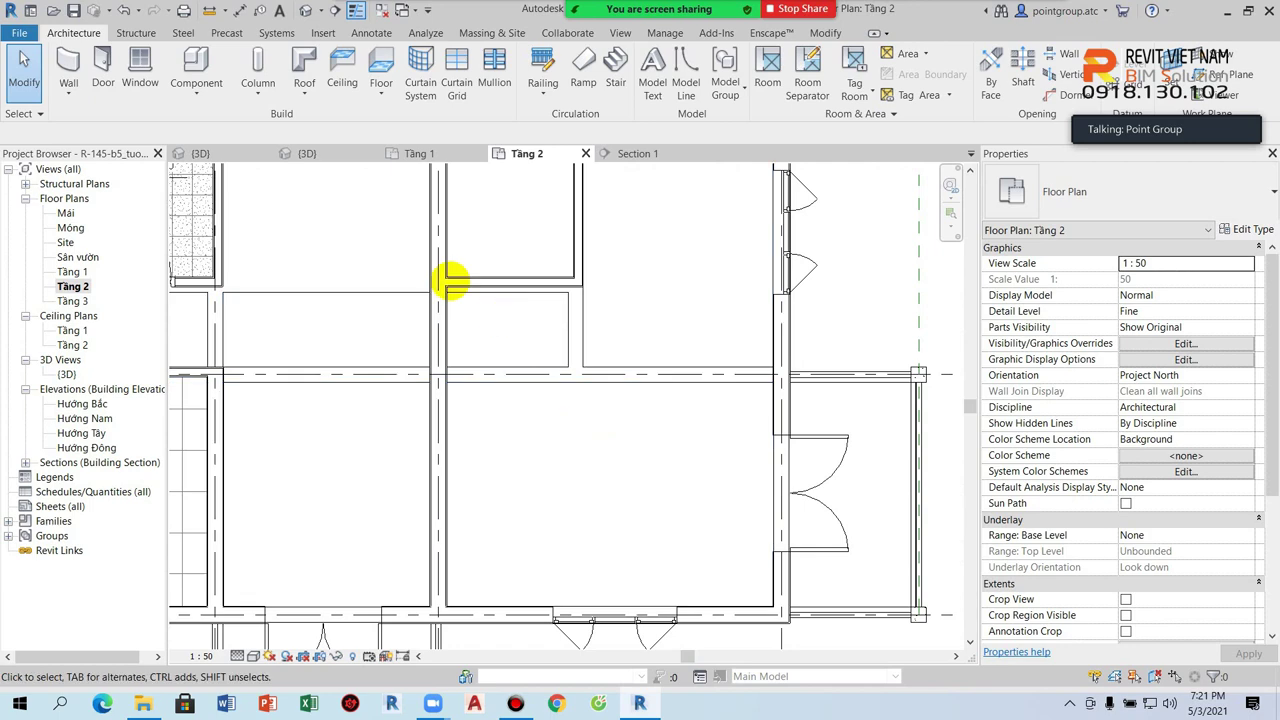
pyautogui.scroll(-1, 460, 290)
pyautogui.scroll(-1, 505, 357)
pyautogui.scroll(2, 551, 323)
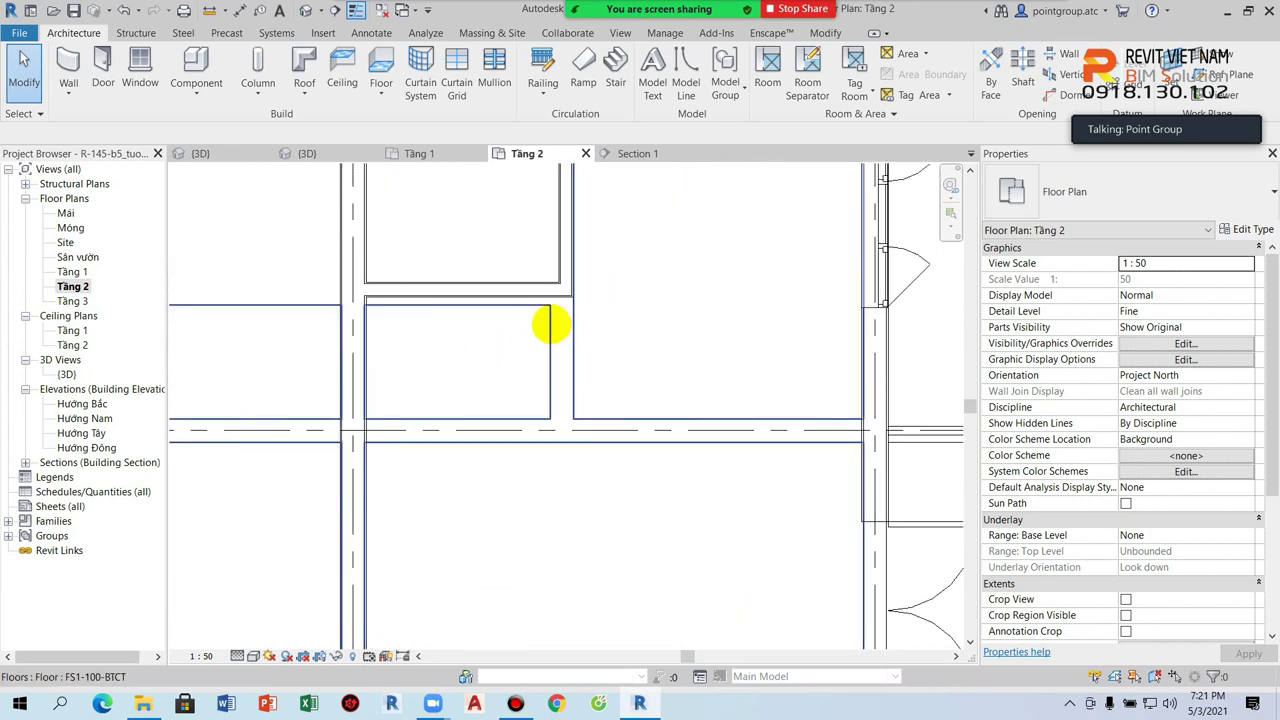
pyautogui.scroll(-2, 551, 323)
pyautogui.scroll(2, 551, 380)
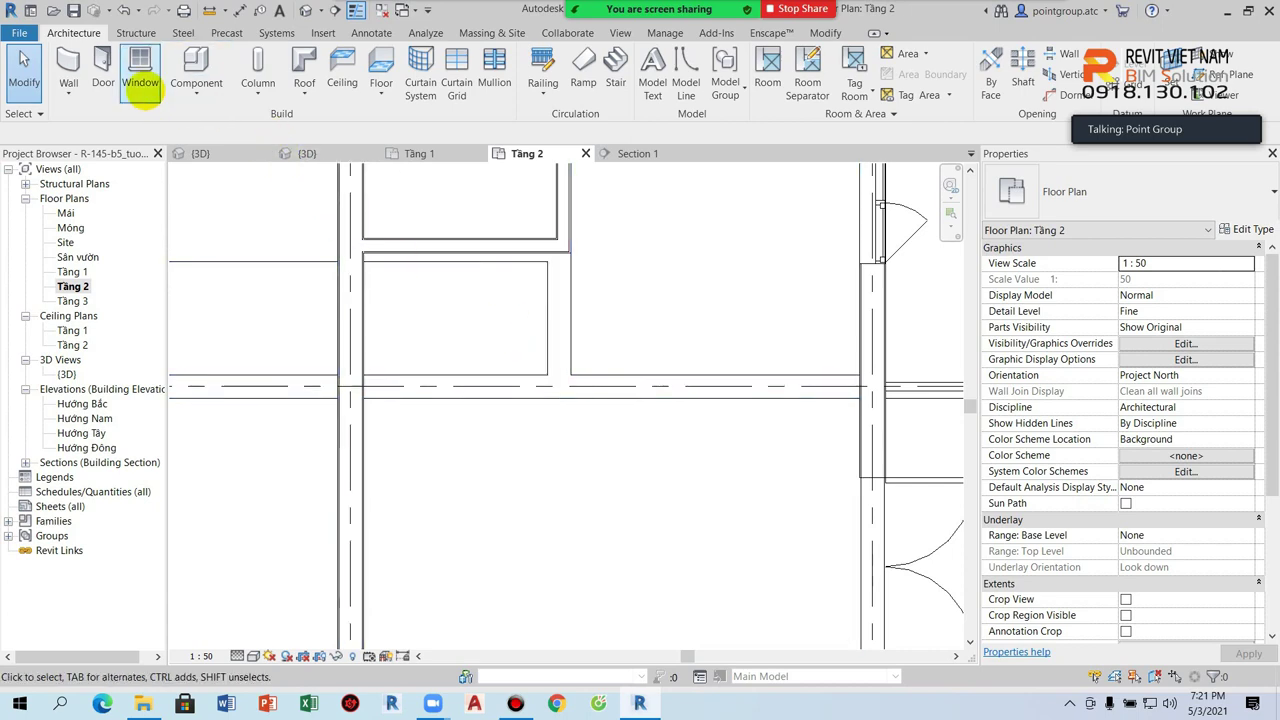
pyautogui.click(374, 96)
# Step: Start an architectural floor, duplicate its type as FF3-50- go cong nghiep, and open its layers
pyautogui.click(395, 122)
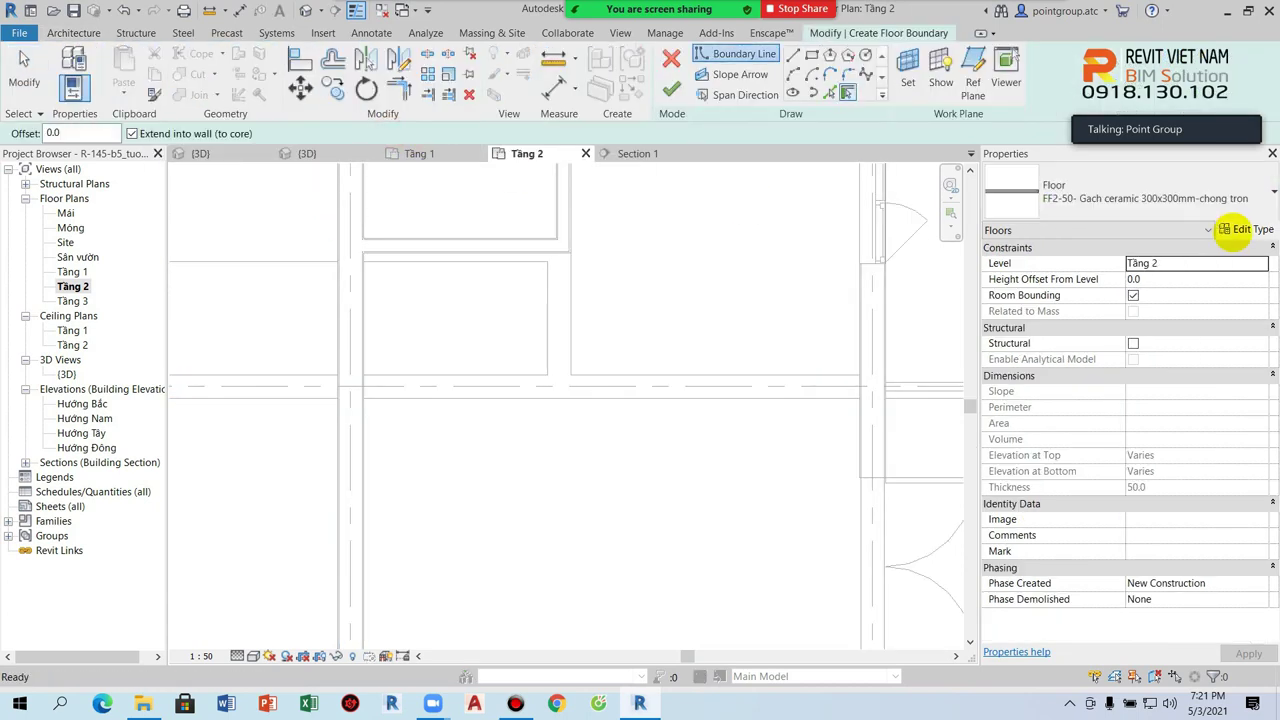
pyautogui.click(1243, 230)
pyautogui.click(811, 160)
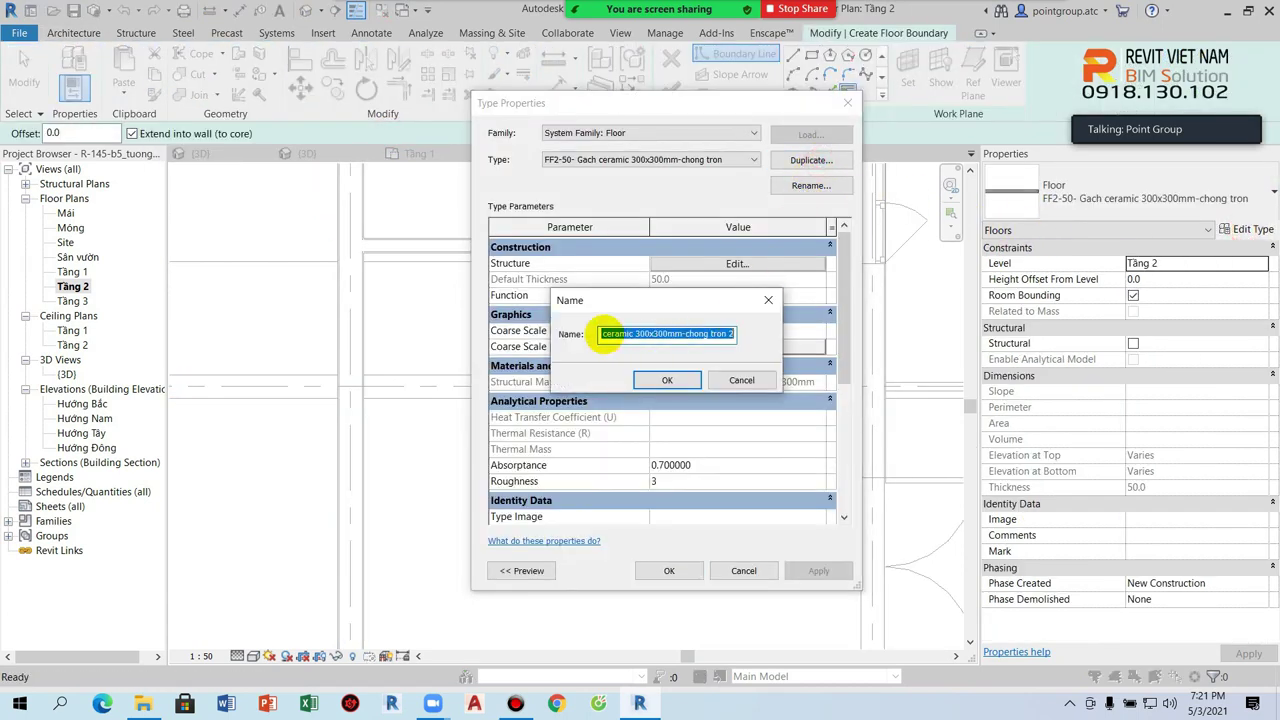
pyautogui.moveTo(655, 333); pyautogui.dragTo(600, 333)
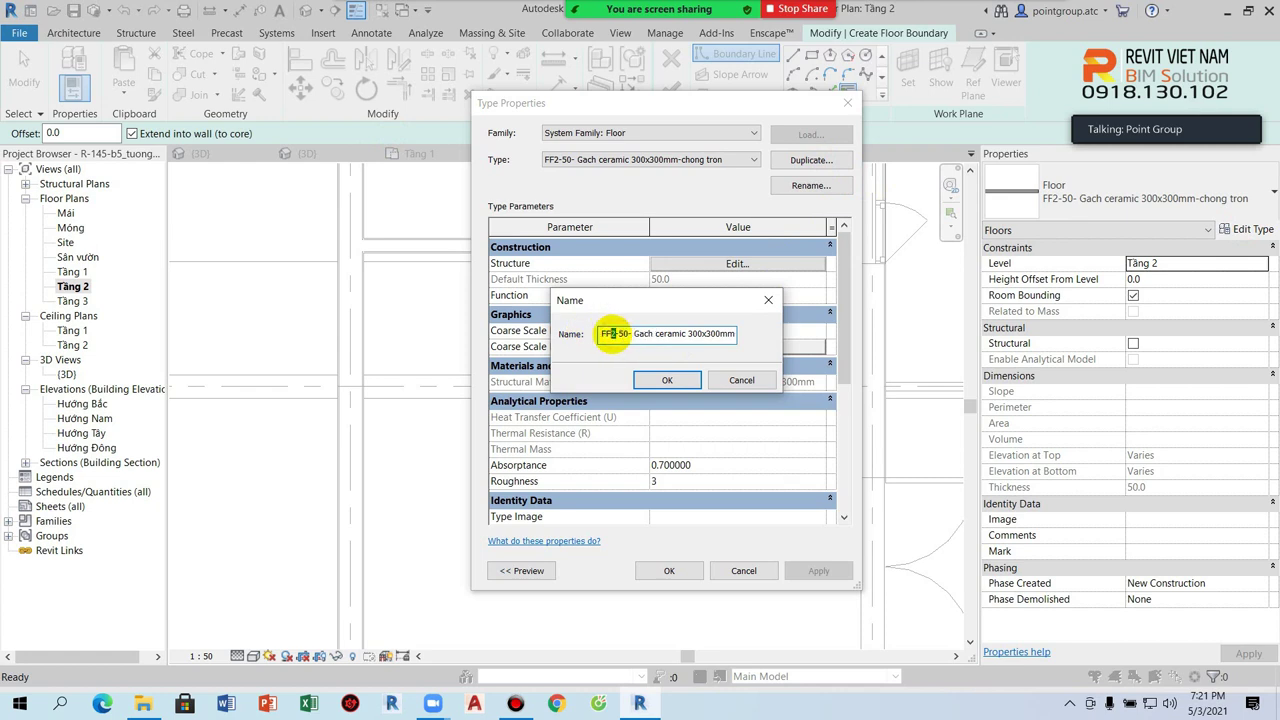
pyautogui.write('3')
pyautogui.doubleClick(705, 333)
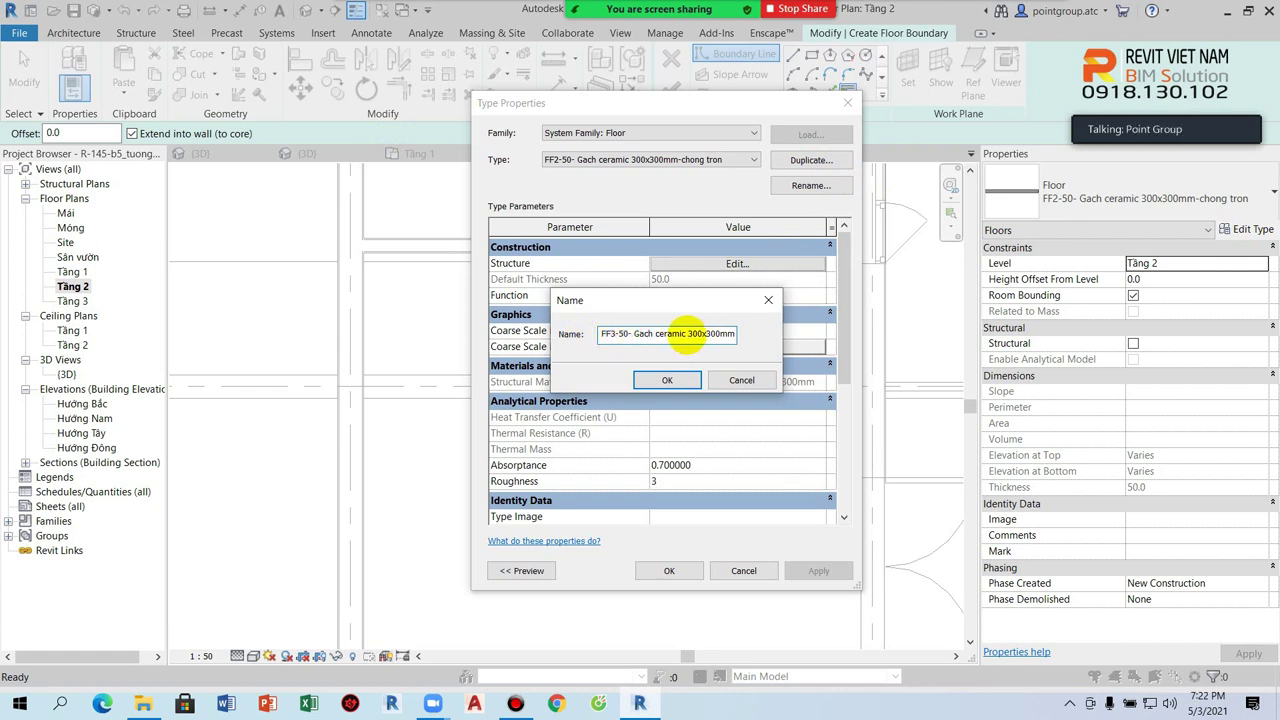
pyautogui.moveTo(632, 334); pyautogui.dragTo(755, 332)
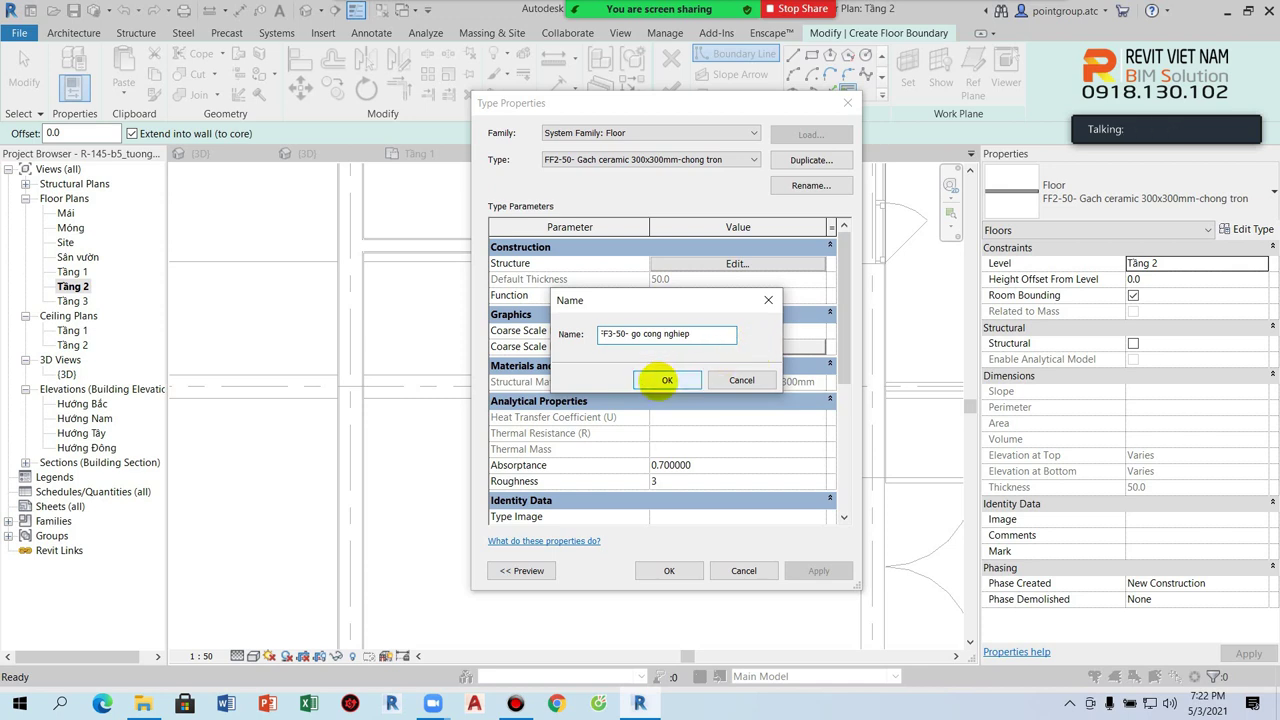
pyautogui.click(667, 380)
pyautogui.click(730, 263)
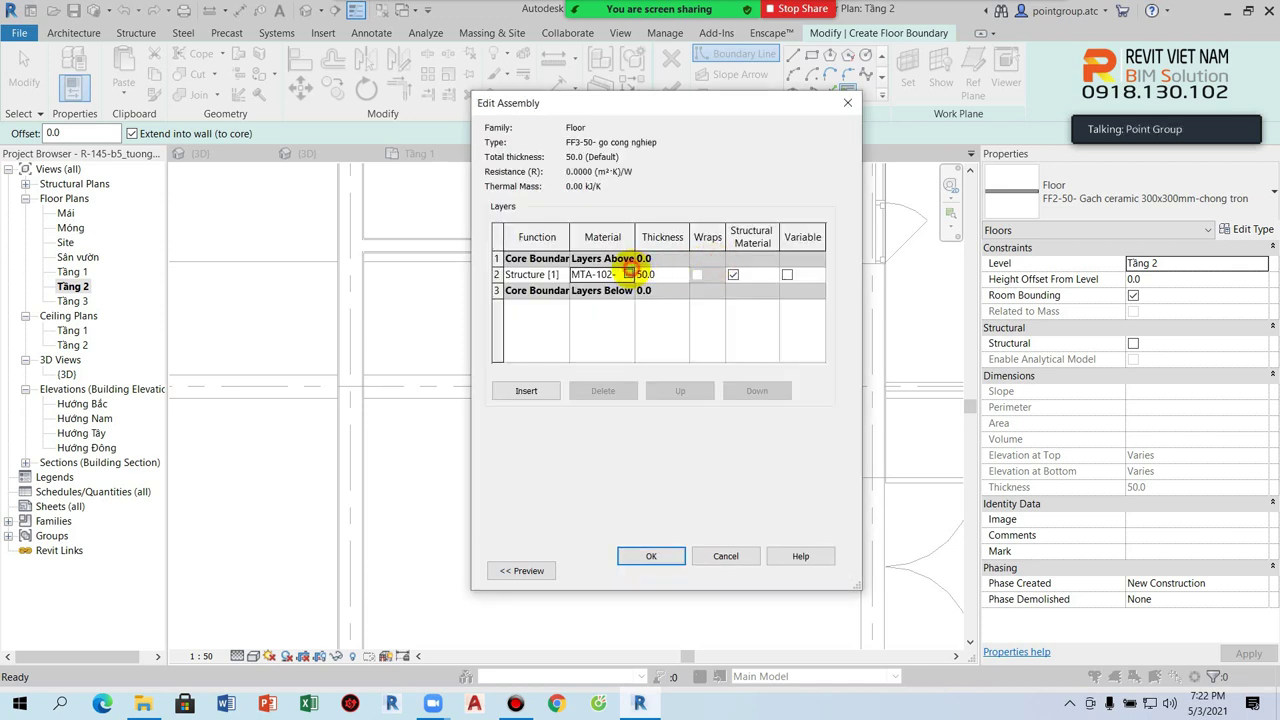
# Step: Duplicate material MTA-102 for the structure layer and begin renaming the copy
pyautogui.click(628, 273)
pyautogui.rightClick(377, 331)
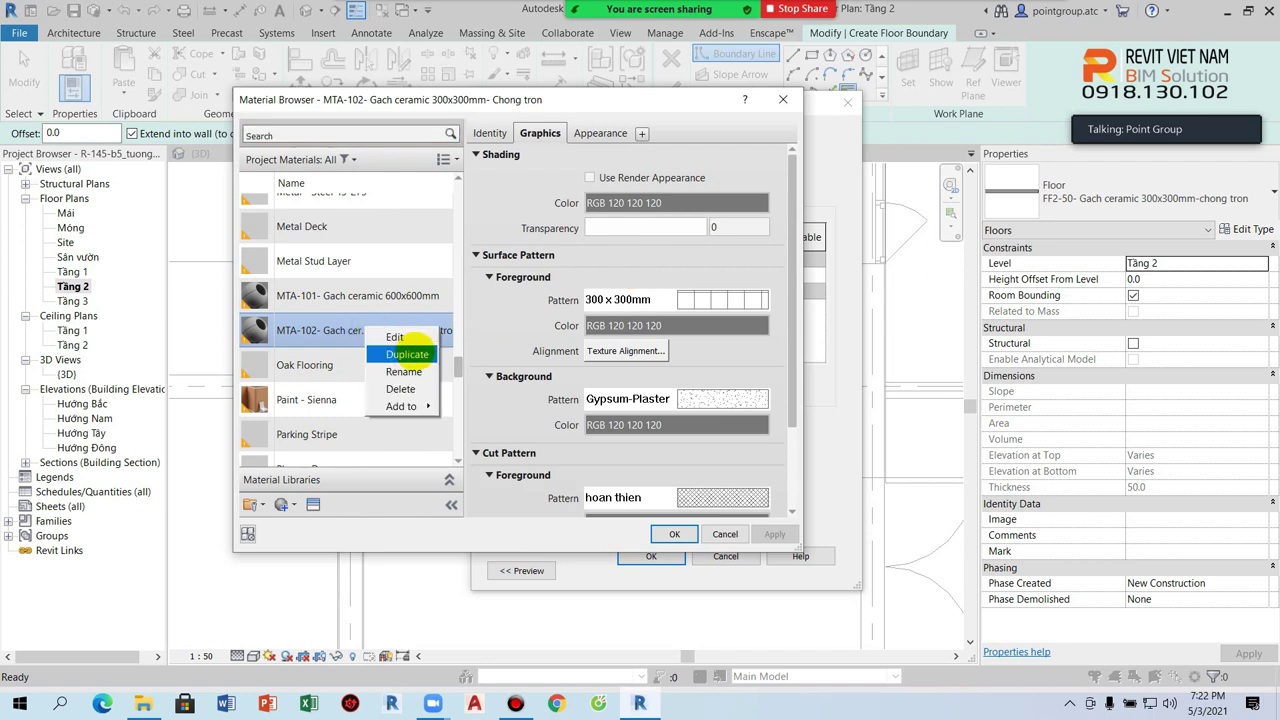
pyautogui.click(408, 354)
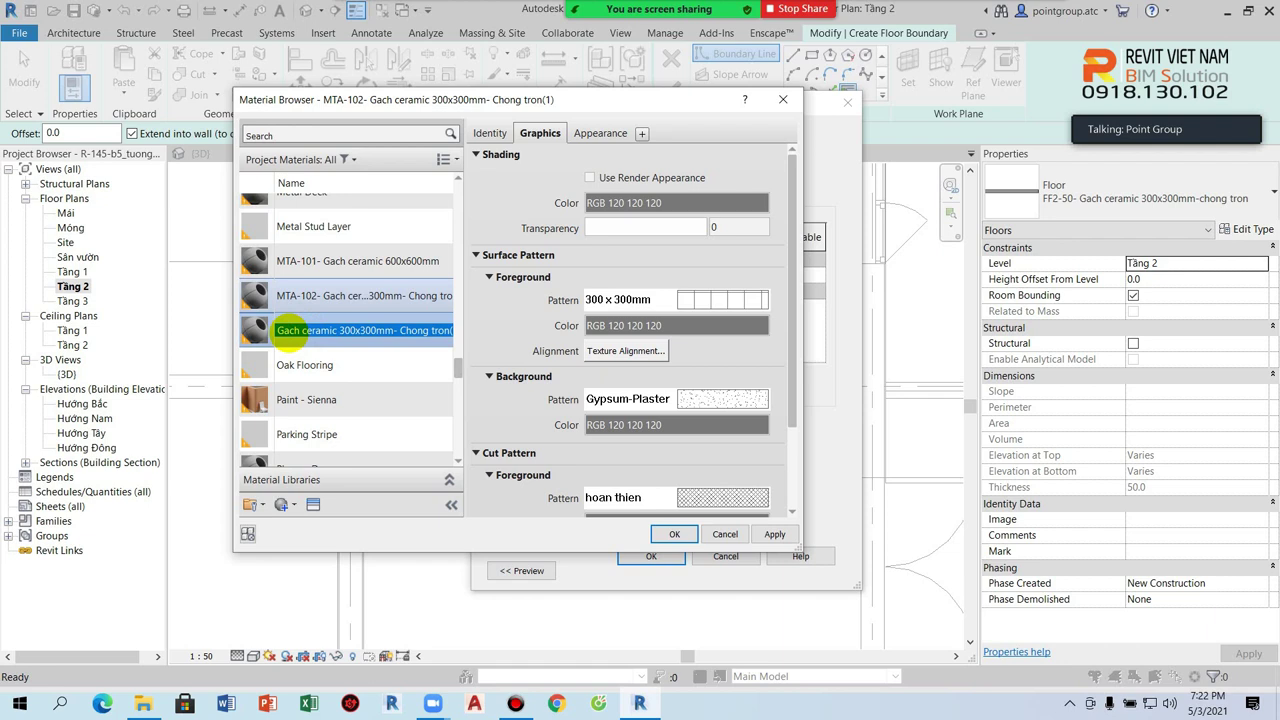
pyautogui.moveTo(284, 337); pyautogui.dragTo(466, 337)
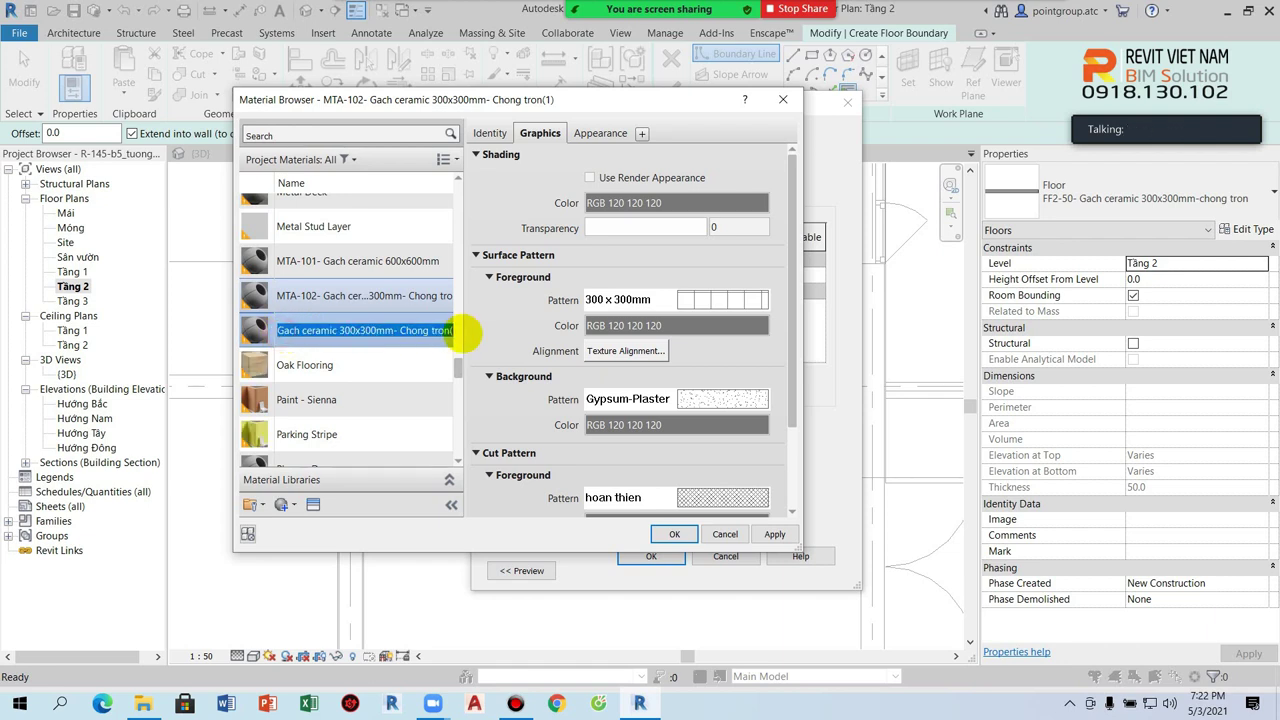
pyautogui.write('MTA-102- Go cong nghiep')
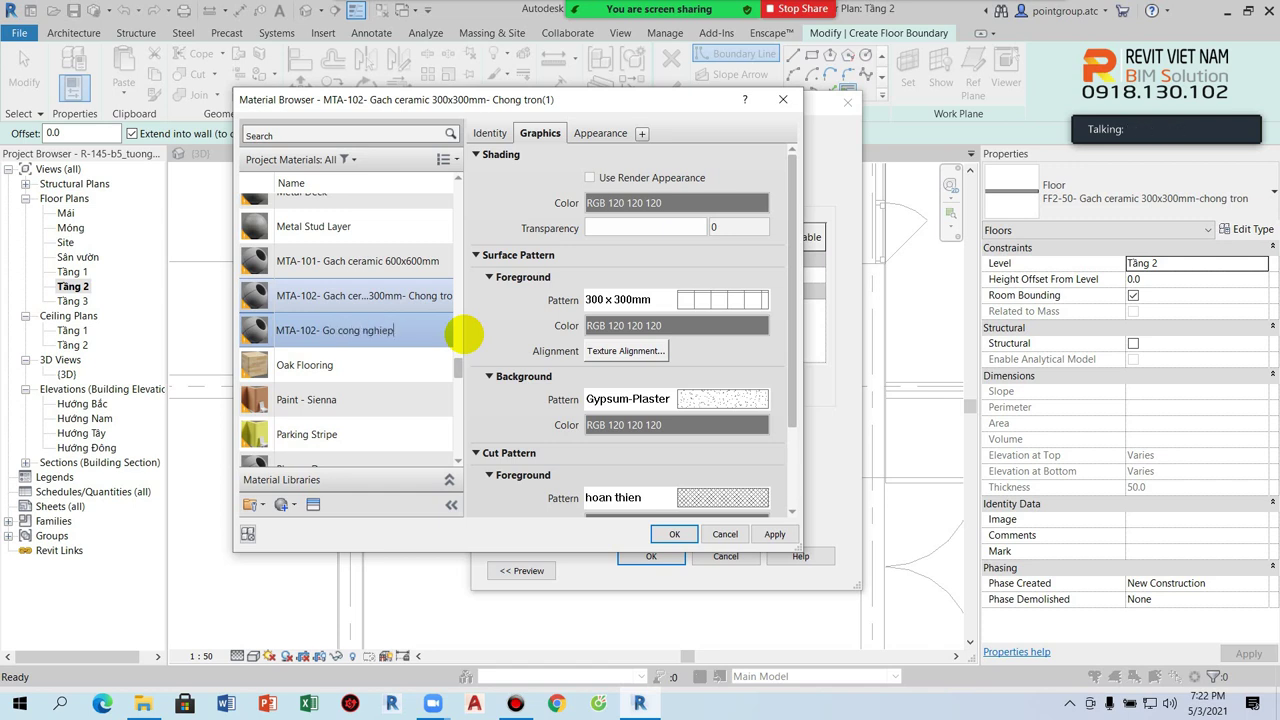
# Step: Set the copy's surface foreground to Wood Board Wide with no background pattern
pyautogui.click(710, 299)
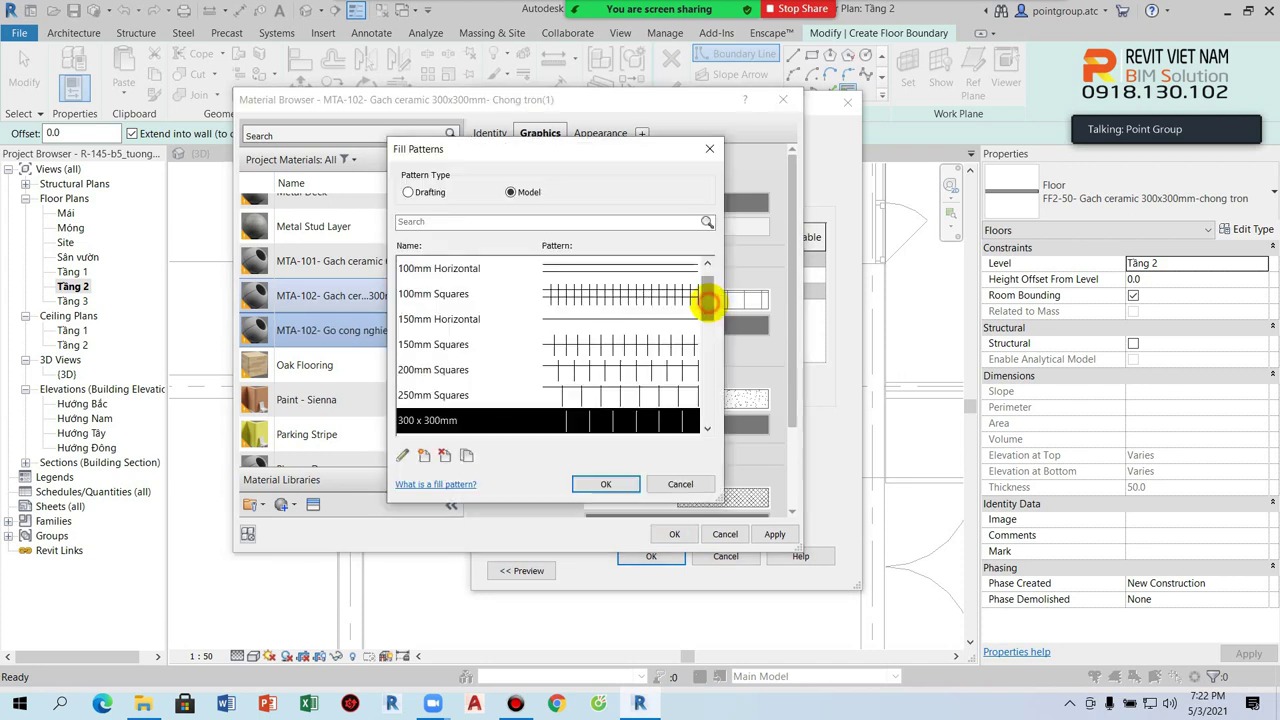
pyautogui.scroll(-5, 563, 340)
pyautogui.scroll(-1, 586, 391)
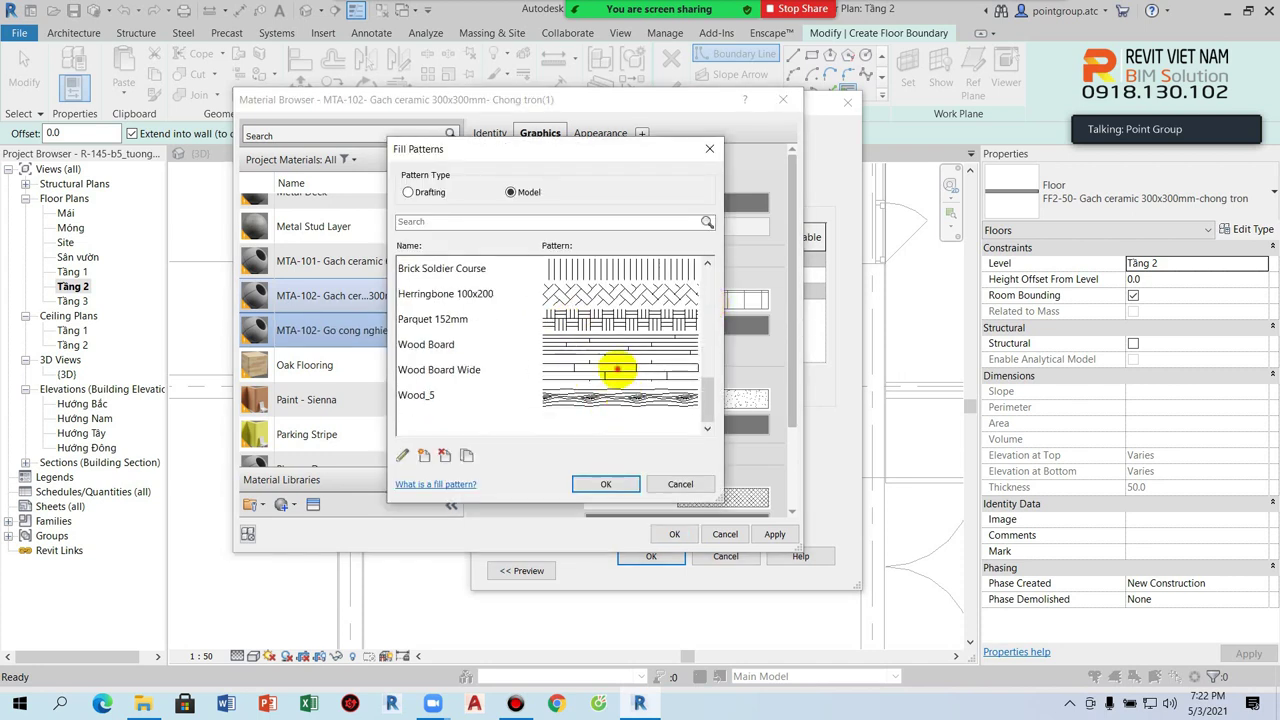
pyautogui.click(617, 371)
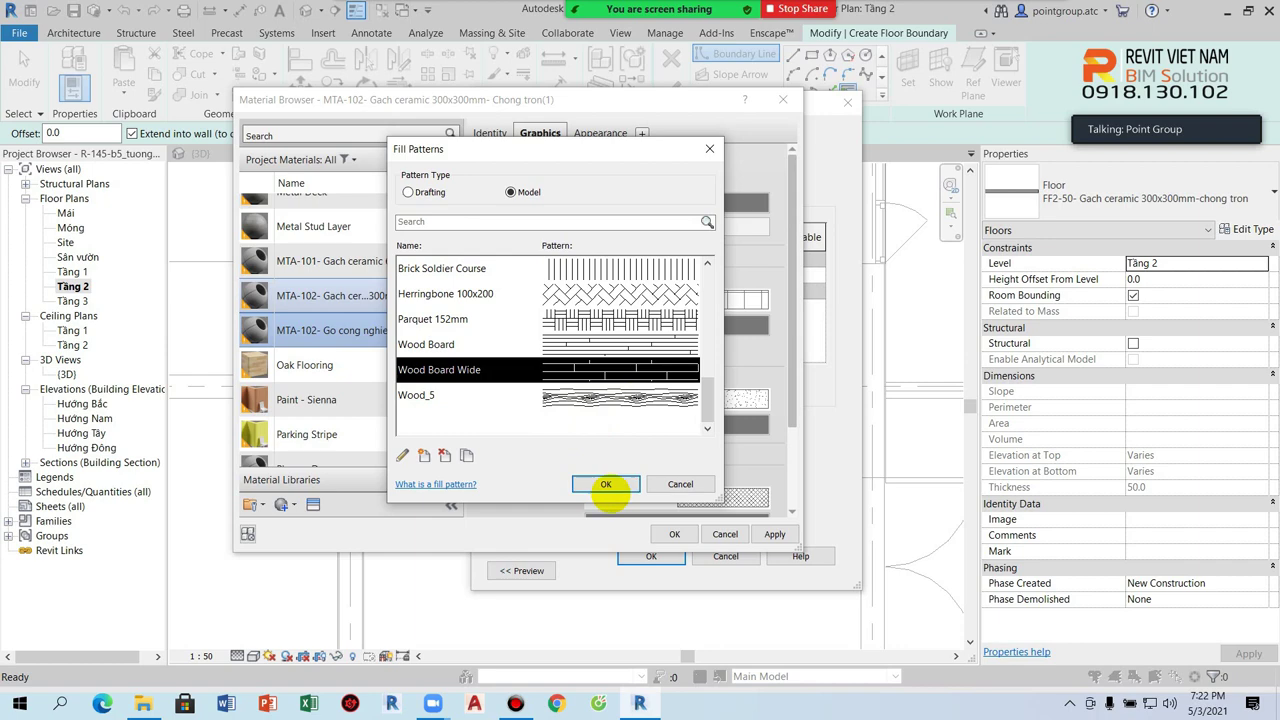
pyautogui.click(605, 484)
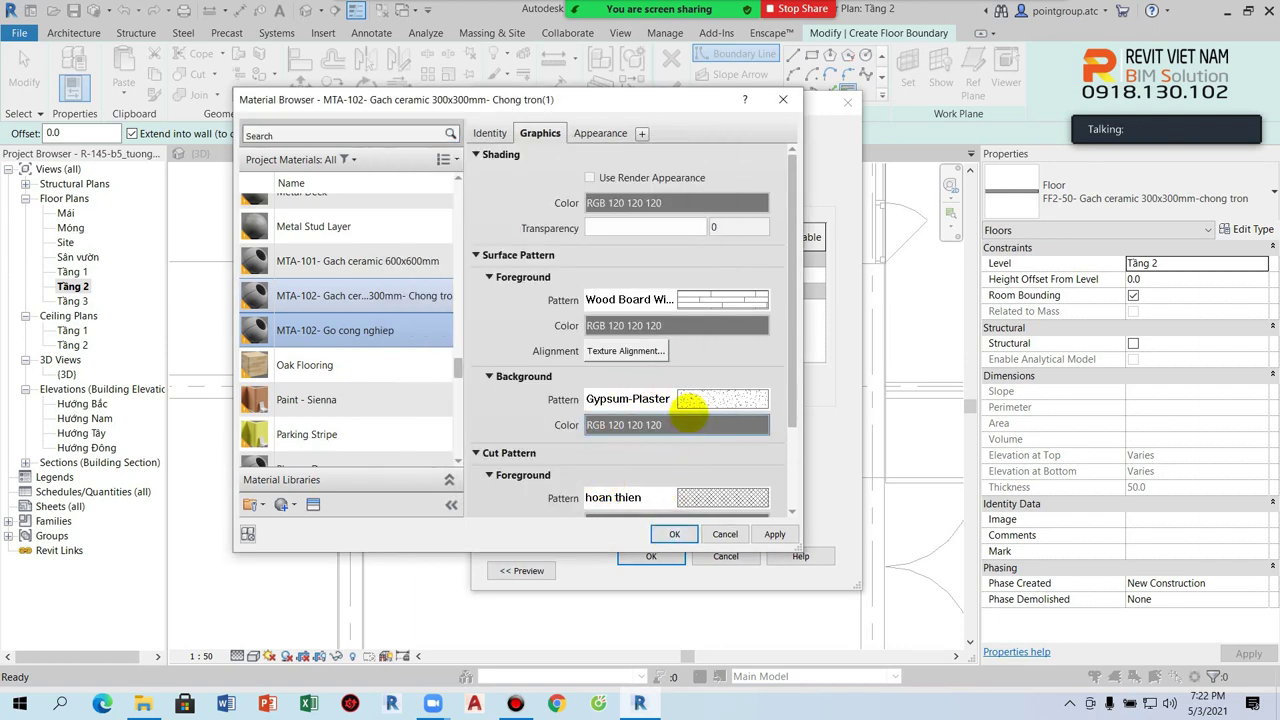
pyautogui.click(689, 398)
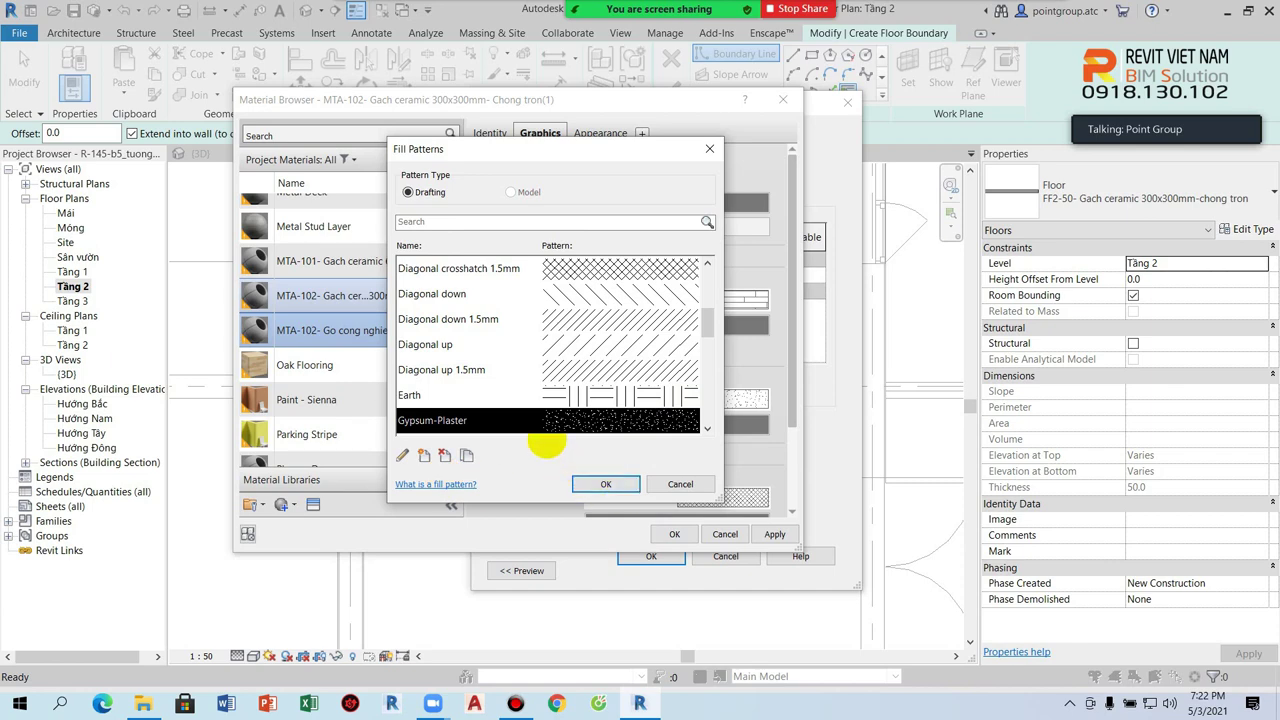
pyautogui.scroll(-5, 529, 349)
pyautogui.scroll(2, 529, 349)
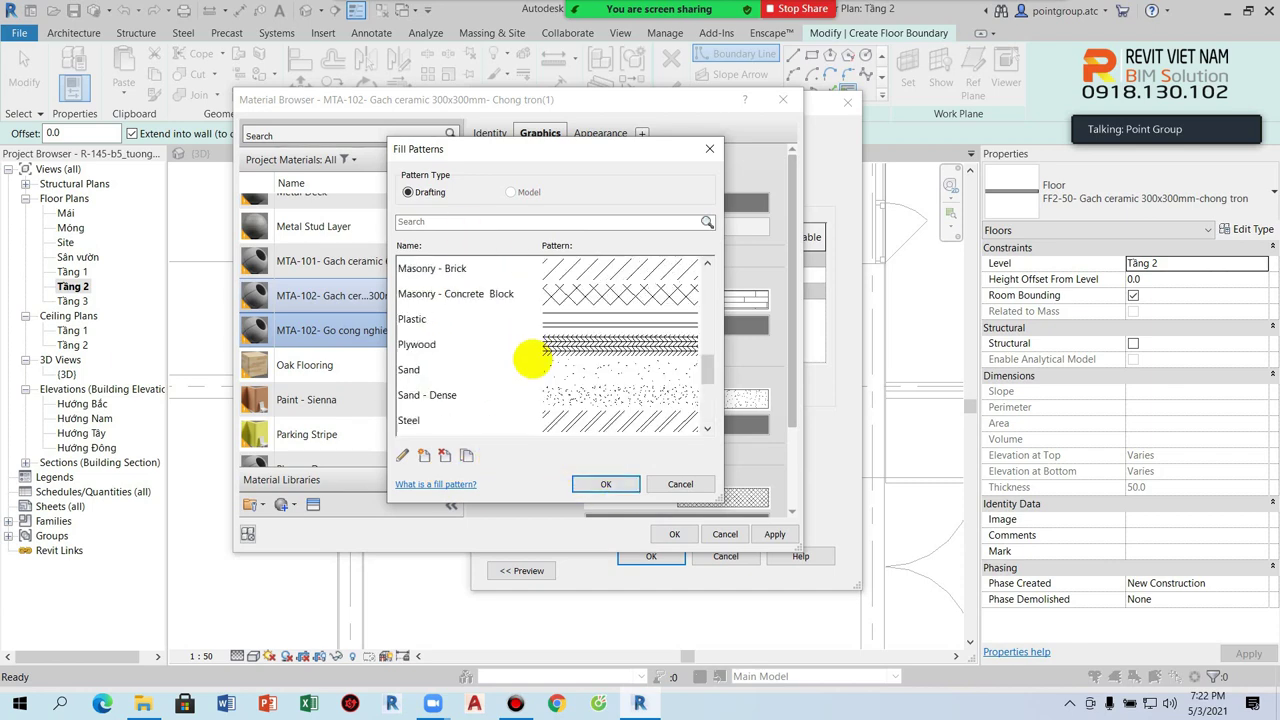
pyautogui.scroll(5, 530, 360)
pyautogui.click(447, 270)
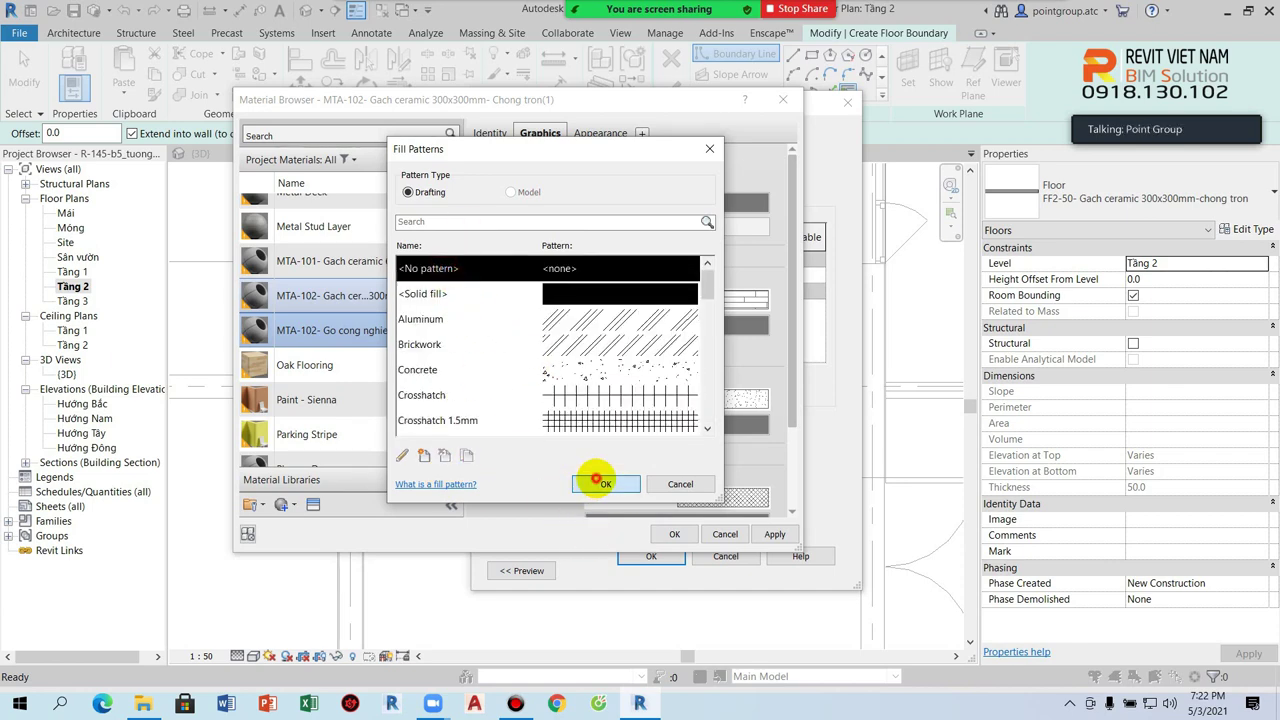
pyautogui.click(603, 484)
pyautogui.click(674, 534)
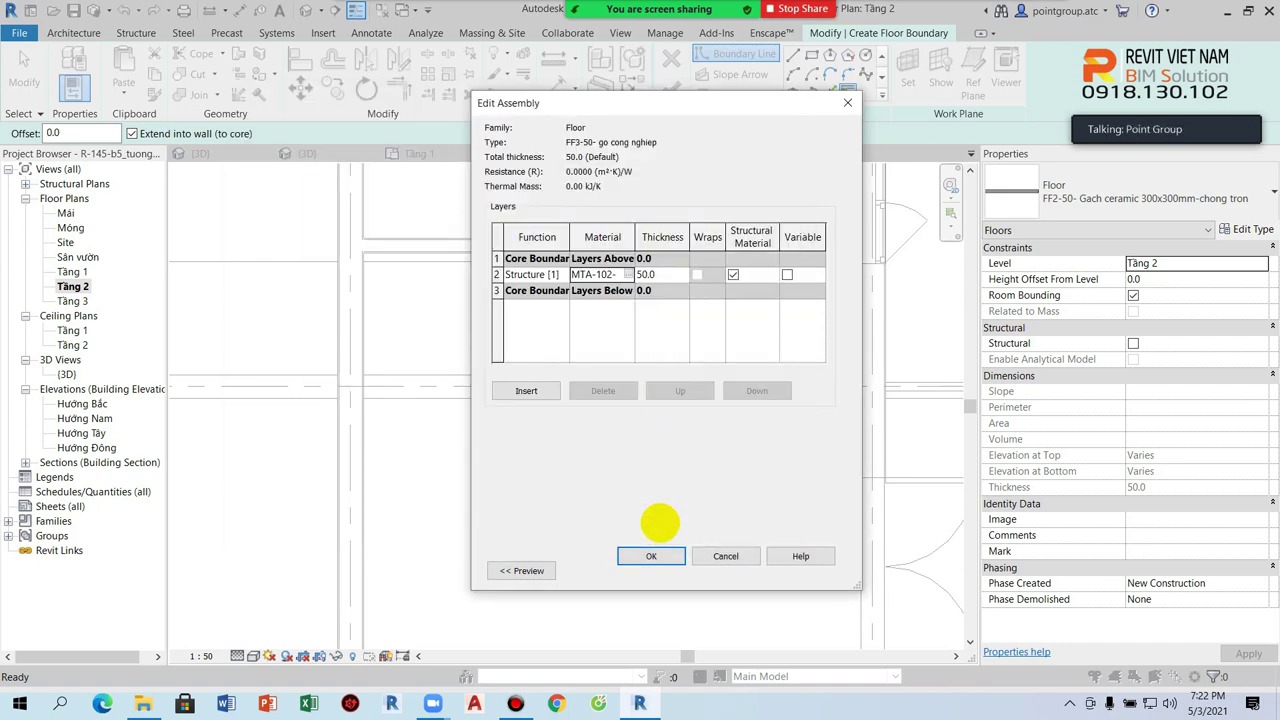
# Step: Rename the wood material MTA-103- Go cong nghiep and apply it to the FF3-50 floor type
pyautogui.click(626, 274)
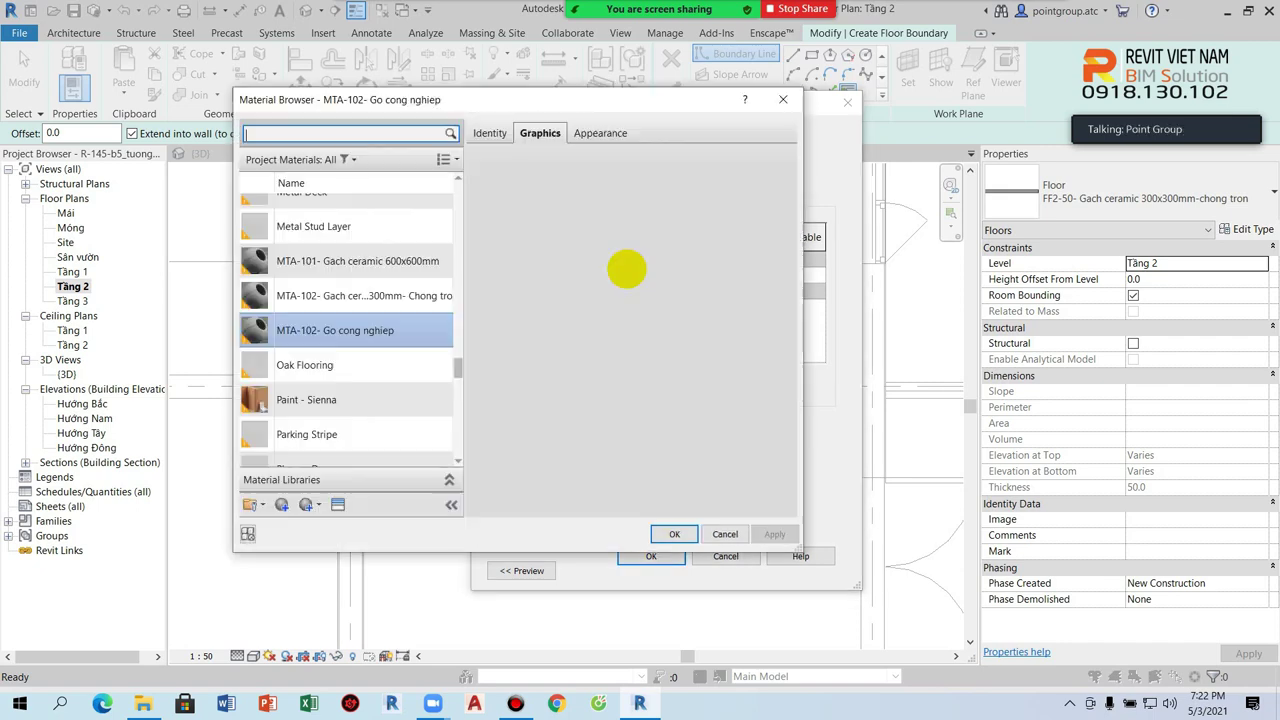
pyautogui.rightClick(296, 334)
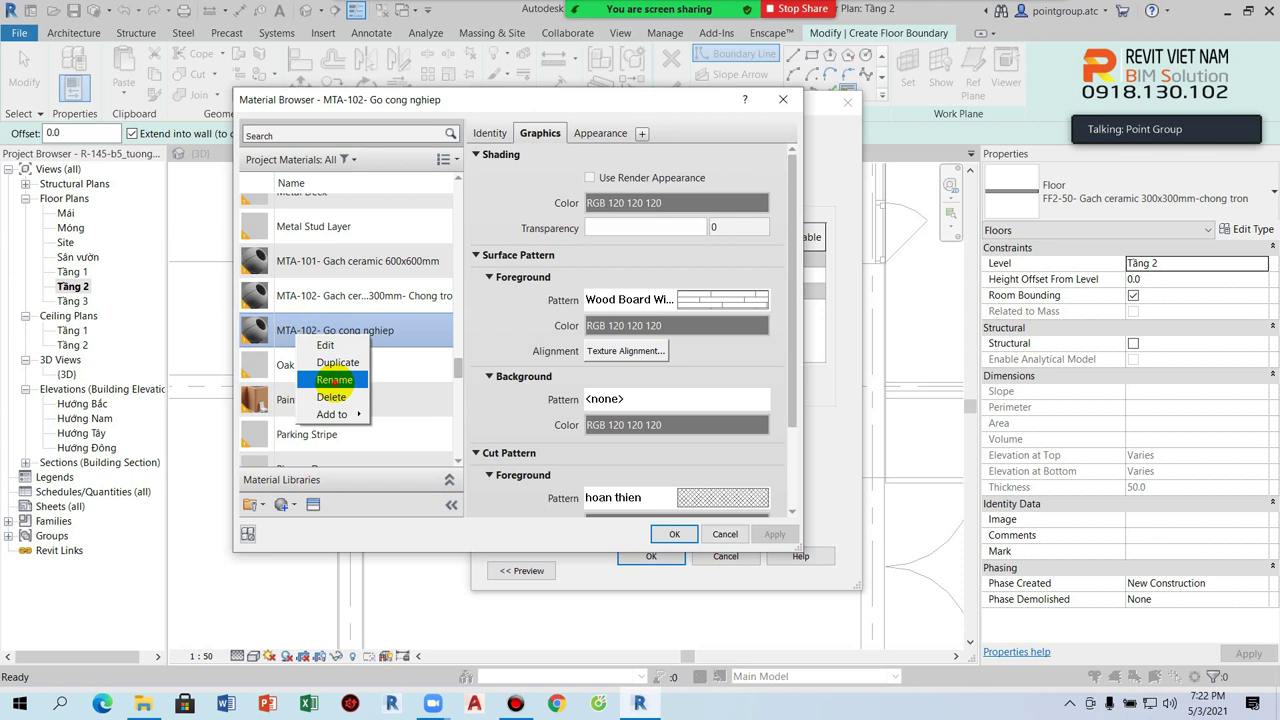
pyautogui.click(334, 379)
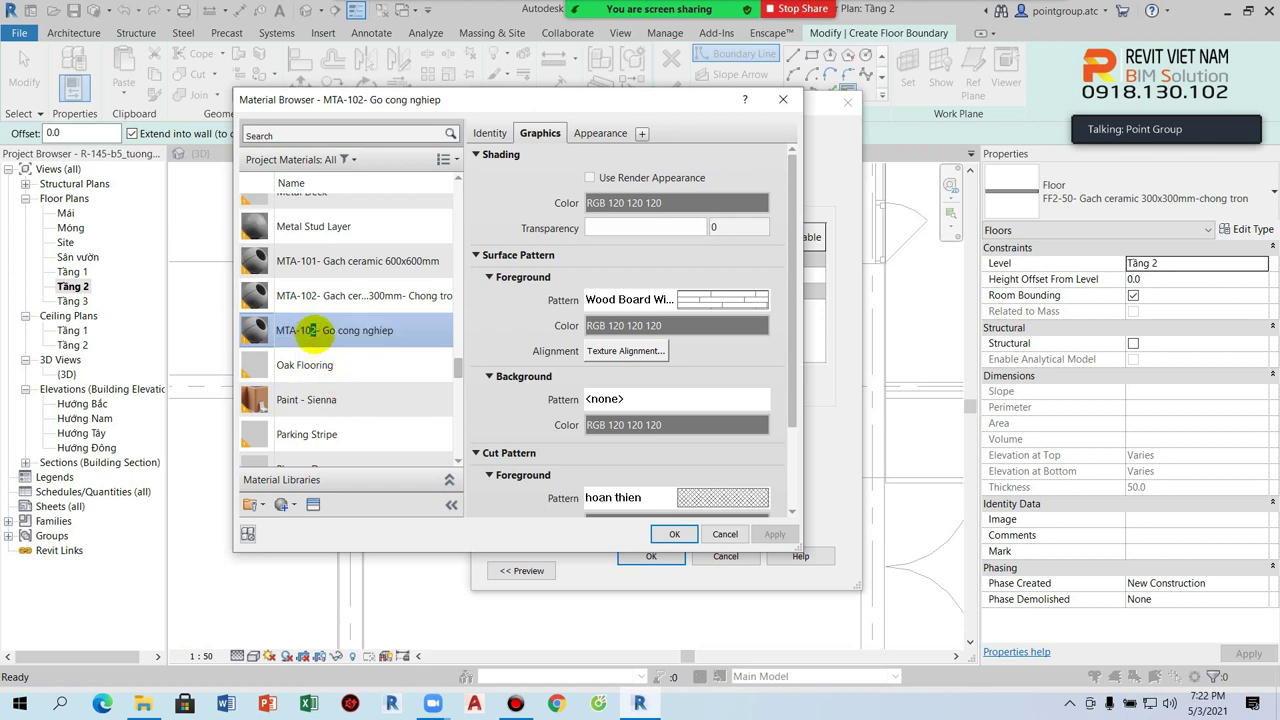
pyautogui.write('3')
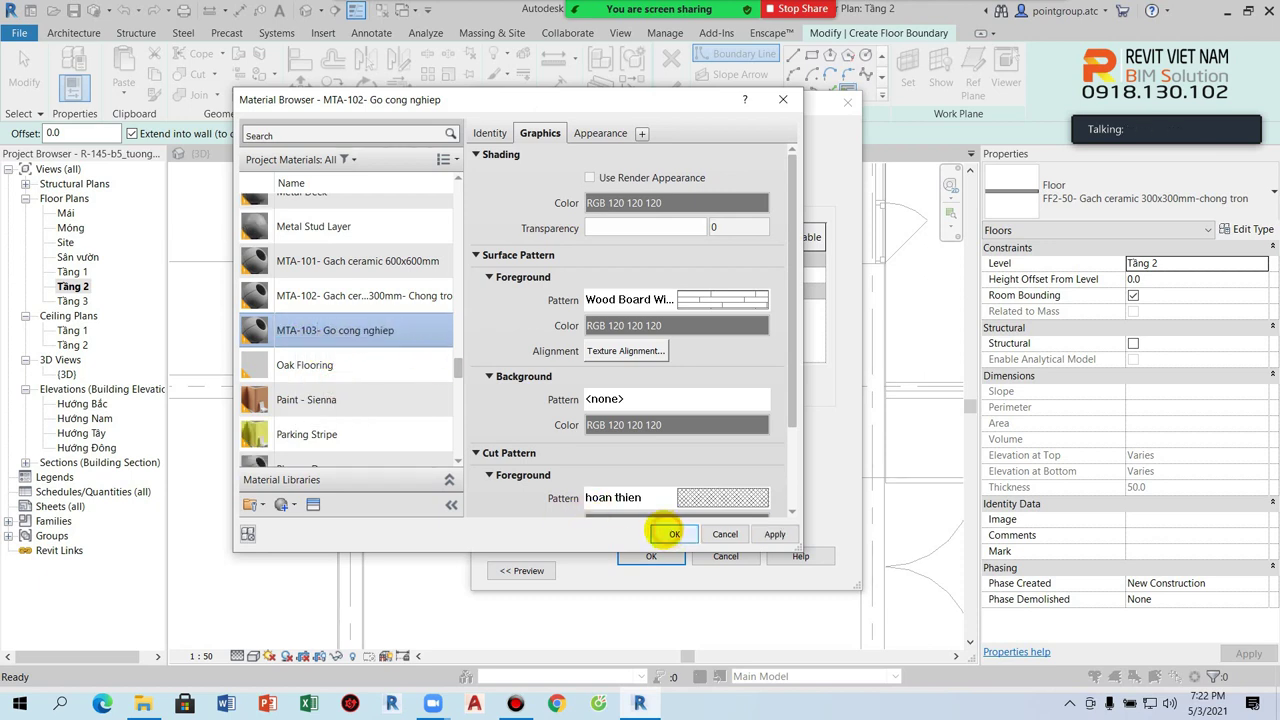
pyautogui.click(672, 533)
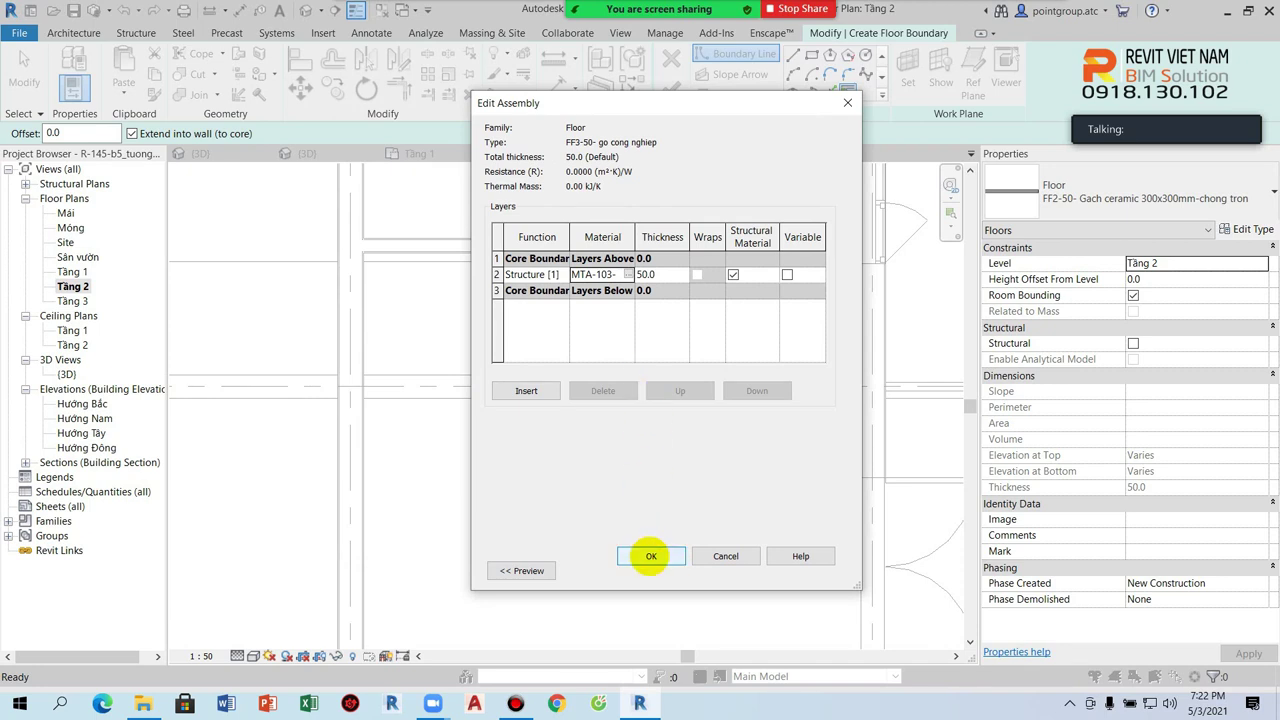
pyautogui.click(651, 555)
pyautogui.click(669, 570)
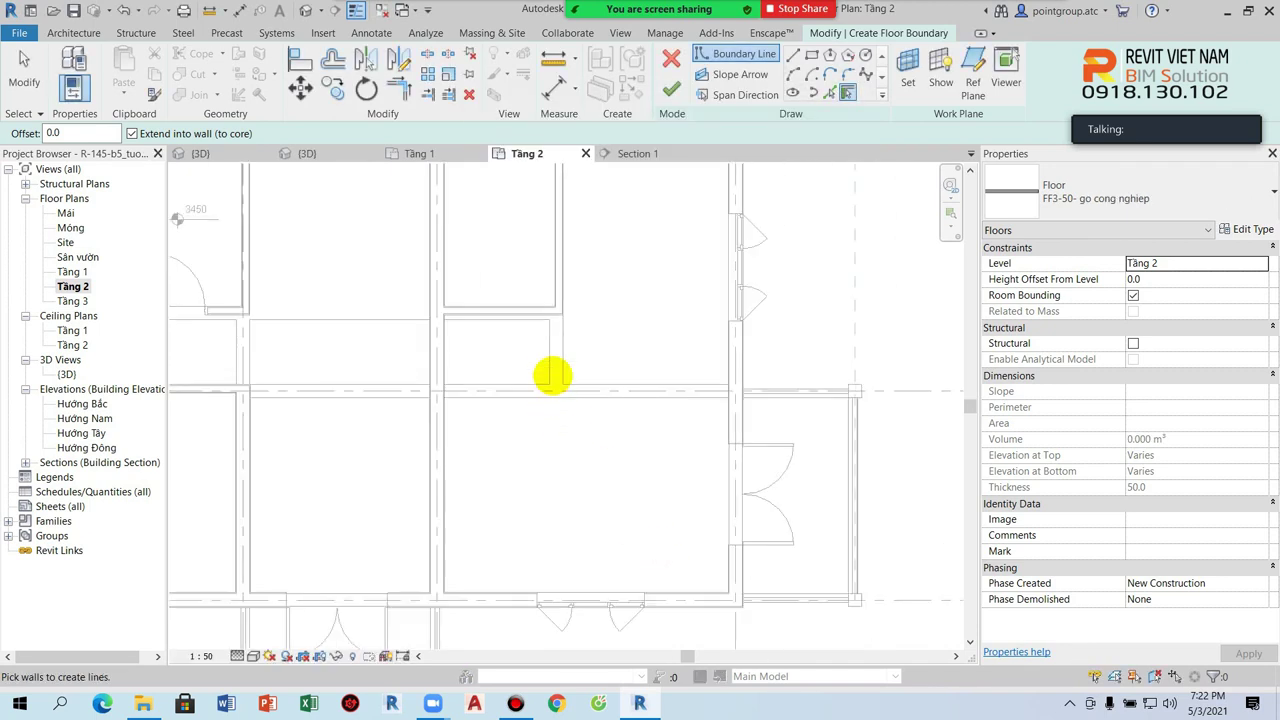
# Step: Pick the bottom, right, left interior, short horizontal and top walls as floor boundary lines
pyautogui.click(658, 591)
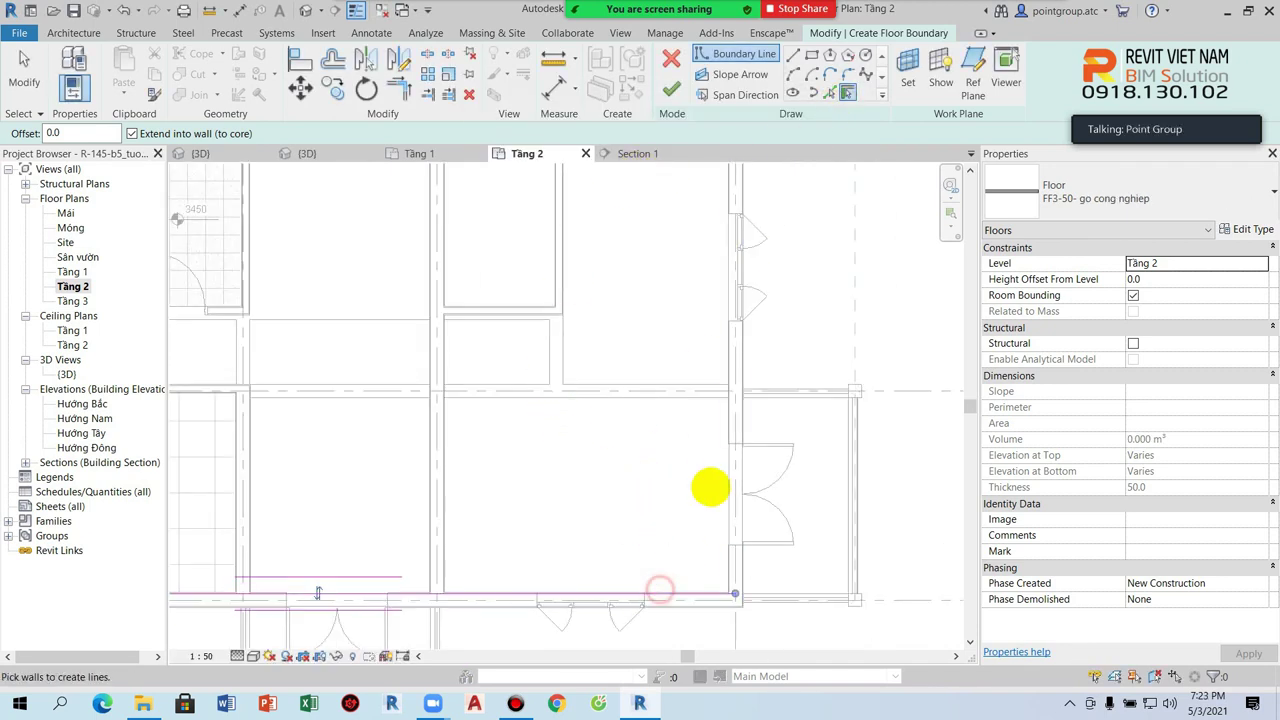
pyautogui.click(726, 420)
pyautogui.click(443, 371)
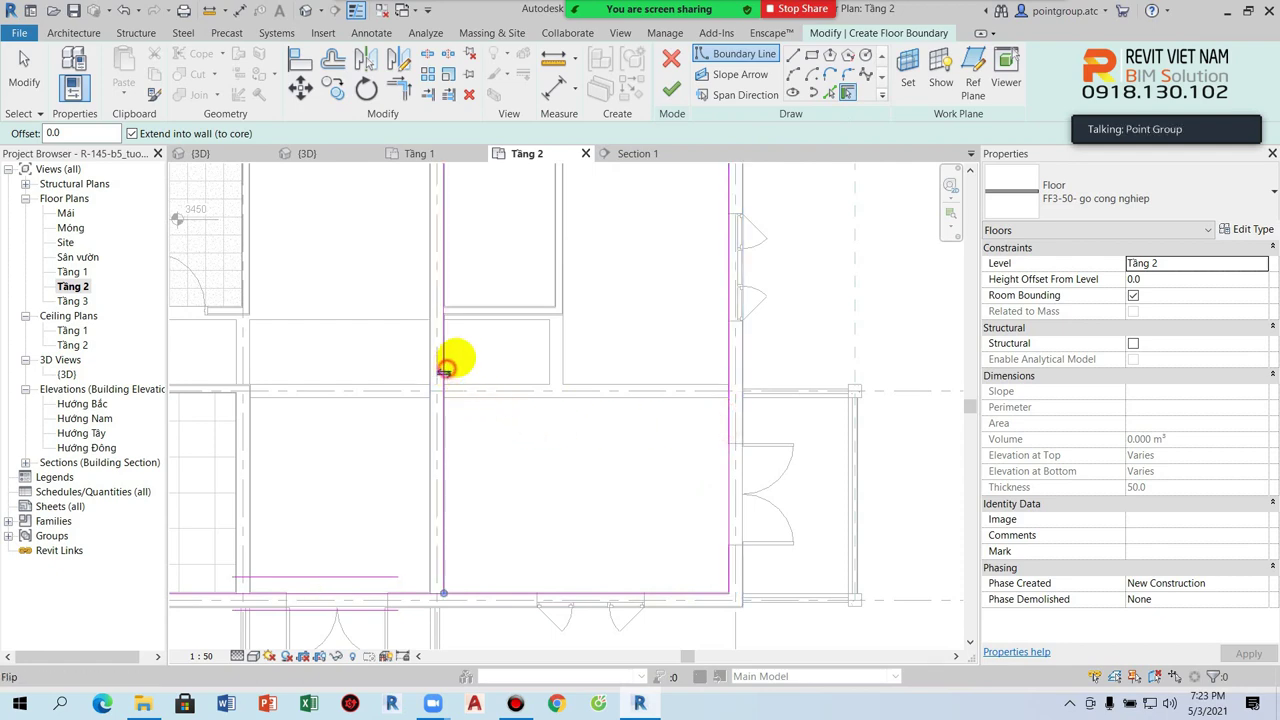
pyautogui.click(488, 316)
pyautogui.moveTo(560, 251); pyautogui.dragTo(623, 371, button='middle')
pyautogui.click(623, 335)
# Step: Trim the boundary lines into clean corners with TR, removing stray overhangs at the lower-left
pyautogui.press('t')
pyautogui.press('r')
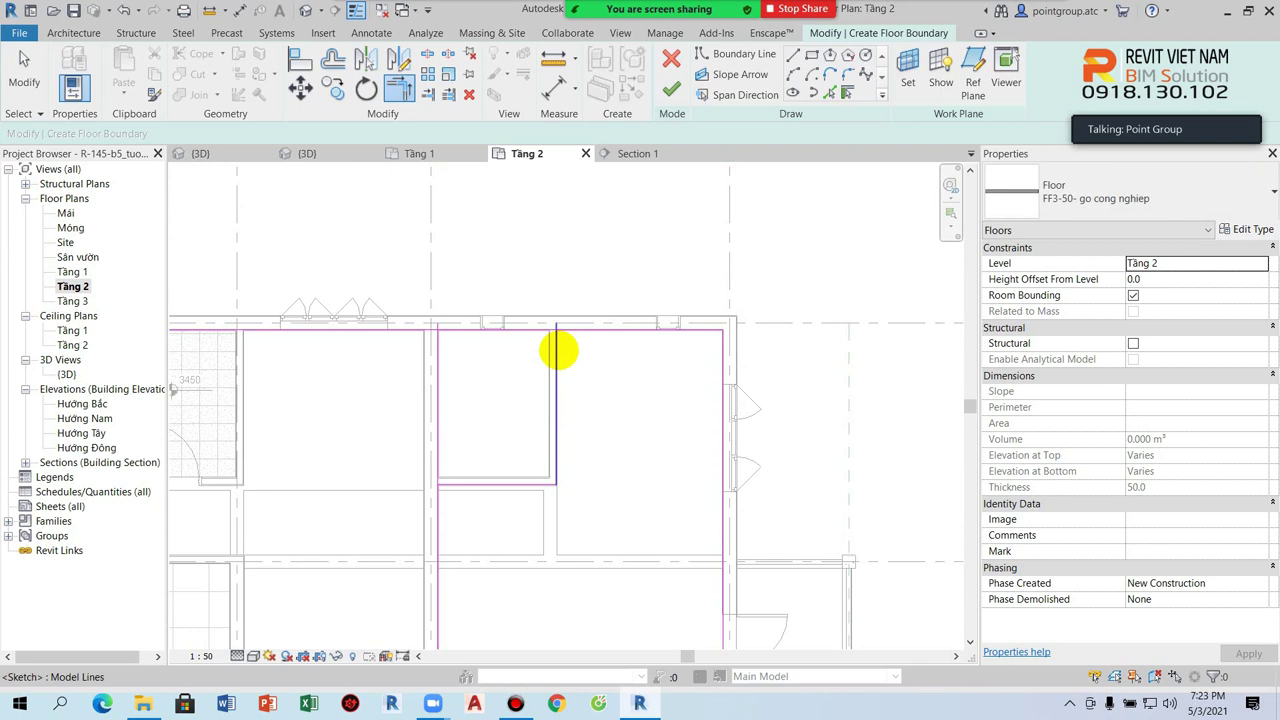
pyautogui.click(457, 486)
pyautogui.click(437, 510)
pyautogui.moveTo(446, 491); pyautogui.dragTo(474, 407, button='middle')
pyautogui.click(401, 409)
pyautogui.click(391, 398)
pyautogui.moveTo(651, 371); pyautogui.dragTo(624, 536, button='middle')
pyautogui.scroll(3, 627, 218)
pyautogui.moveTo(626, 217); pyautogui.dragTo(414, 340, button='middle')
pyautogui.scroll(1, 414, 340)
pyautogui.press('Escape')
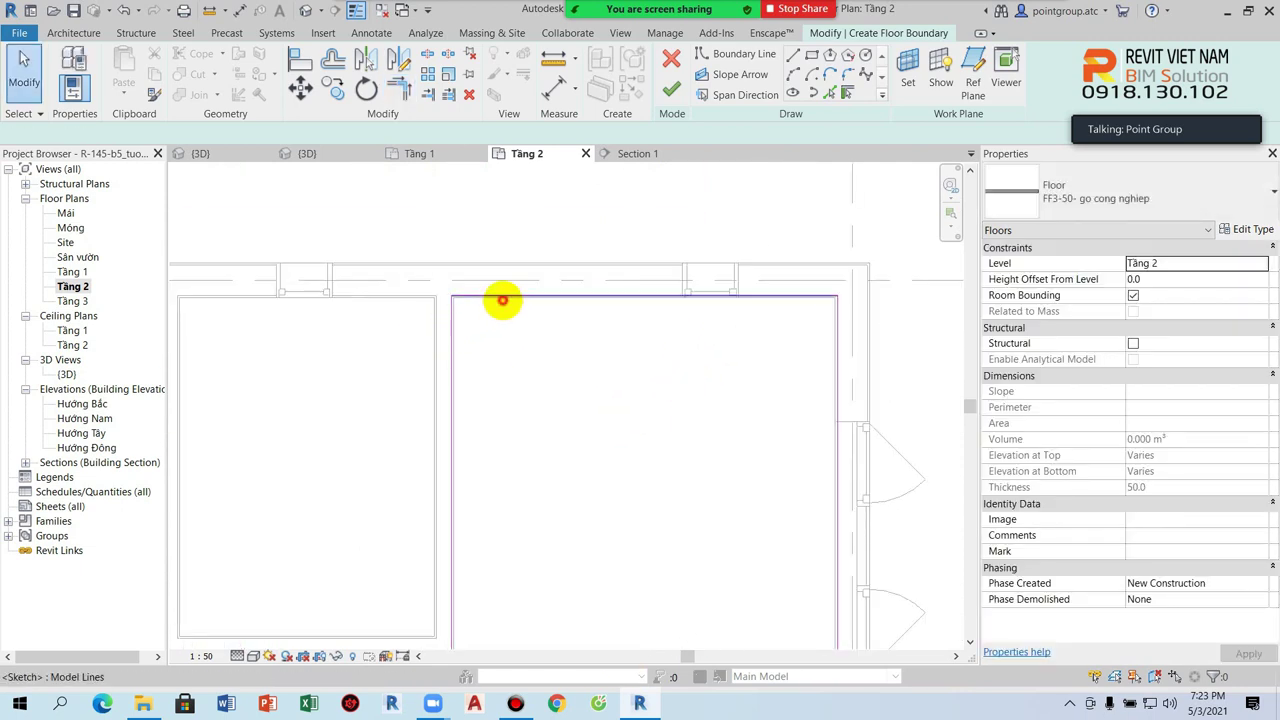
# Step: Check the boundary's alignment and Tab-select the whole chain of boundary lines
pyautogui.click(501, 296)
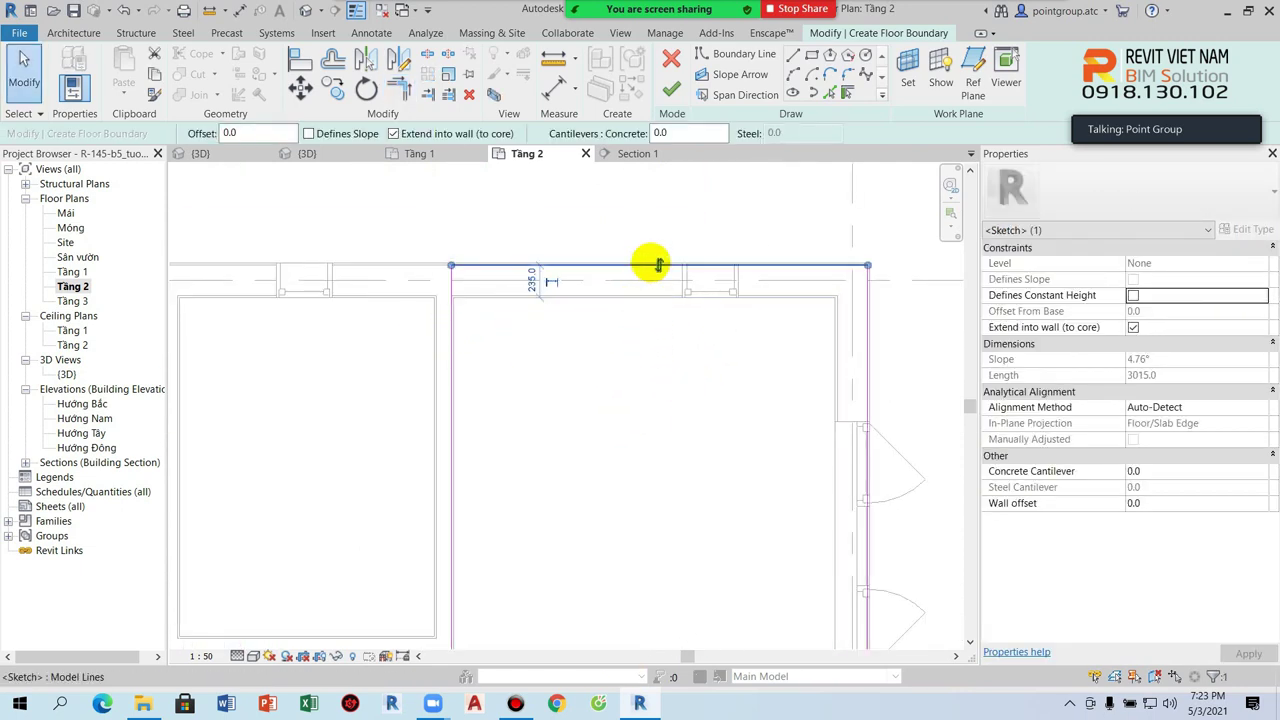
pyautogui.click(622, 353)
pyautogui.scroll(2, 485, 305)
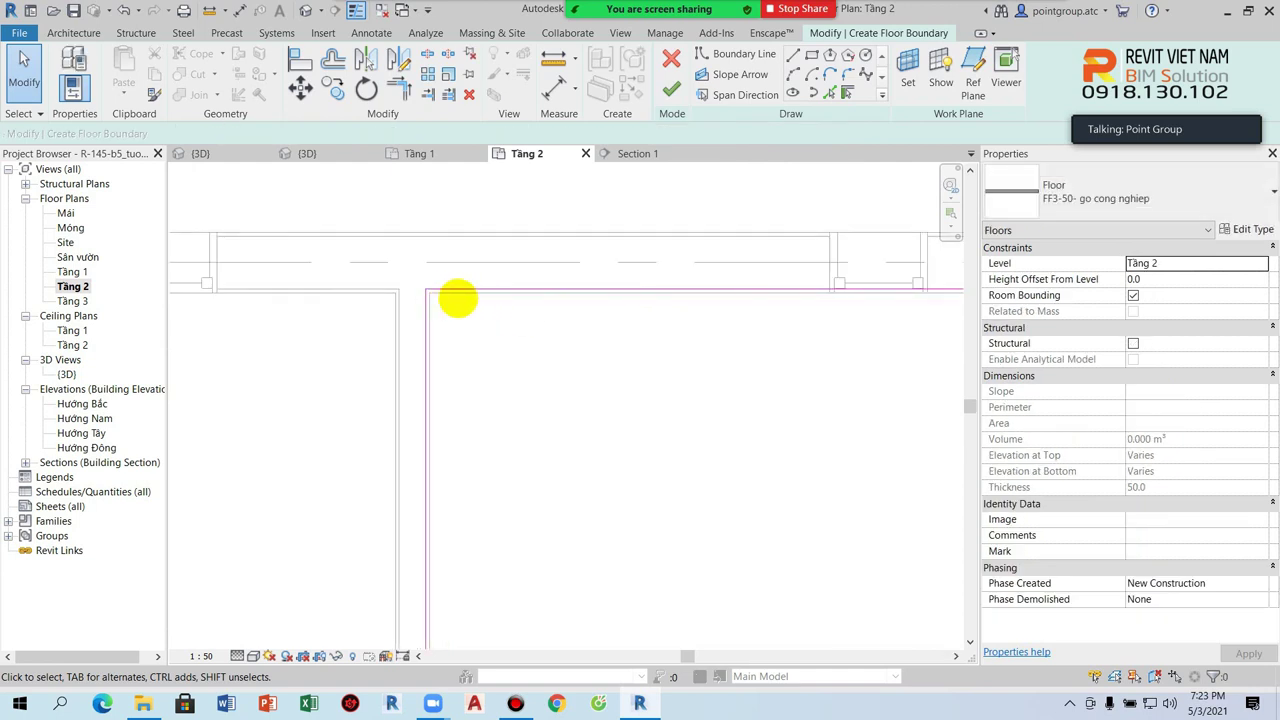
pyautogui.scroll(-1, 450, 320)
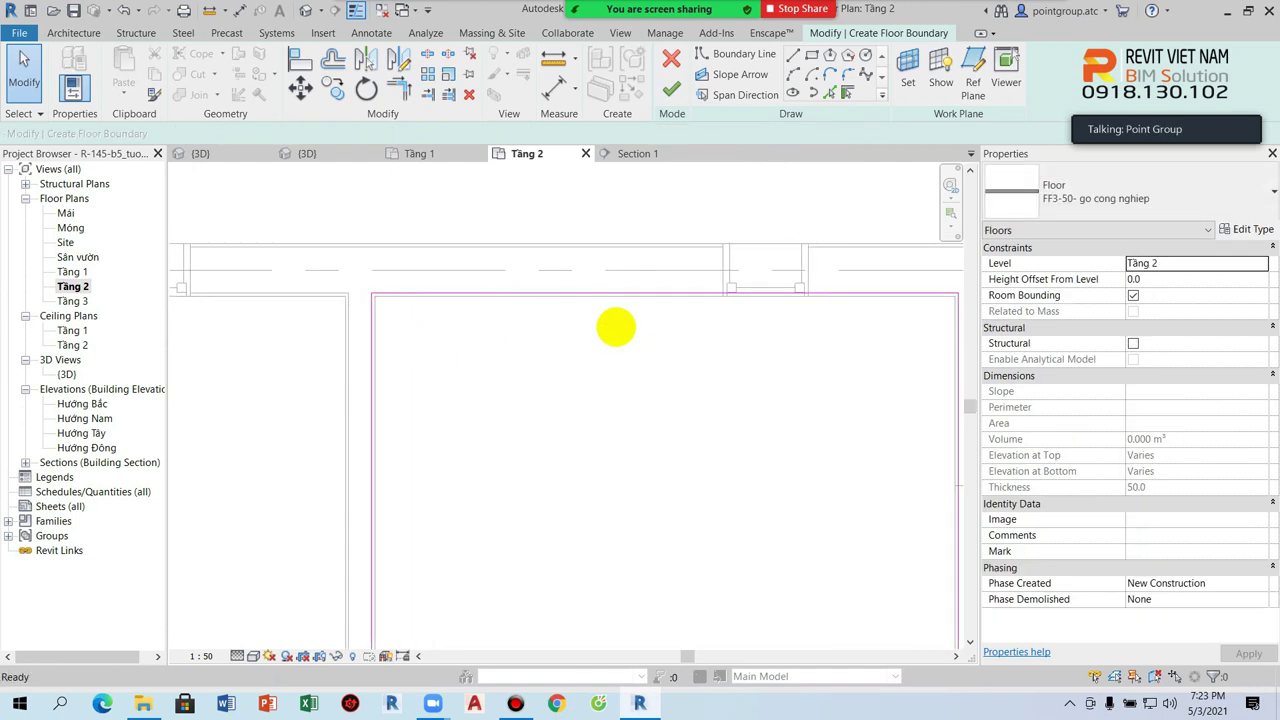
pyautogui.press('l')
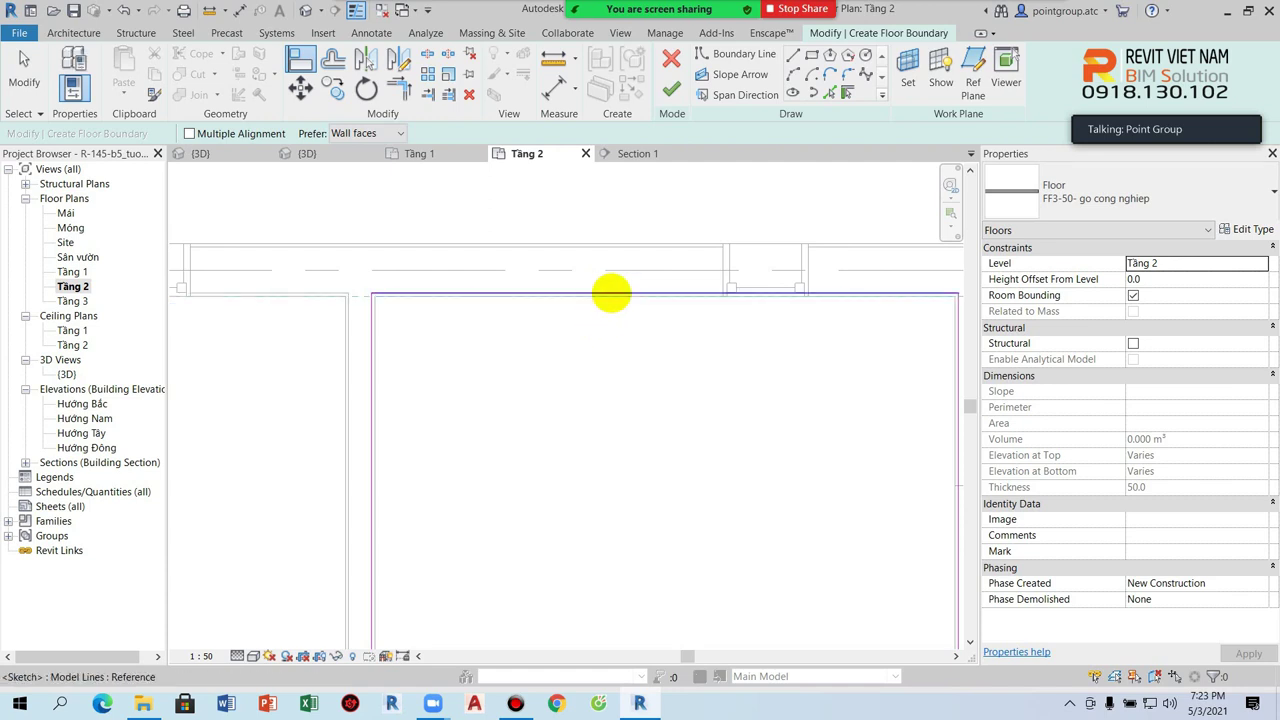
pyautogui.press('Escape')
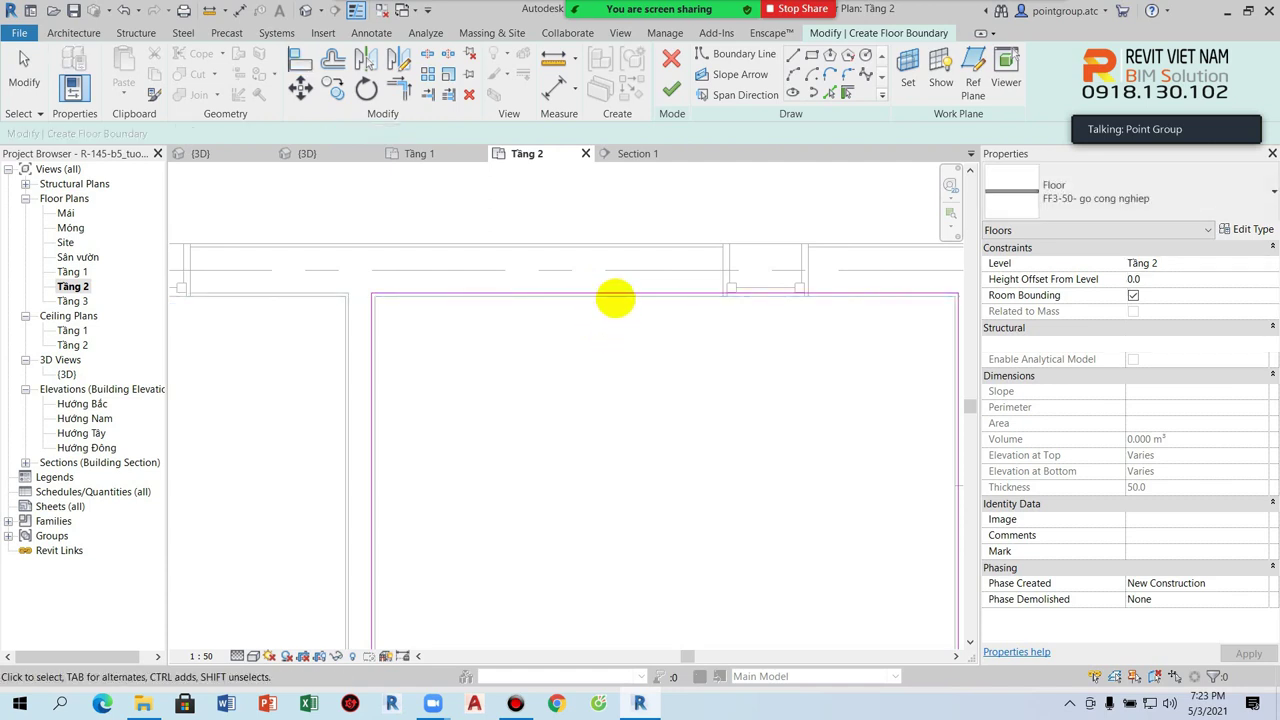
pyautogui.press('Tab')
pyautogui.click(614, 293)
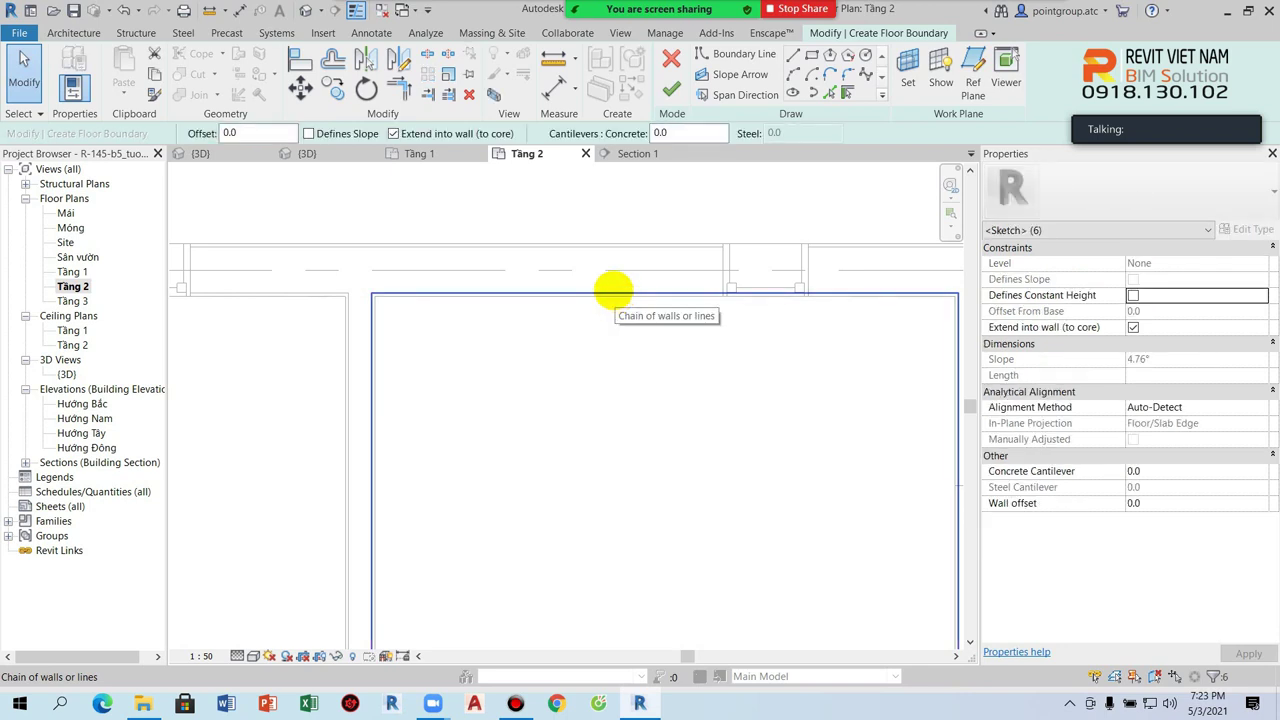
pyautogui.press('Escape')
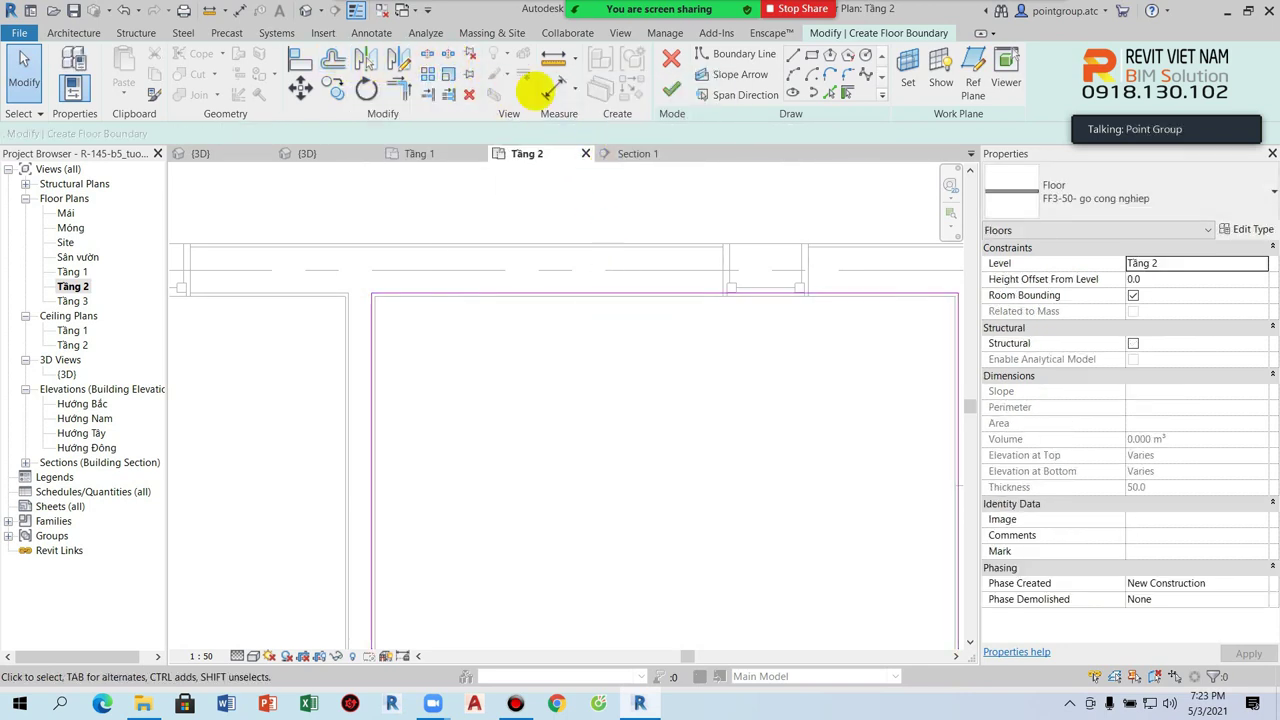
# Step: Offset the top and left boundary lines by 15
pyautogui.click(333, 58)
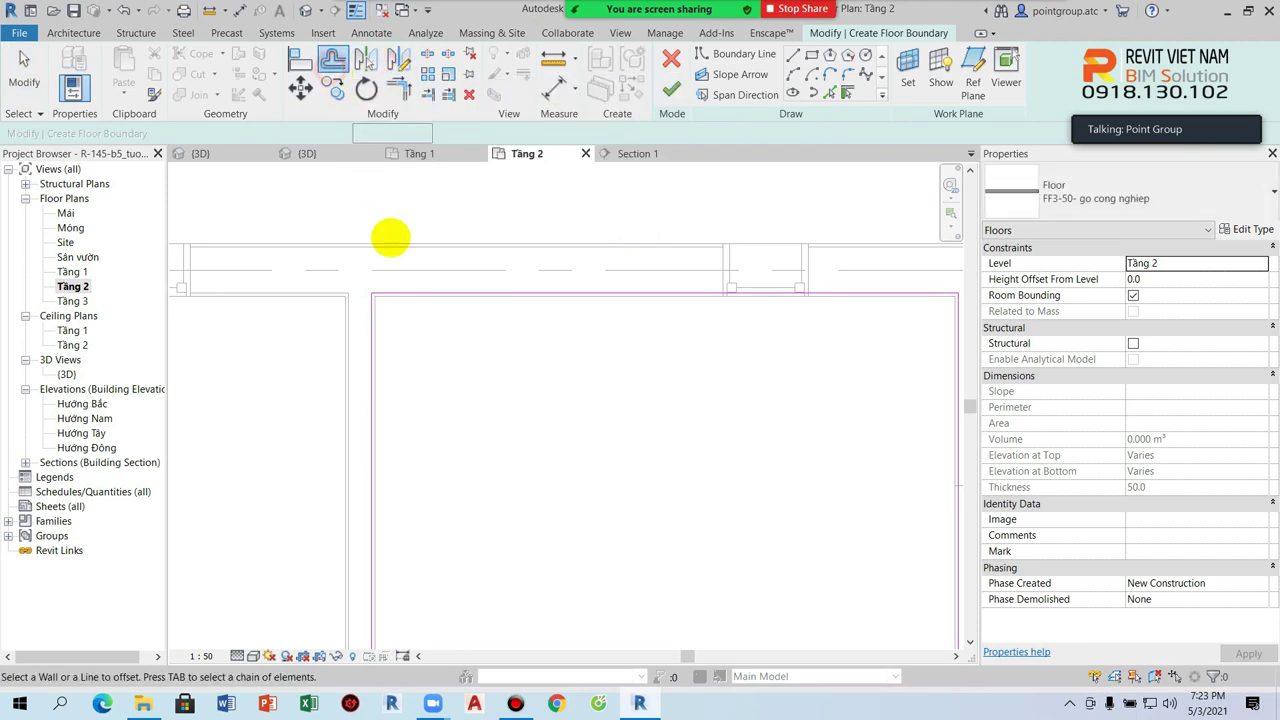
pyautogui.moveTo(392, 133); pyautogui.dragTo(357, 133)
pyautogui.write('15')
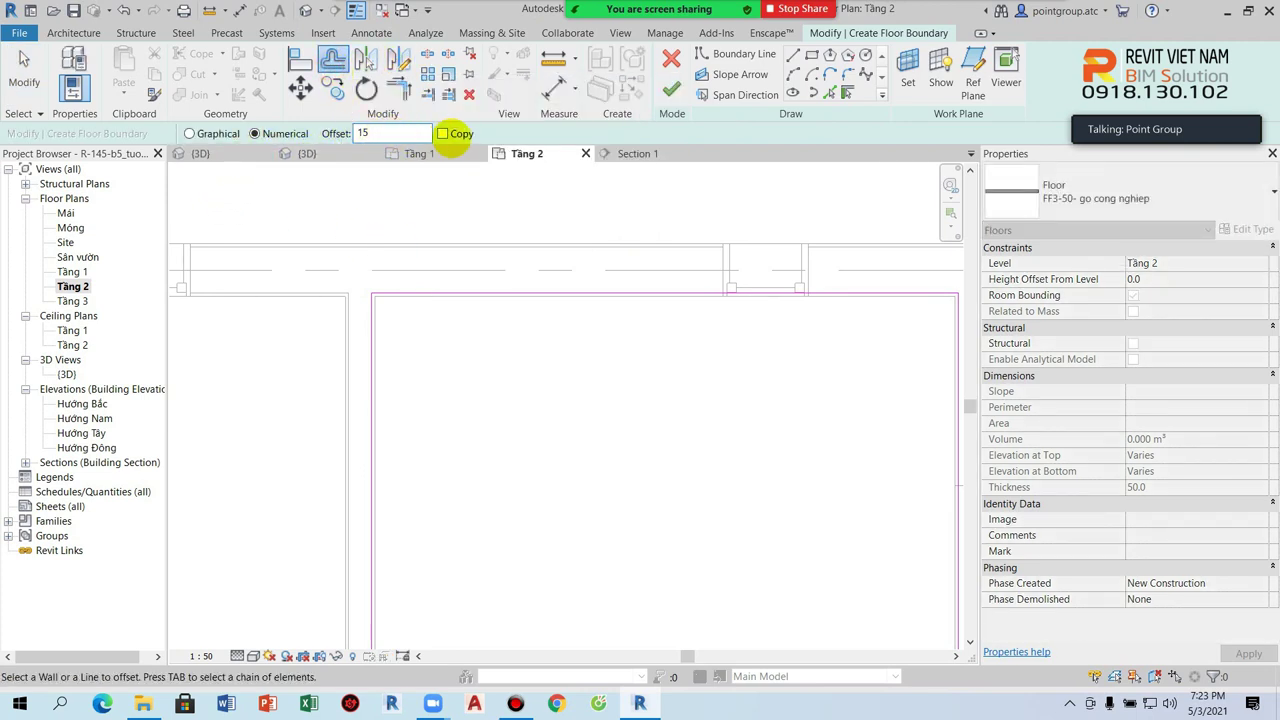
pyautogui.press('Return')
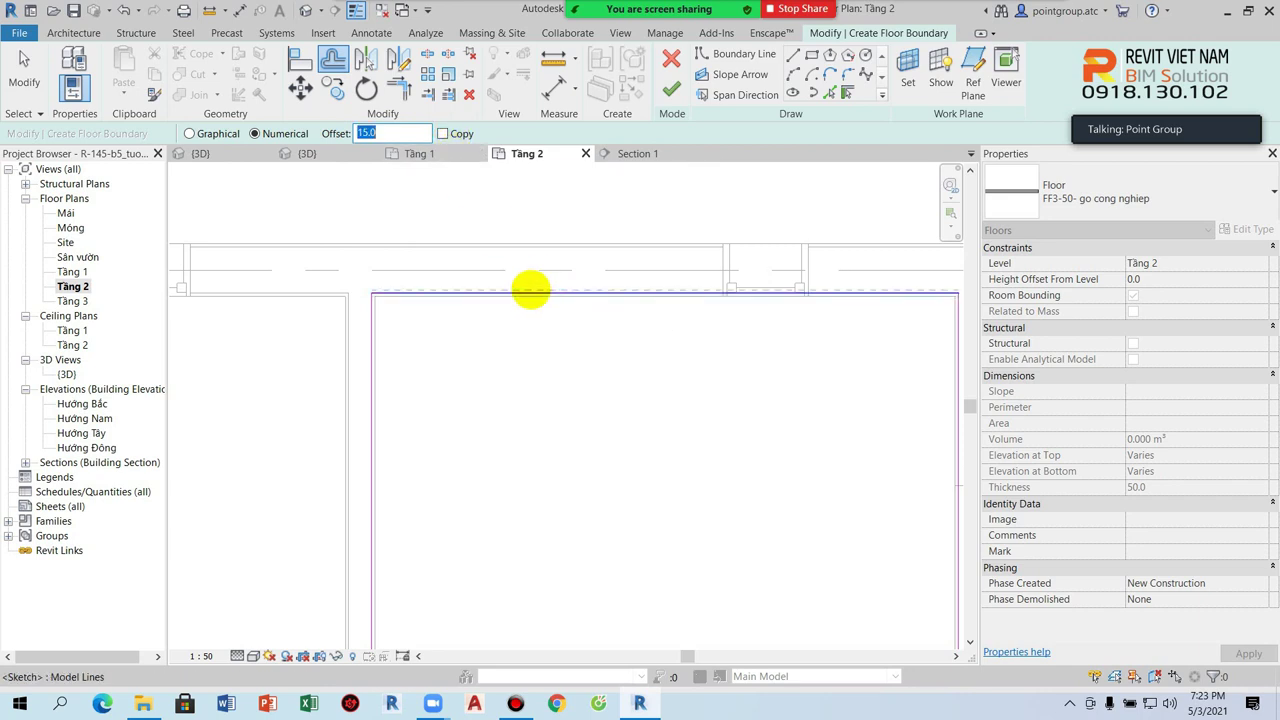
pyautogui.scroll(2, 530, 290)
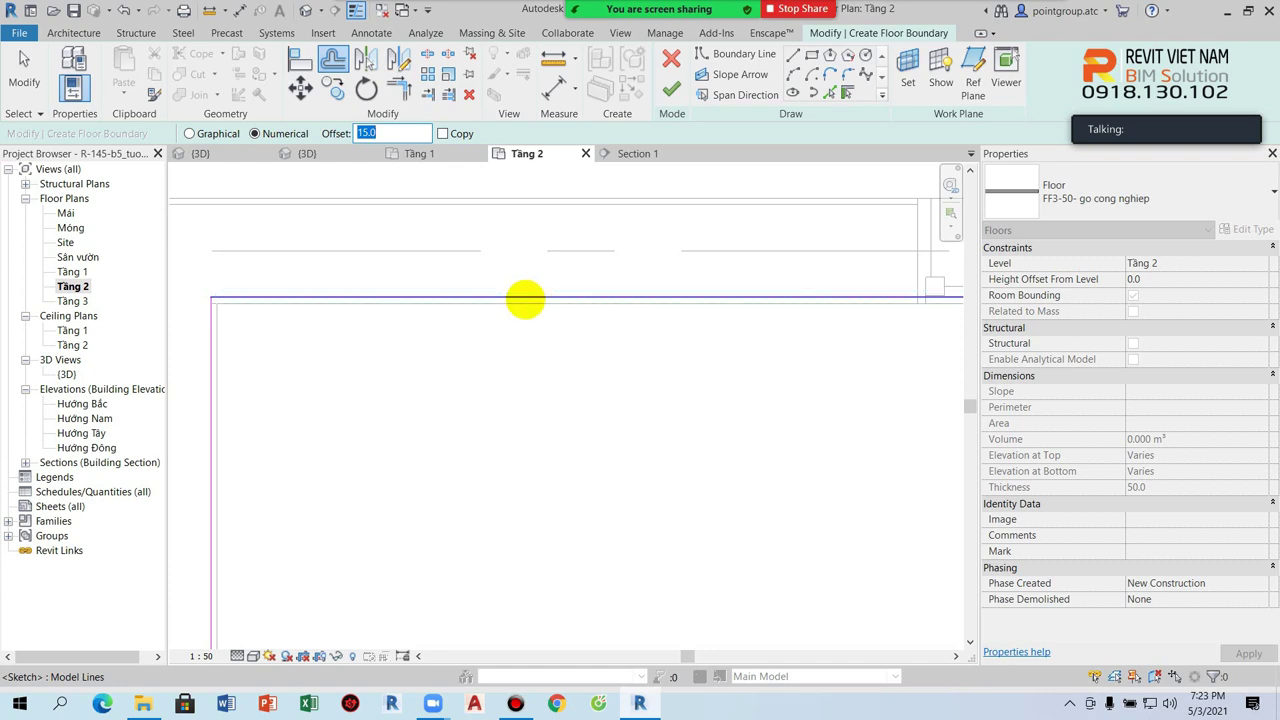
pyautogui.click(525, 298)
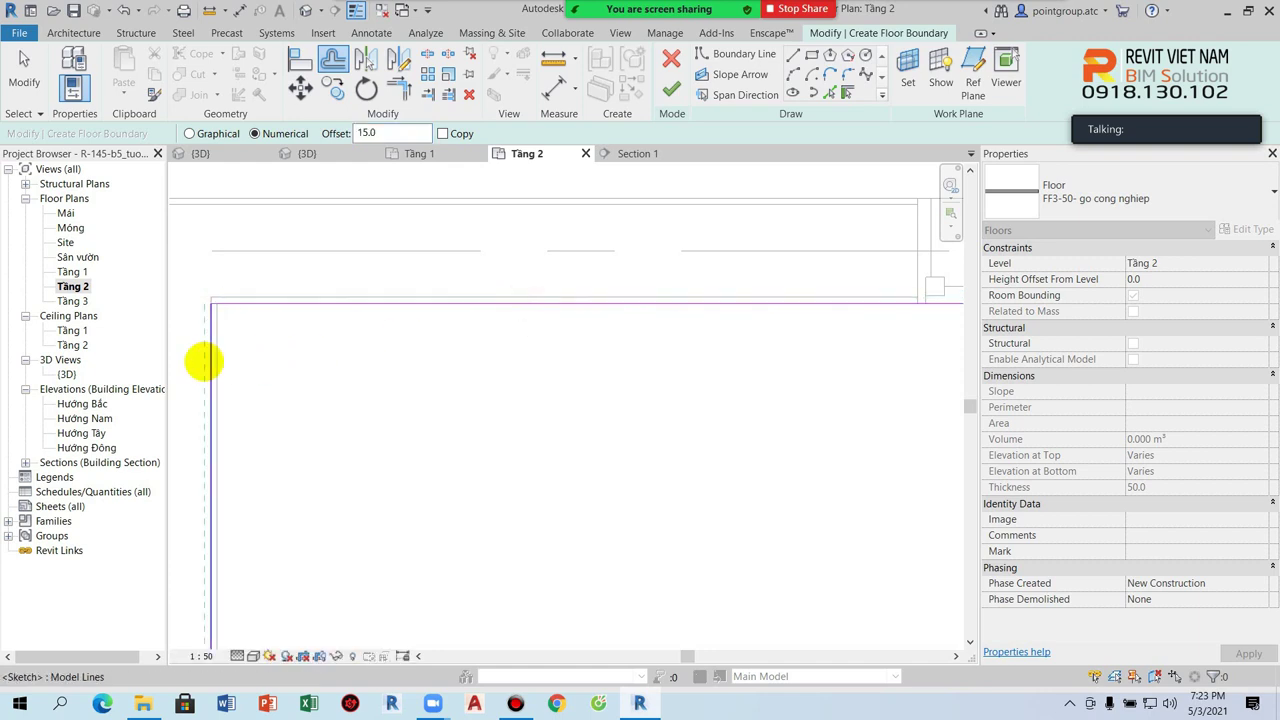
pyautogui.click(206, 378)
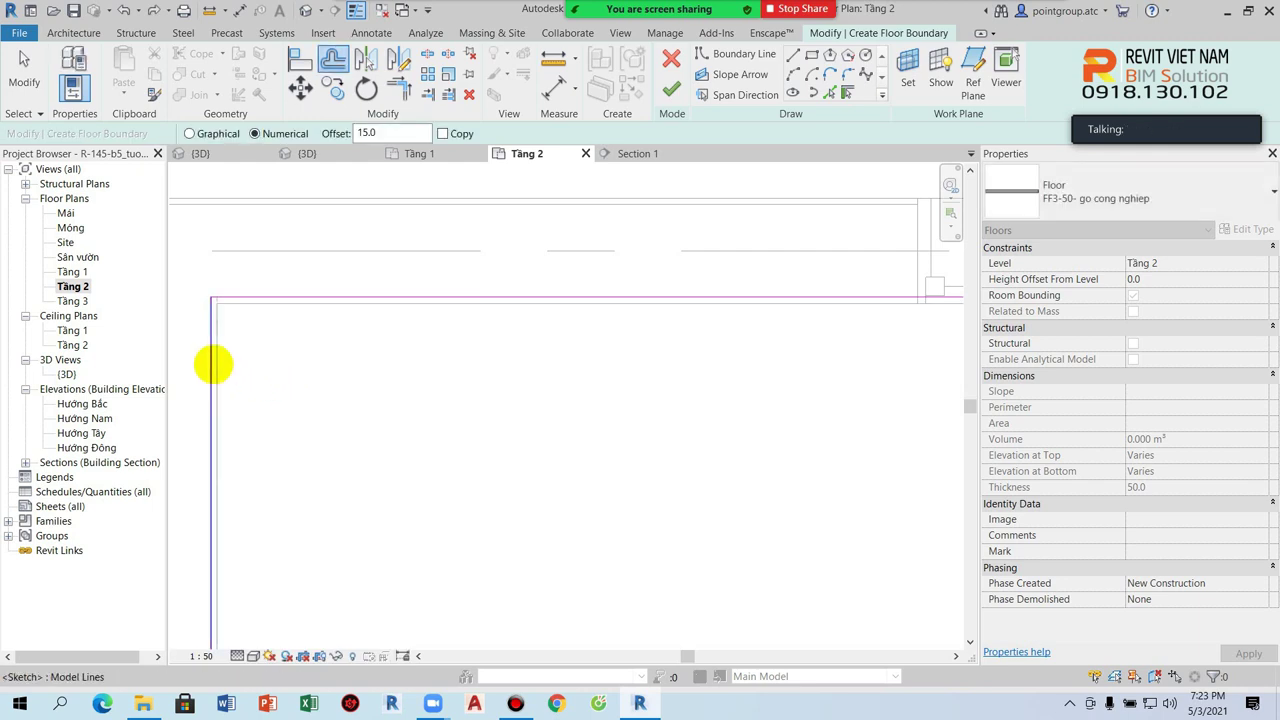
# Step: Finish the boundary sketch to create the FF3-50- go cong nghiep floor
pyautogui.scroll(3, 416, 346)
pyautogui.scroll(2, 500, 400)
pyautogui.scroll(-2, 526, 429)
pyautogui.scroll(1, 509, 506)
pyautogui.scroll(-1, 449, 543)
pyautogui.scroll(2, 595, 490)
pyautogui.scroll(2, 595, 490)
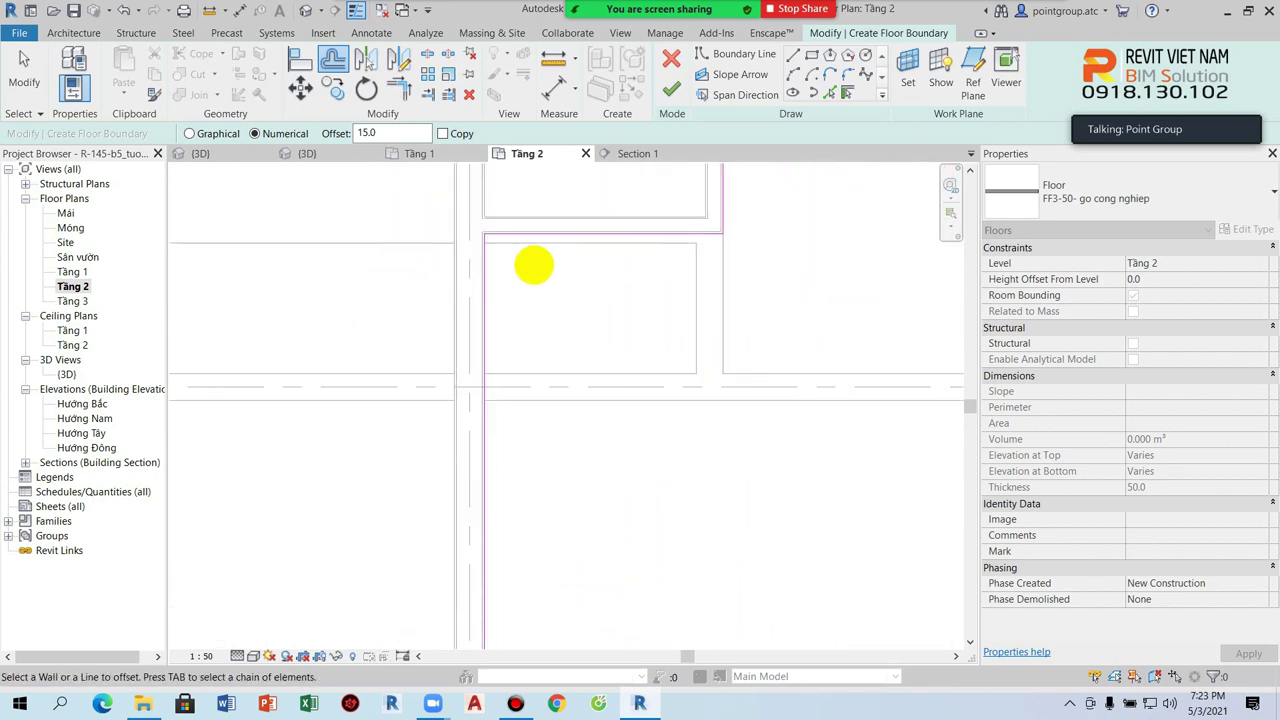
pyautogui.scroll(1, 531, 266)
pyautogui.press('Escape')
pyautogui.moveTo(555, 280)
pyautogui.mouseDown(button='middle')
pyautogui.moveTo(529, 374)
pyautogui.moveTo(520, 346)
pyautogui.mouseUp(button='middle')
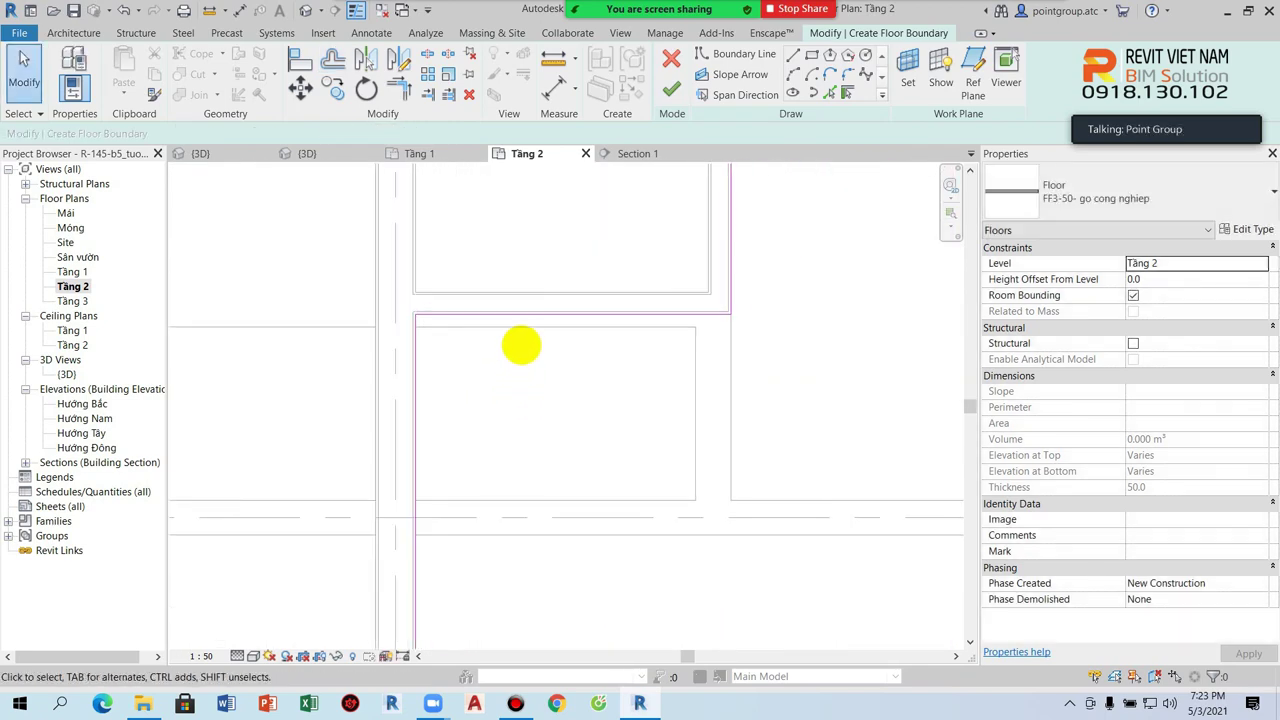
pyautogui.click(668, 92)
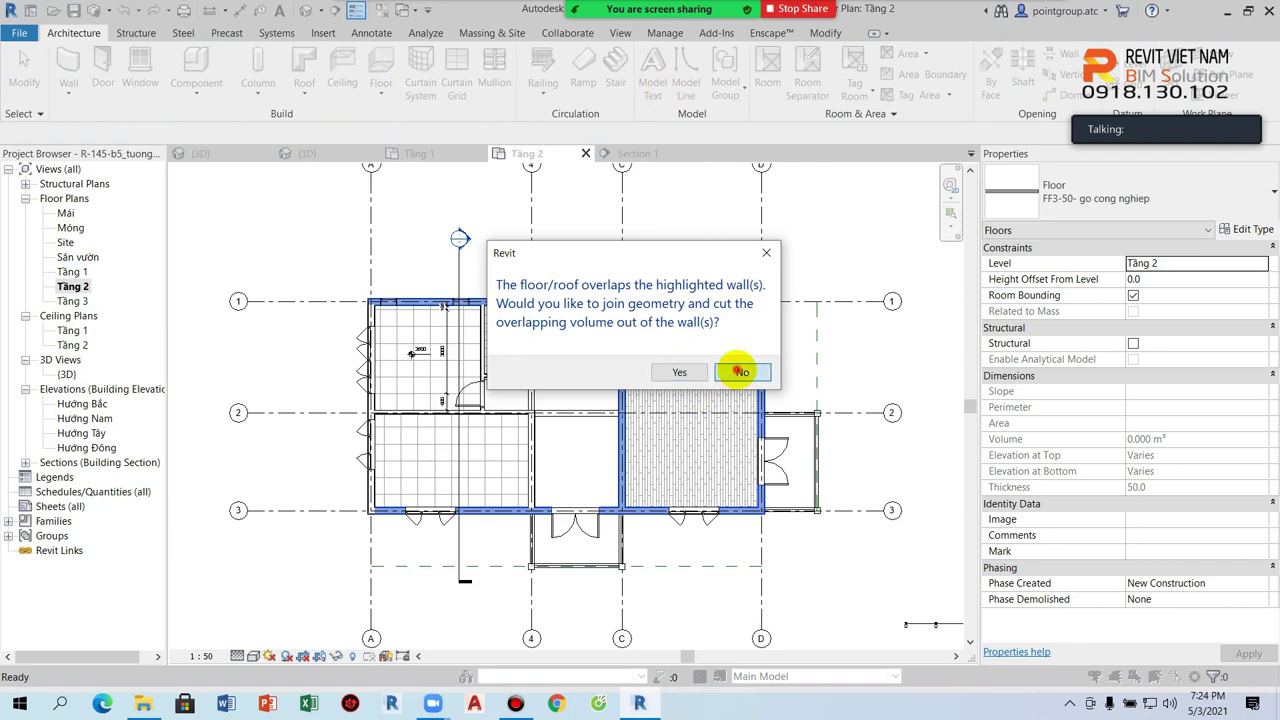
# Step: Decline joining the overlapping walls and inspect the new wood floor
pyautogui.click(737, 368)
pyautogui.moveTo(730, 389); pyautogui.dragTo(551, 429, button='middle')
pyautogui.press('Escape')
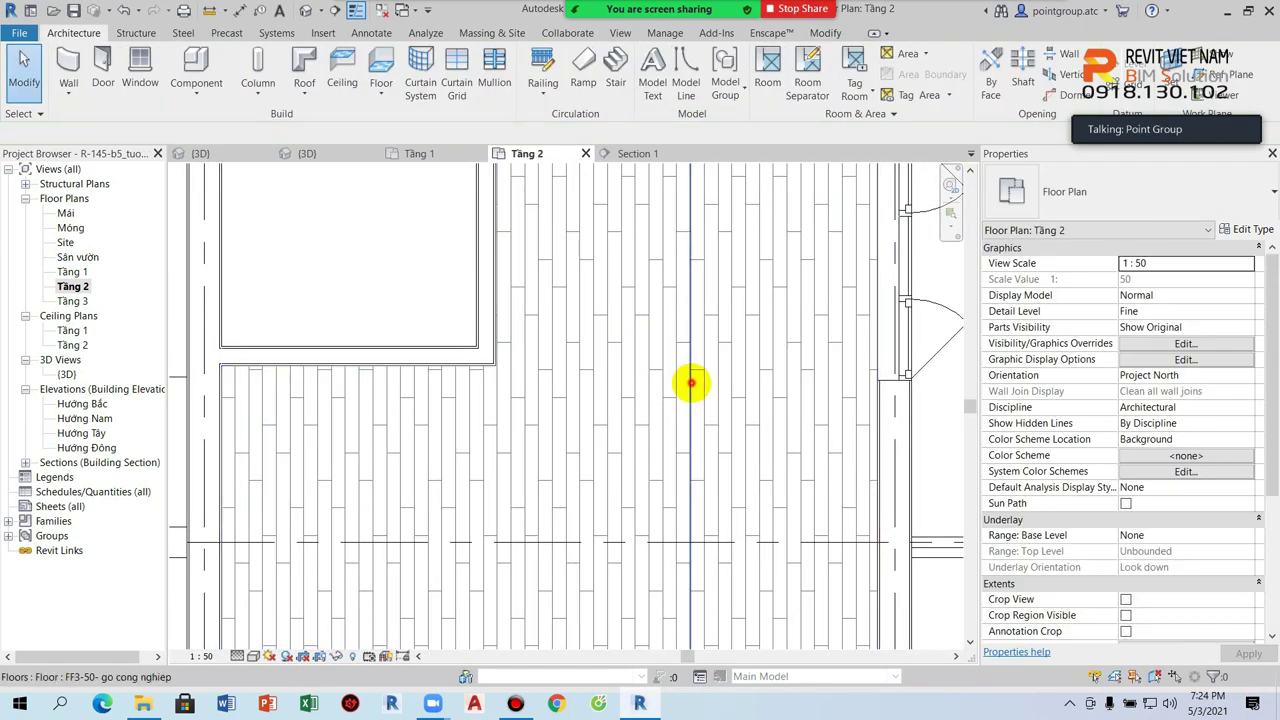
pyautogui.click(691, 383)
pyautogui.press('Escape')
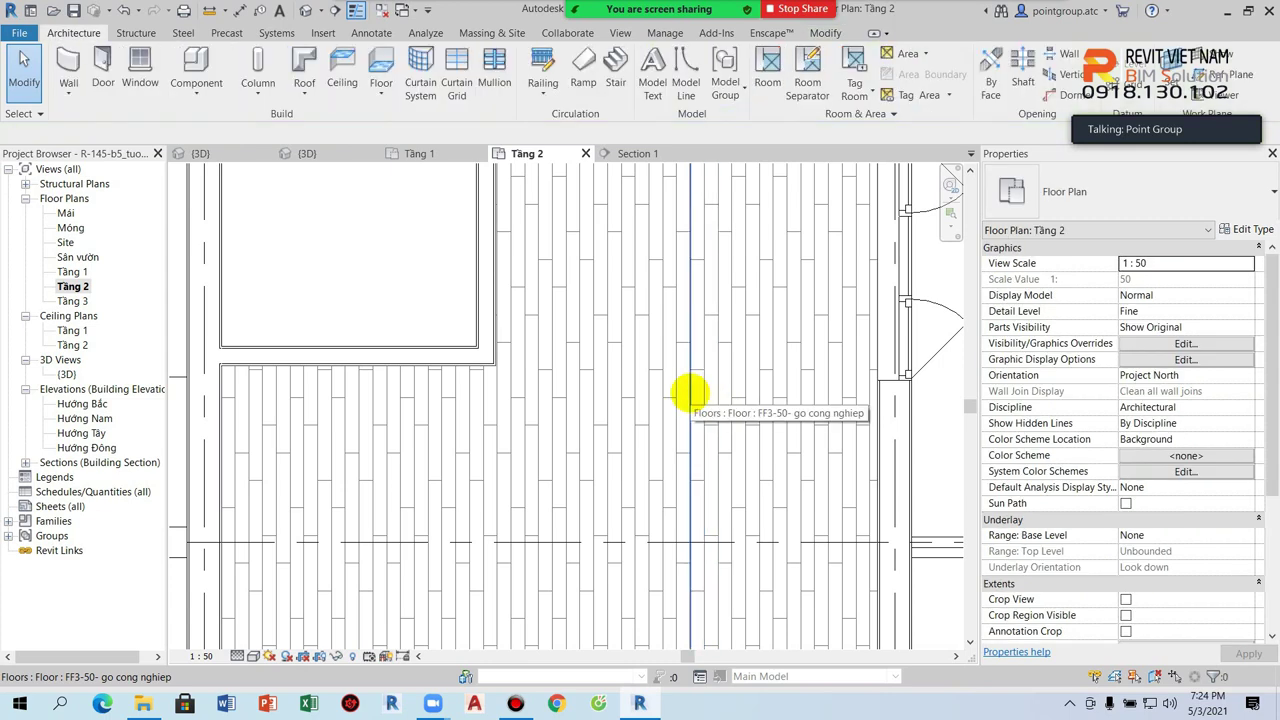
pyautogui.click(691, 392)
pyautogui.press('Escape')
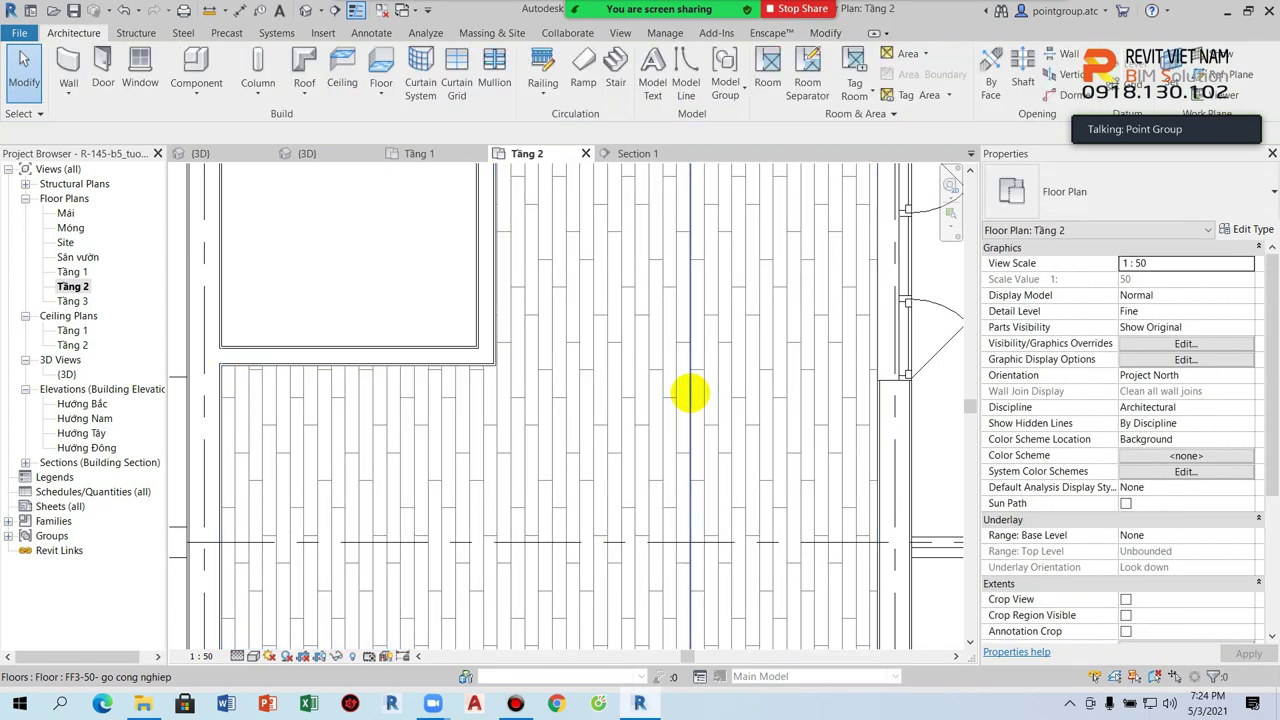
# Step: Rotate the wood floor 90° so its boards run horizontally
pyautogui.click(690, 393)
pyautogui.click(366, 88)
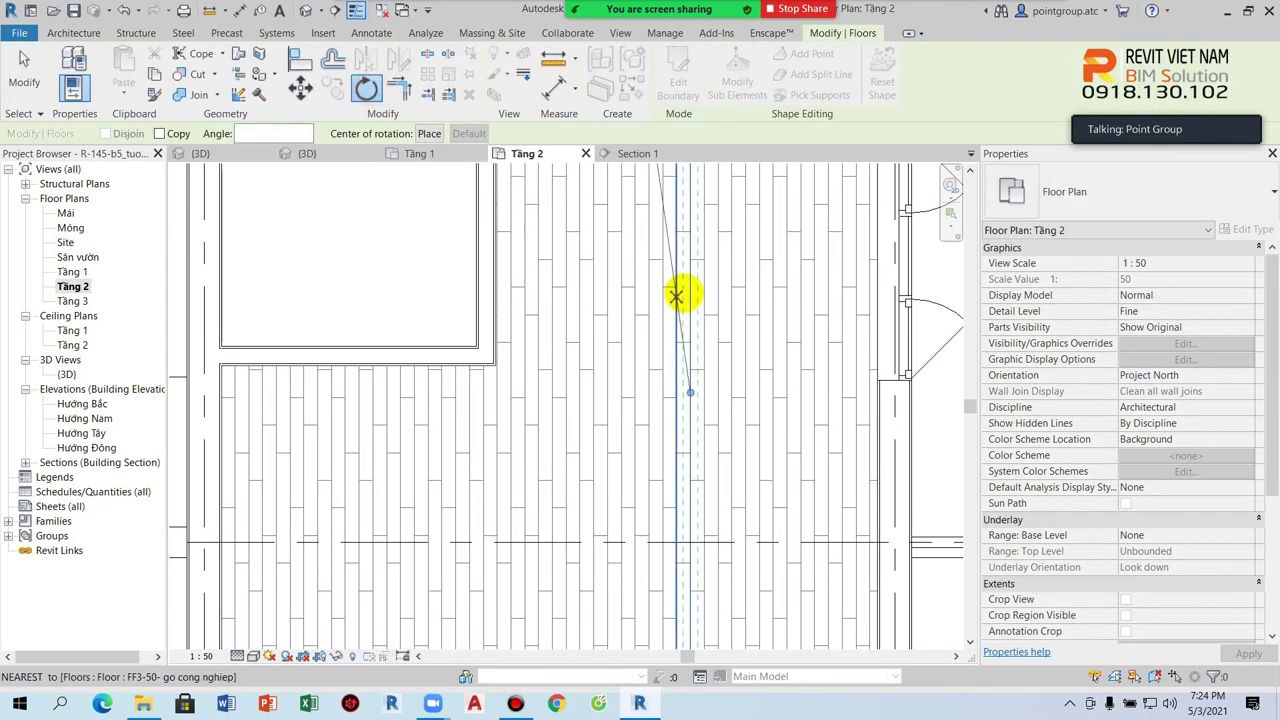
pyautogui.click(688, 288)
pyautogui.scroll(2, 794, 396)
pyautogui.write('90')
pyautogui.press('Return')
pyautogui.press('Escape')
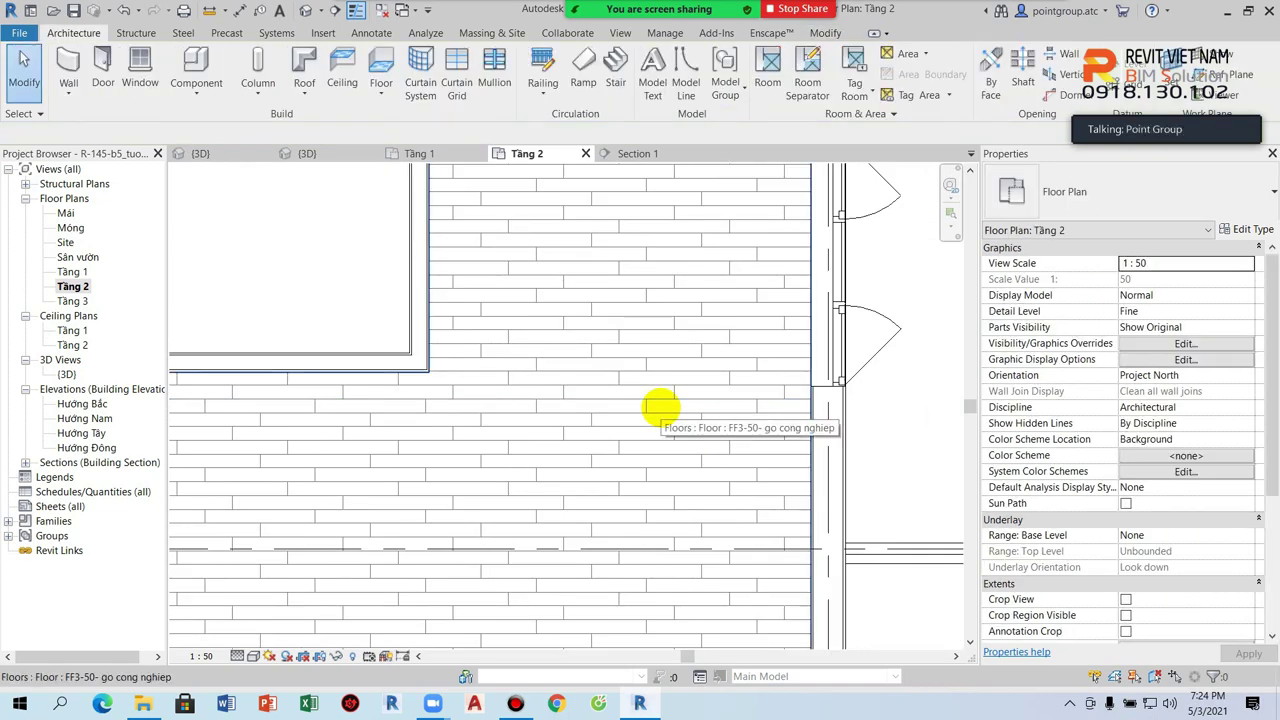
pyautogui.scroll(-3, 655, 407)
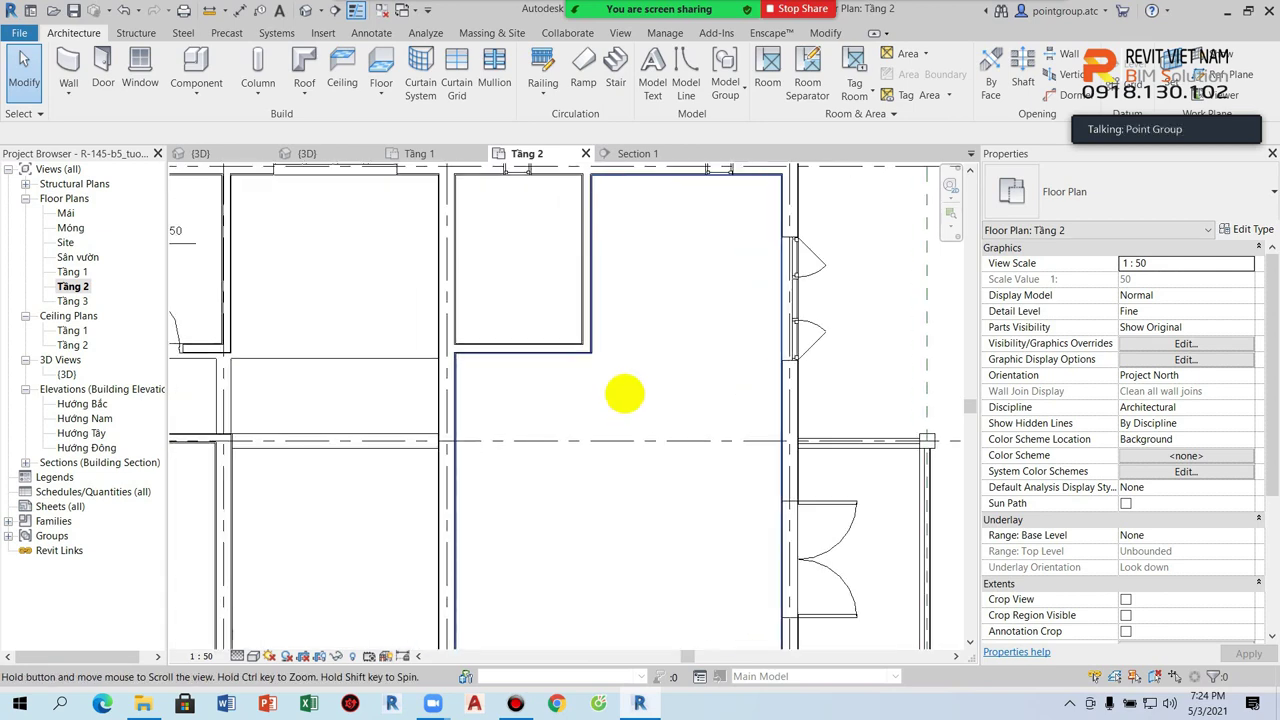
pyautogui.moveTo(571, 443); pyautogui.dragTo(652, 336, button='middle')
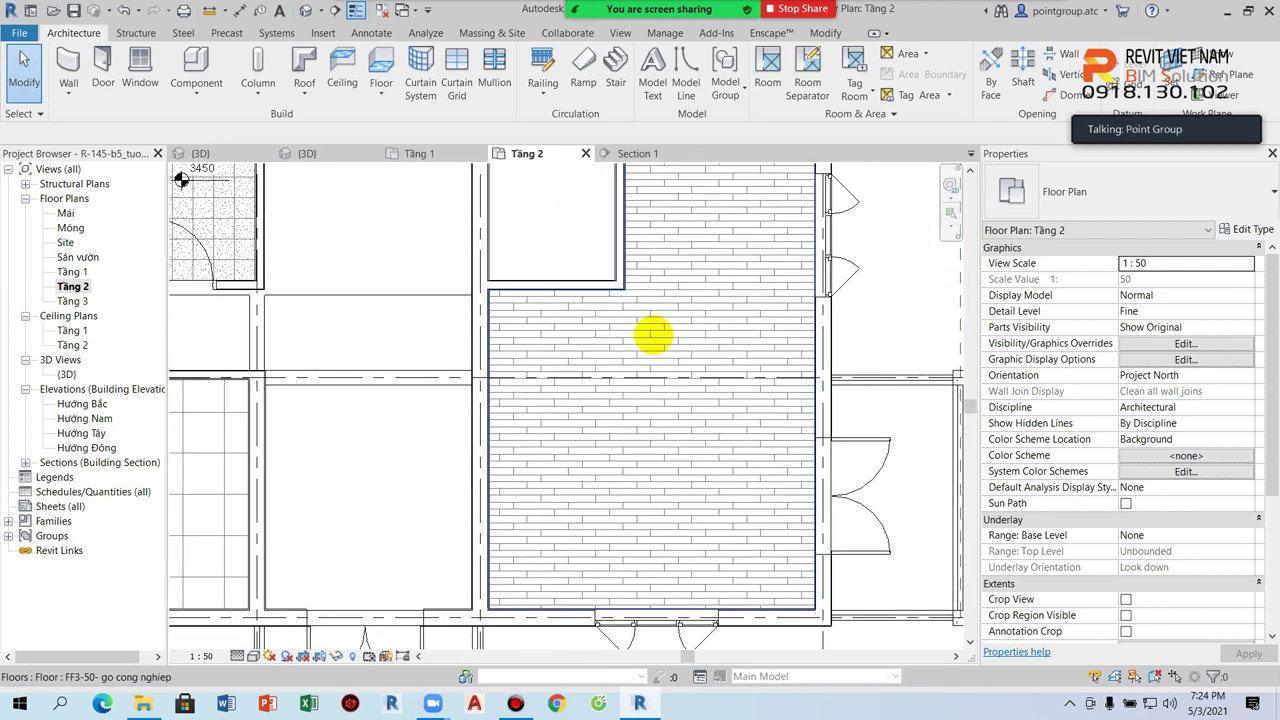
pyautogui.scroll(-5, 652, 337)
pyautogui.scroll(2, 660, 340)
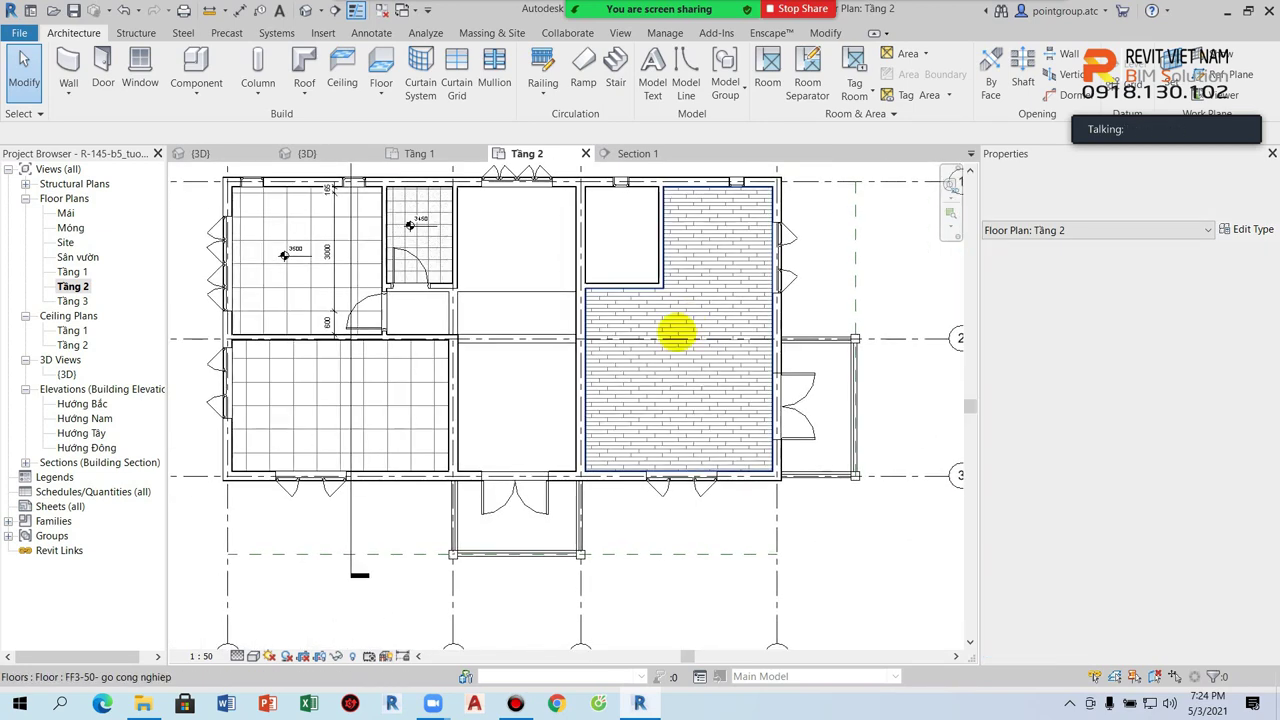
pyautogui.scroll(2, 430, 335)
pyautogui.scroll(-2, 447, 324)
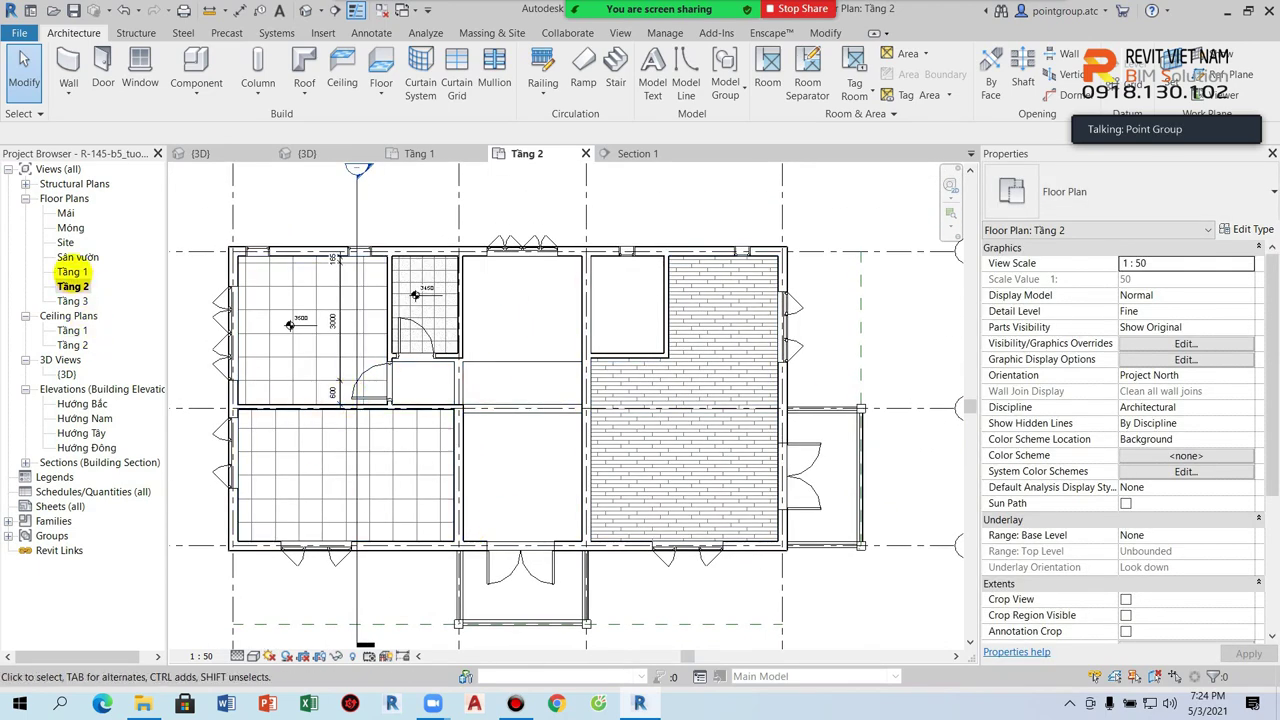
pyautogui.doubleClick(72, 272)
pyautogui.doubleClick(72, 286)
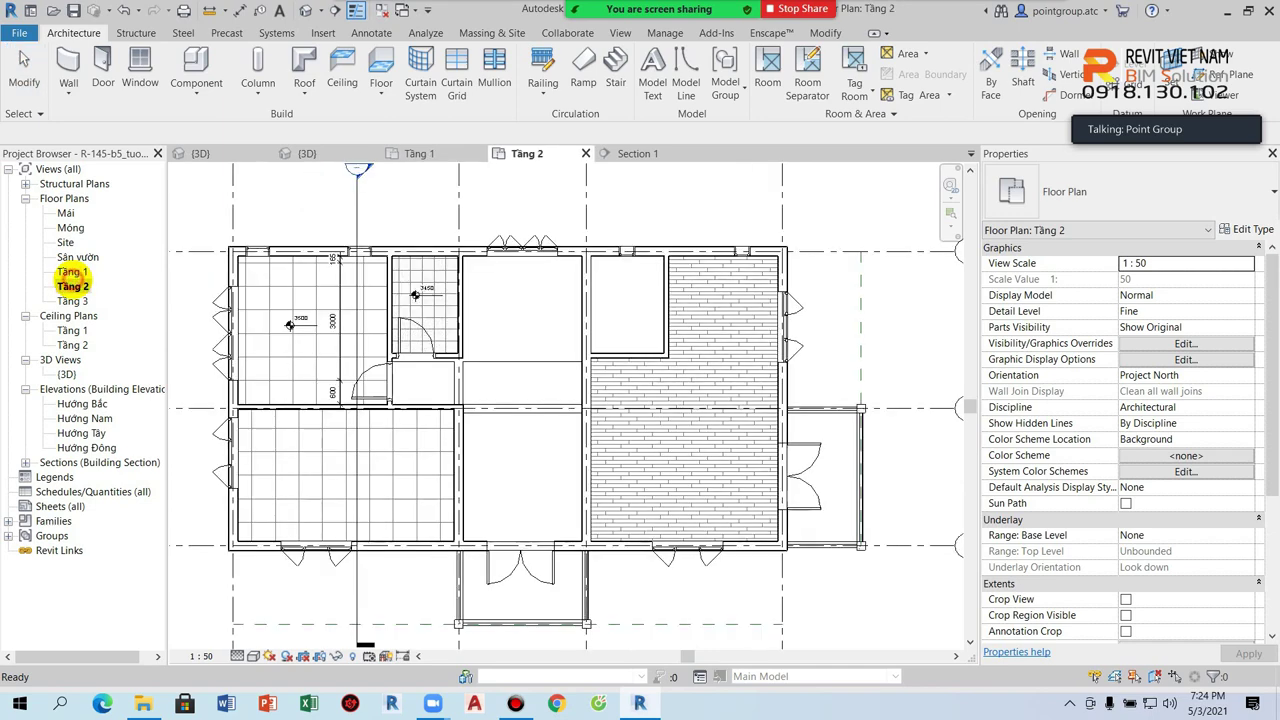
pyautogui.scroll(3, 315, 300)
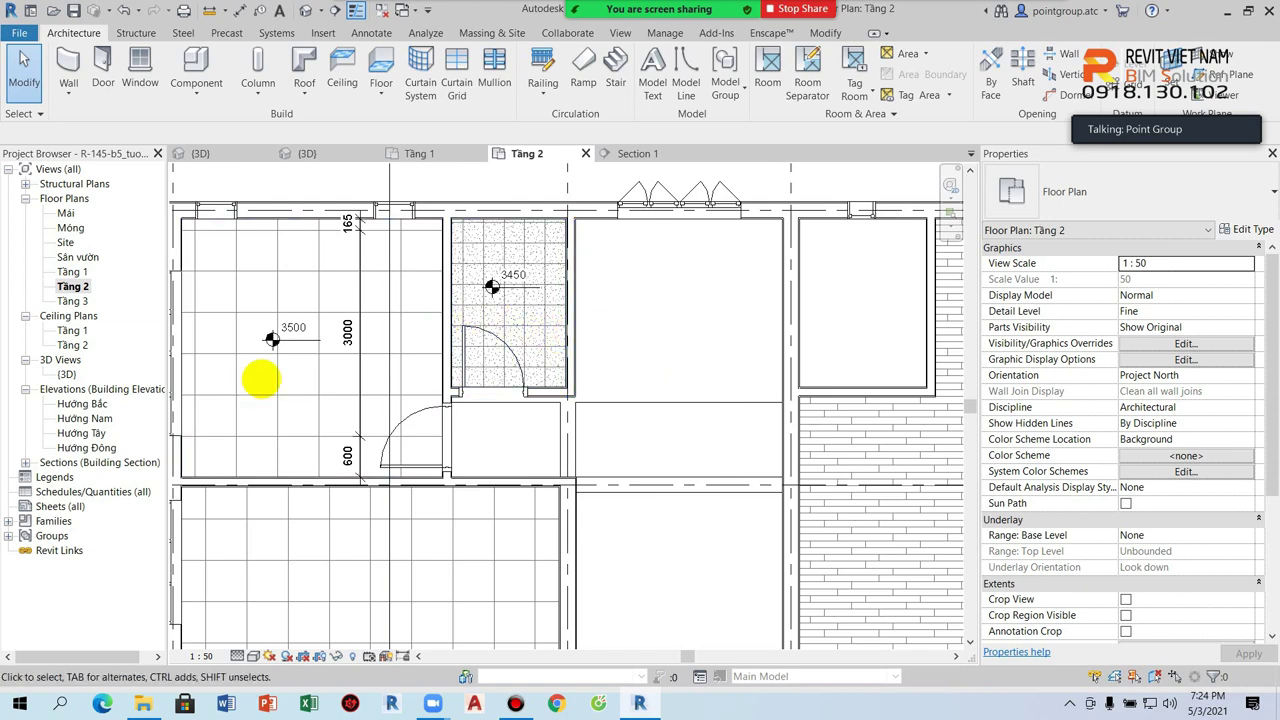
pyautogui.scroll(2, 263, 374)
pyautogui.moveTo(333, 326); pyautogui.dragTo(380, 349, button='middle')
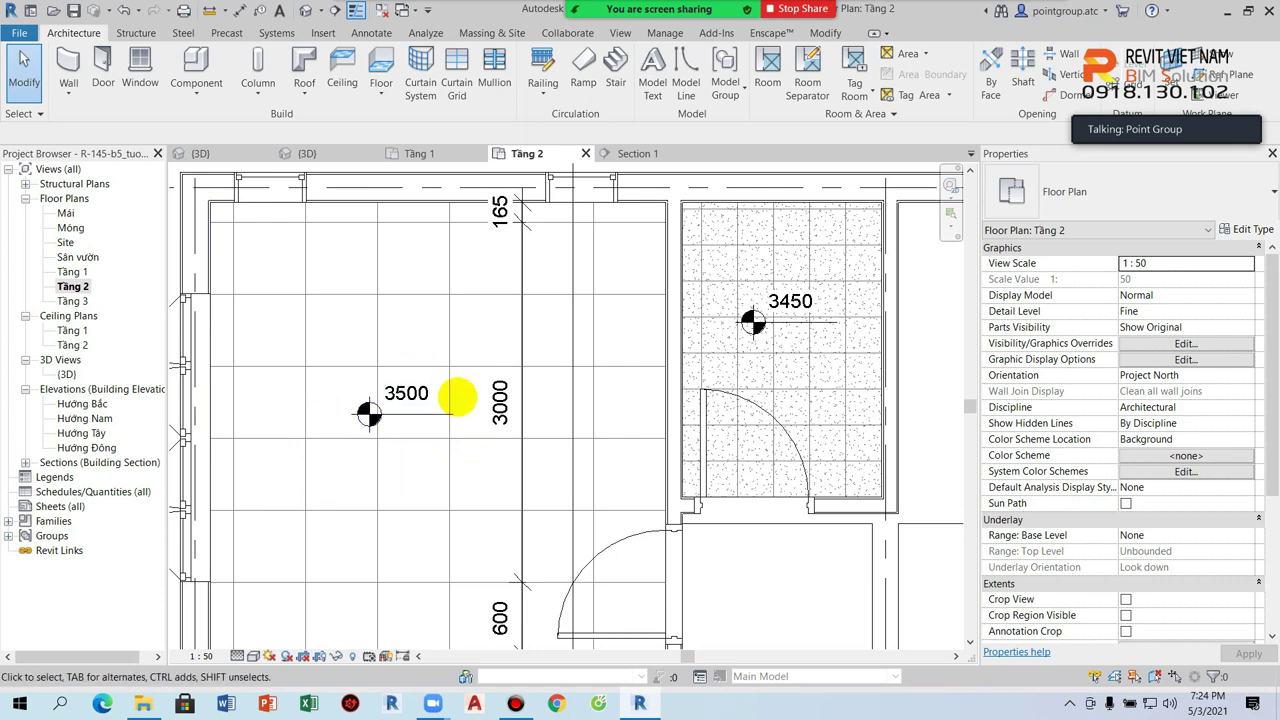
pyautogui.scroll(-2, 457, 397)
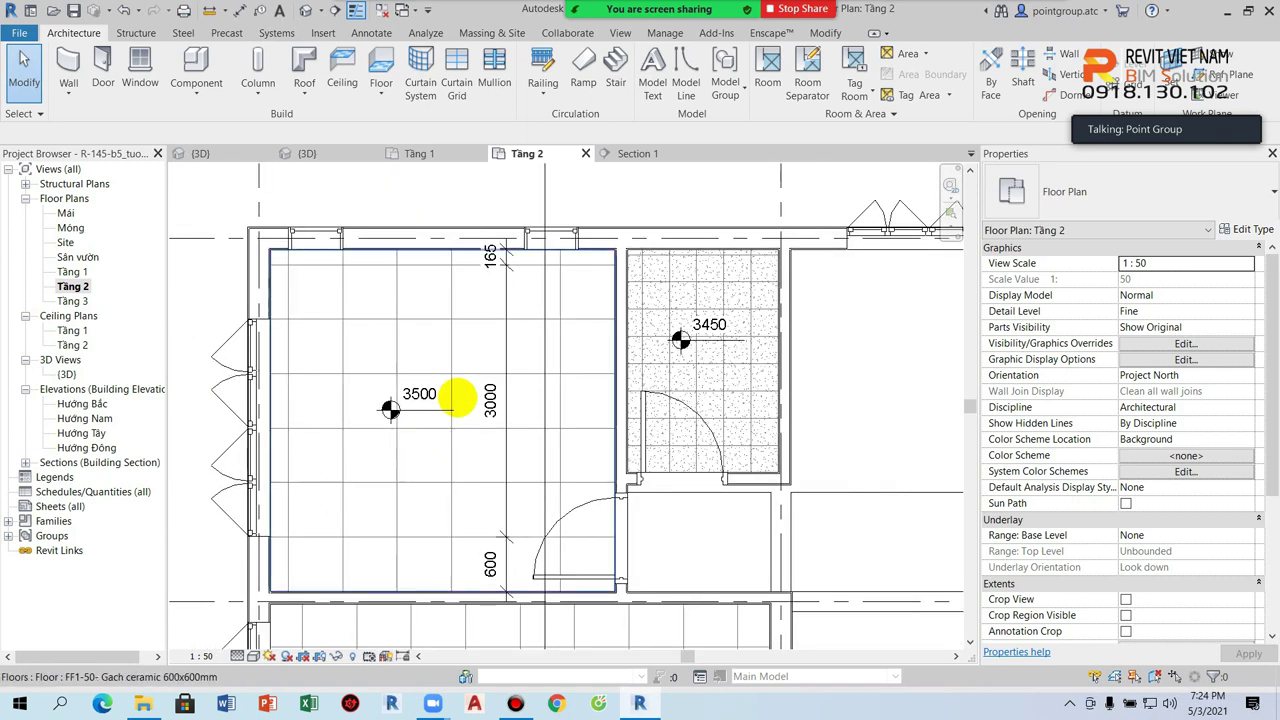